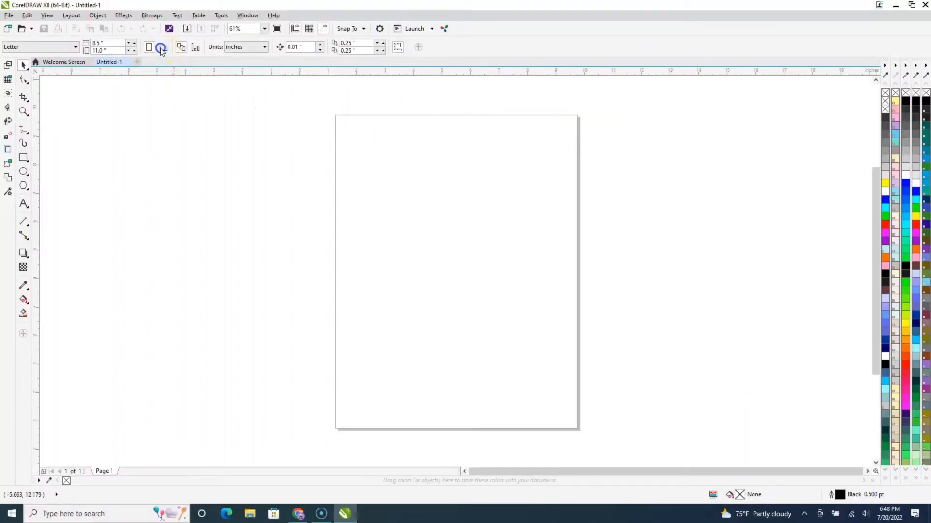
Step: Switch the page to landscape orientation and add the artistic text MOTHER on it
click(163, 47)
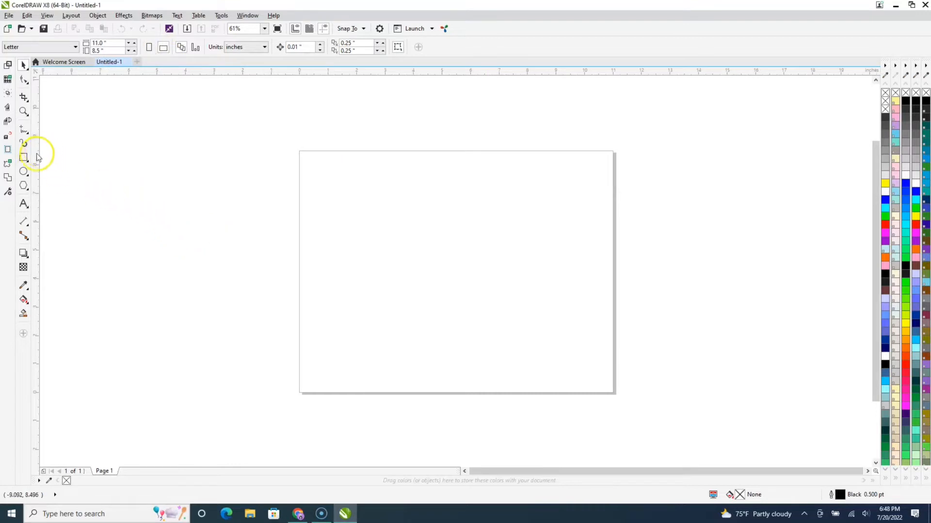
click(26, 206)
click(382, 243)
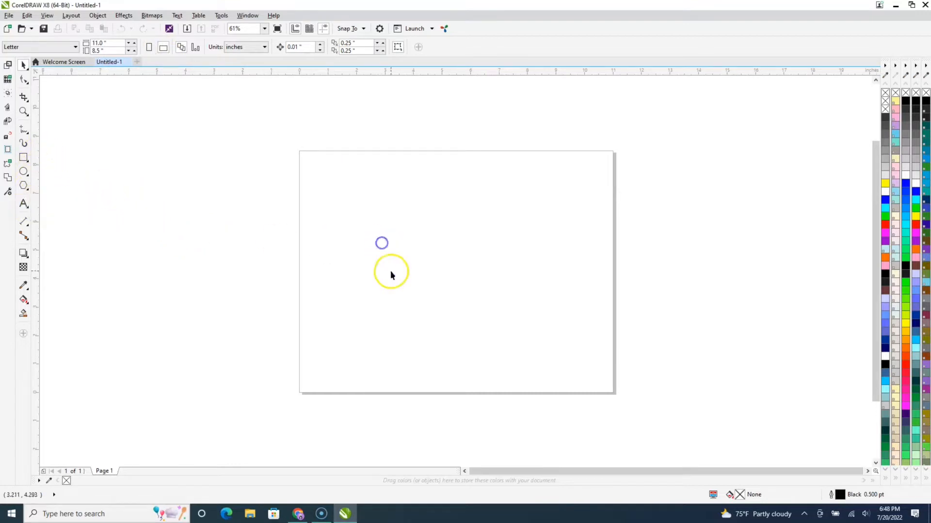
click(24, 201)
click(350, 219)
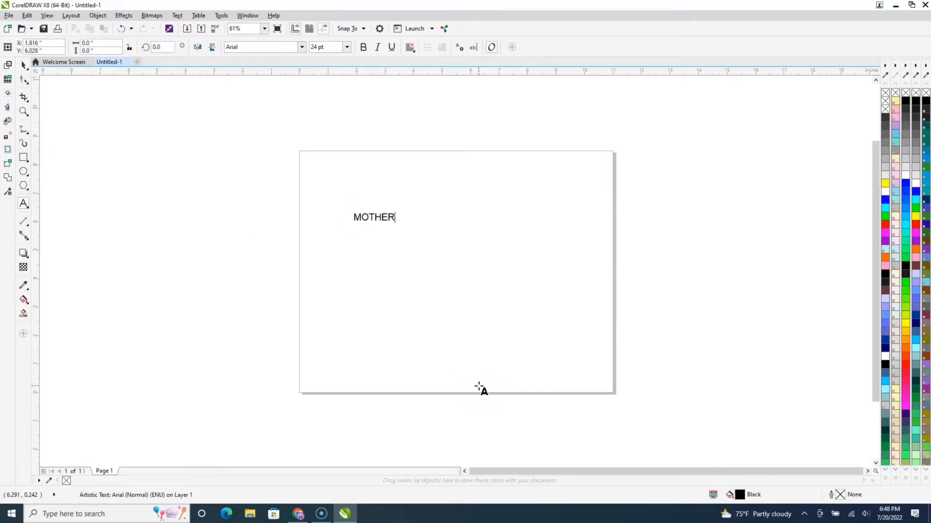
click(24, 66)
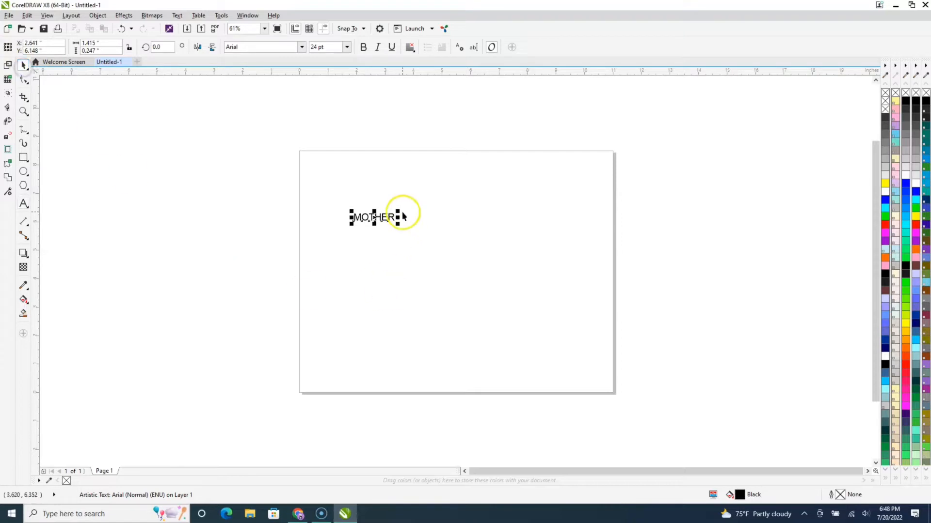
Step: Enlarge MOTHER to about 14 in wide across the page and set its font to Baskerville Old Face
drag(397, 223, 745, 365)
drag(613, 246, 537, 246)
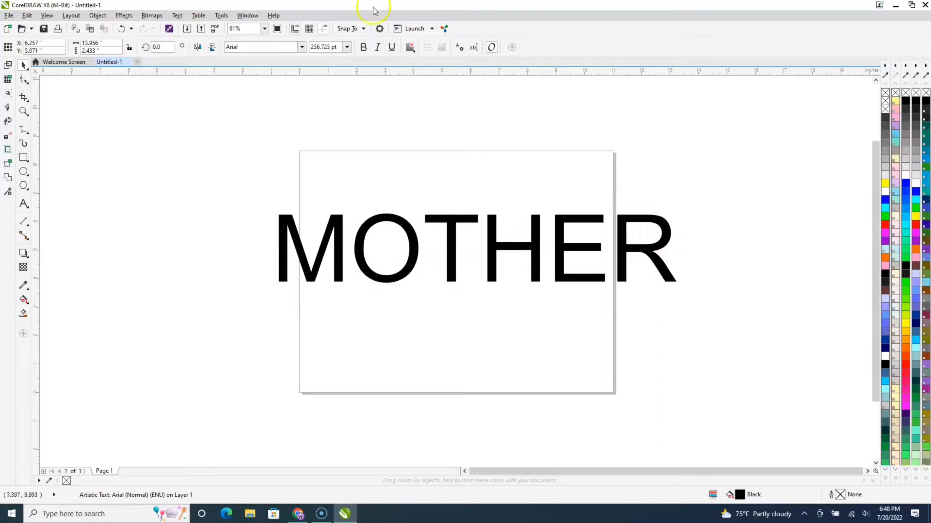
click(302, 47)
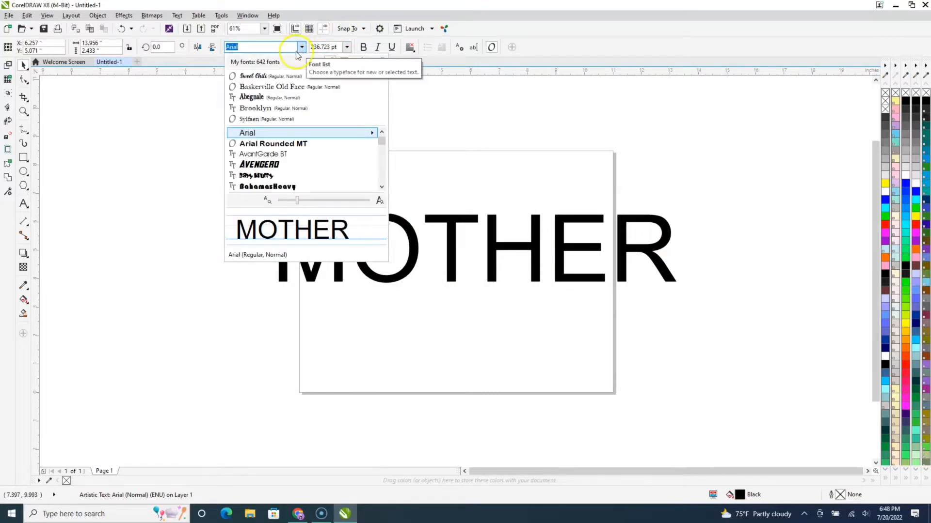
click(271, 89)
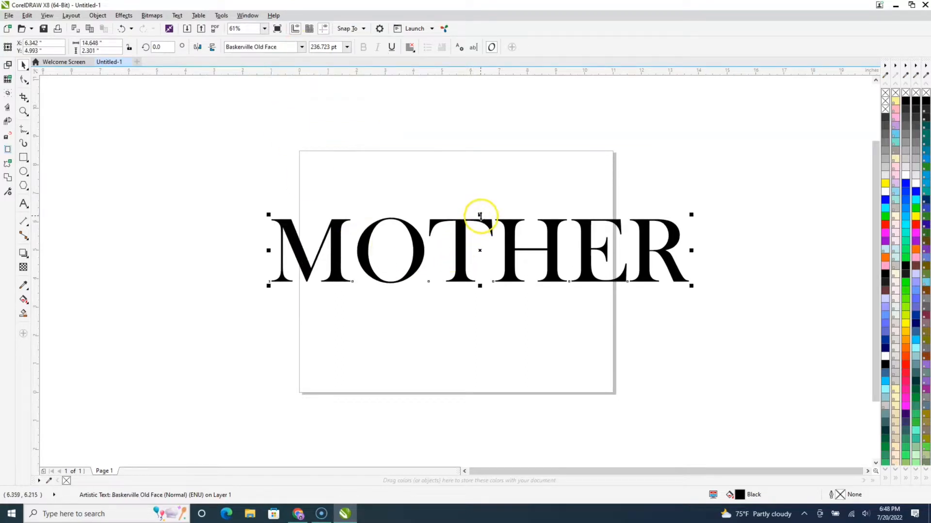
Step: Set the size of the MOTHER text to 13 in wide and 5 in high
drag(480, 214, 479, 178)
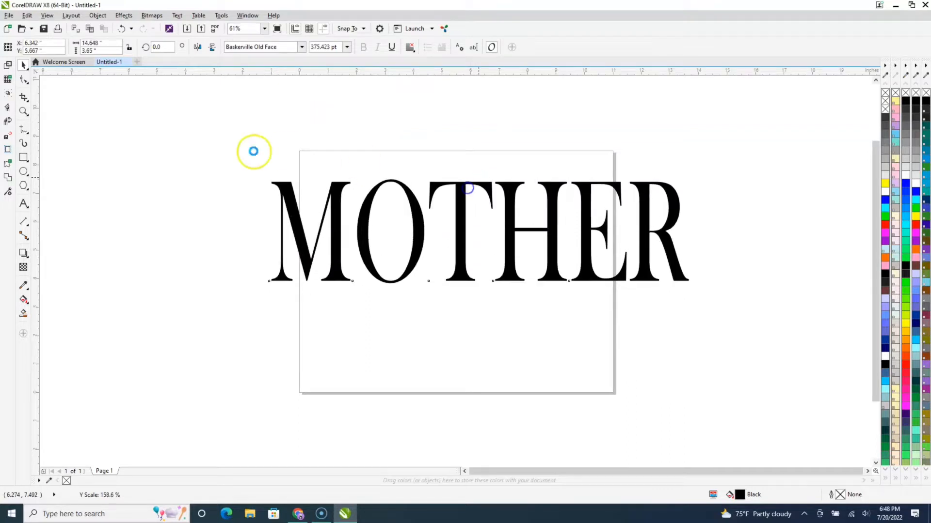
click(122, 28)
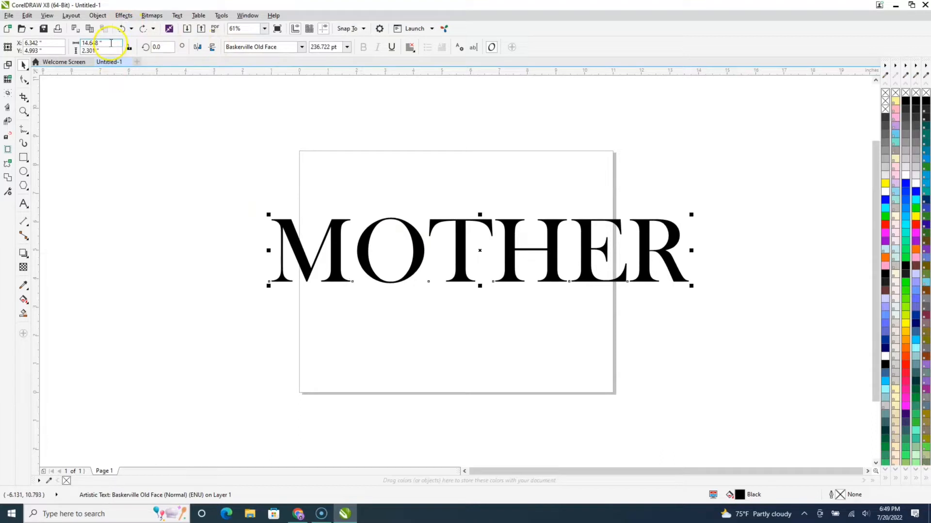
click(107, 44)
text(13)
key(Tab)
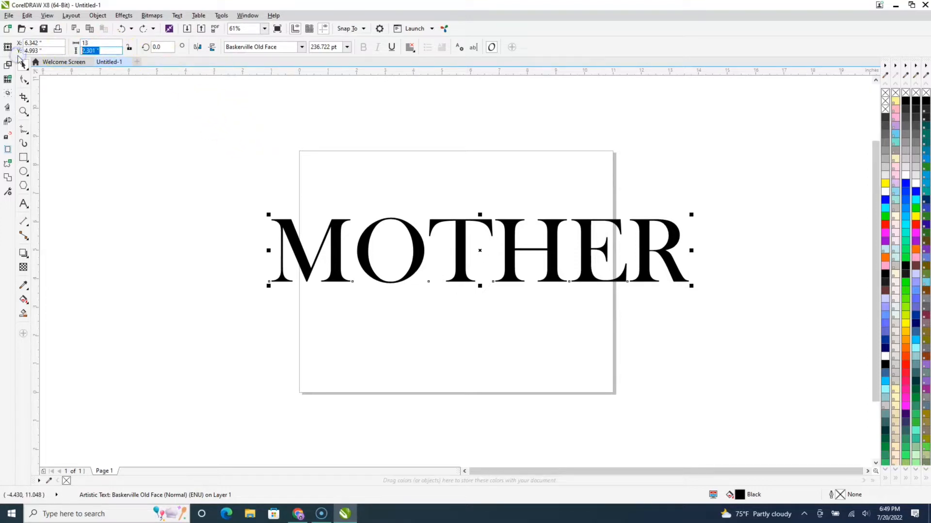
text(5)
key(Return)
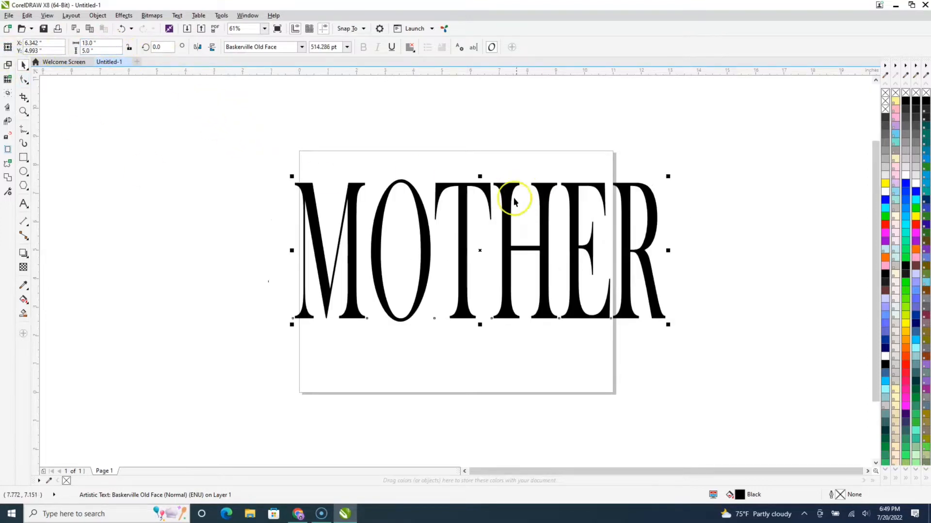
Step: Adjust the width of MOTHER to about 13.9 in and position it roughly centred over the page
drag(460, 251, 446, 249)
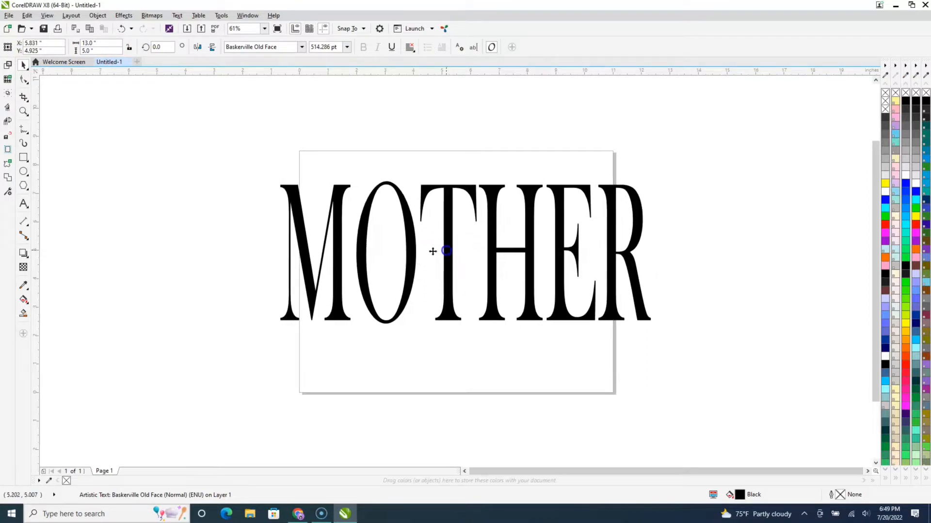
click(613, 251)
drag(276, 253, 205, 249)
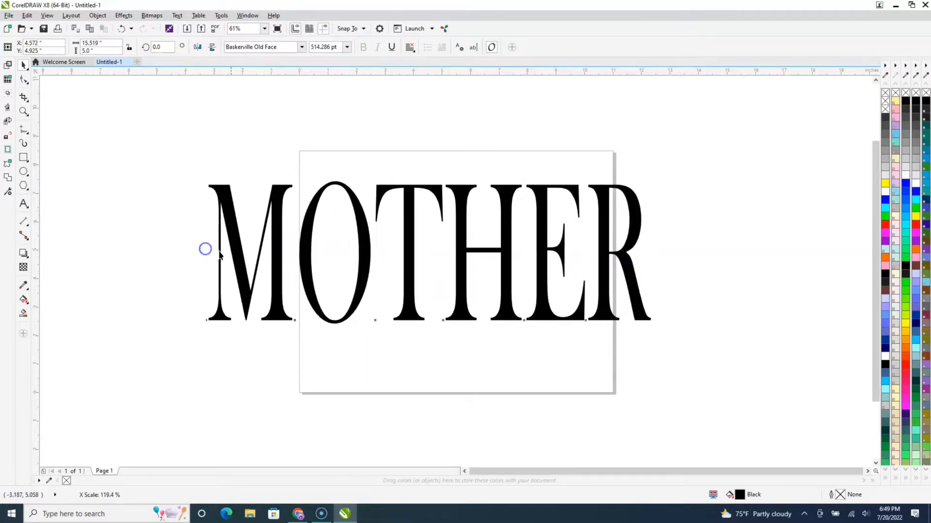
drag(400, 257, 438, 259)
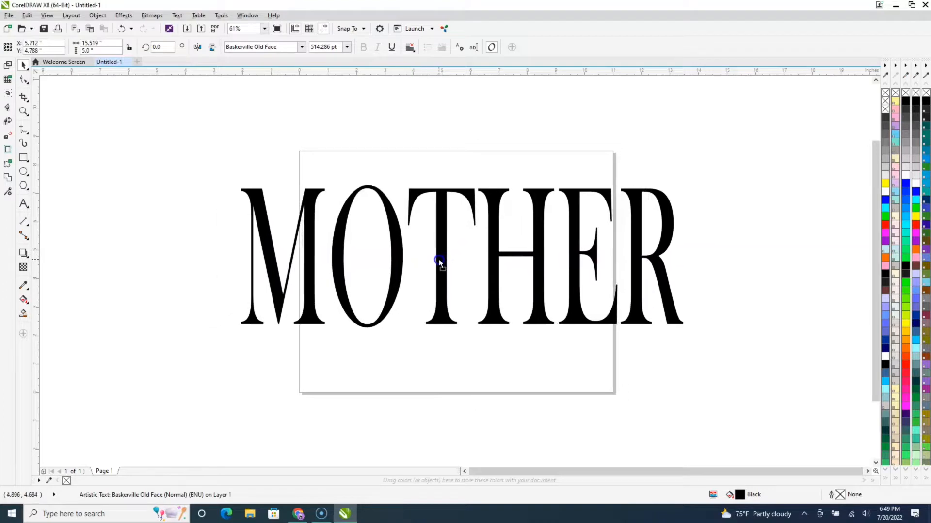
click(250, 212)
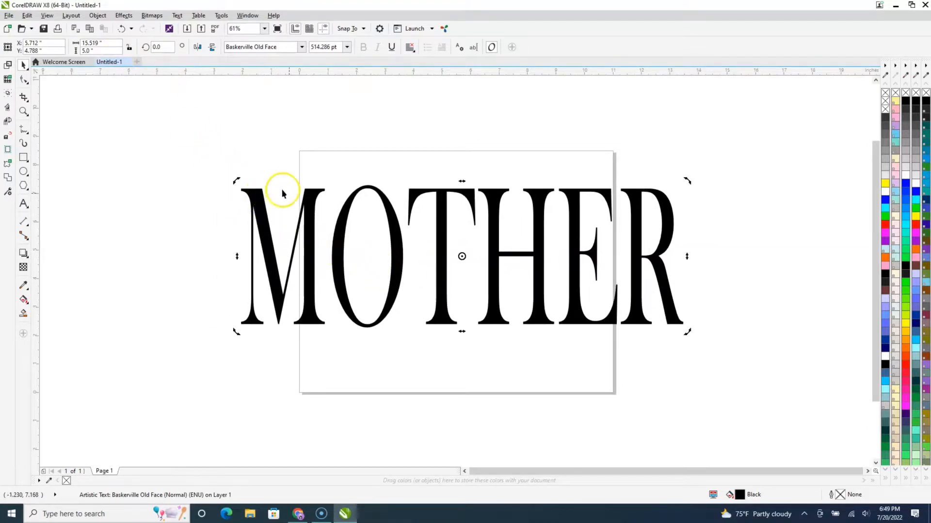
click(259, 214)
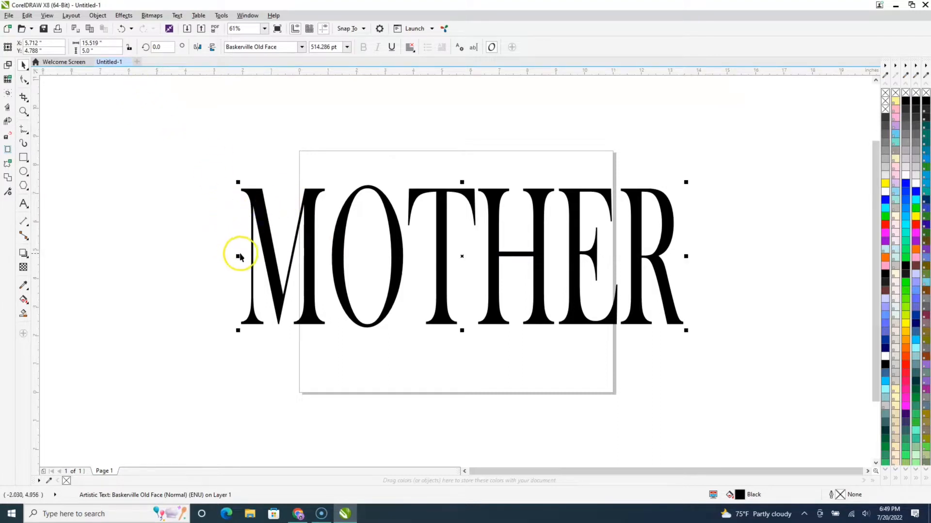
drag(238, 256, 285, 258)
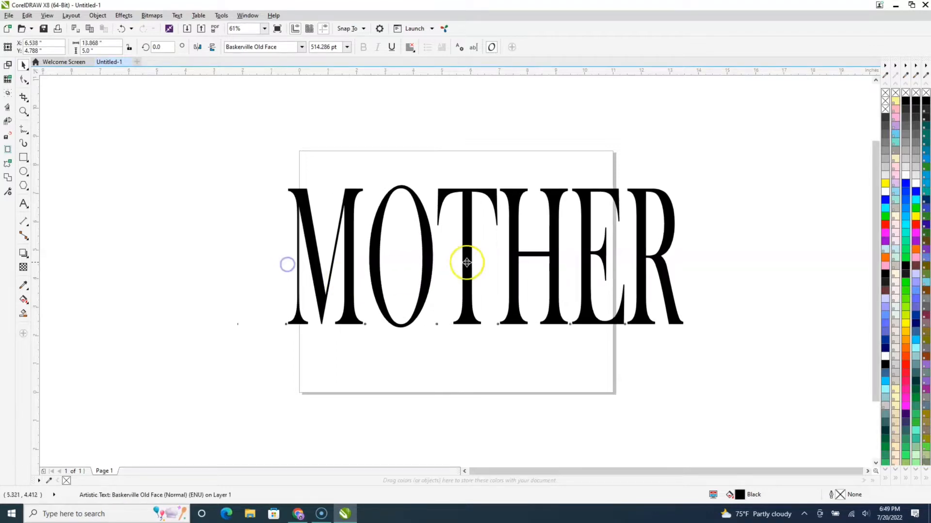
mouse_move(463, 257)
mouse_down()
mouse_move(441, 266)
mouse_move(450, 264)
mouse_up()
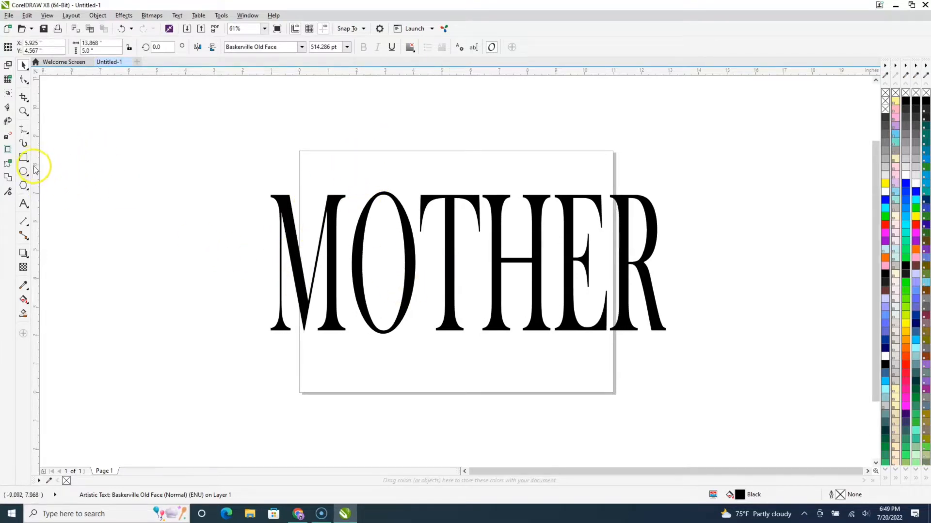
Step: Add the artistic text GREATFUL & BLESSED above the word MOTHER
click(23, 206)
click(244, 156)
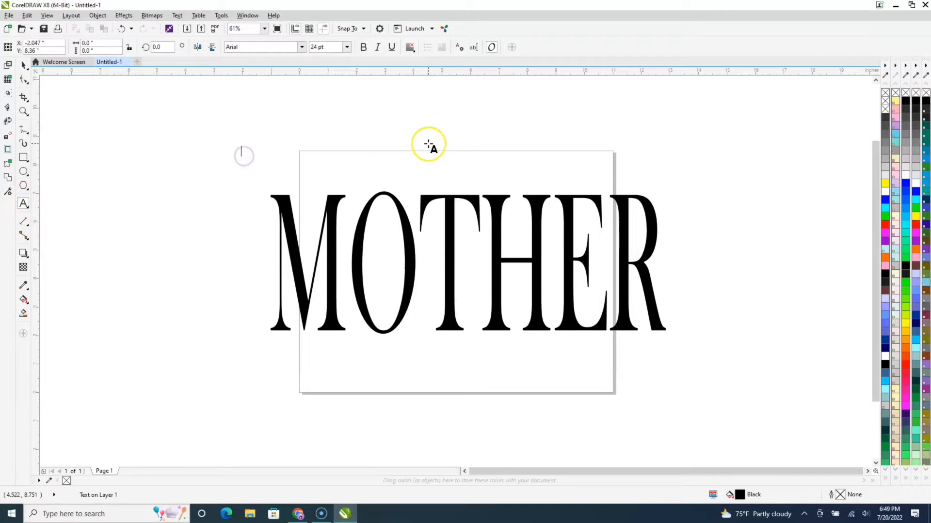
text(GREATFUL & BLESSED)
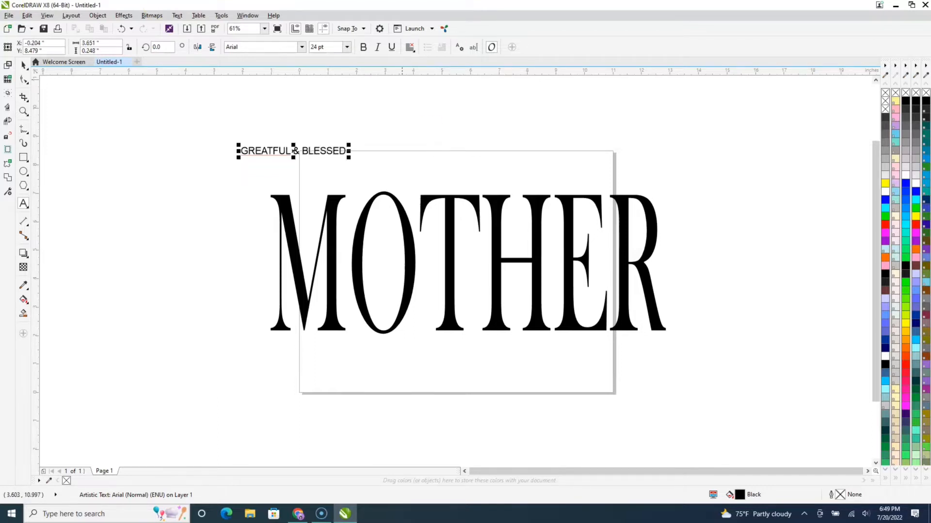
click(23, 65)
Step: Enlarge GREATFUL & BLESSED to about 9.9 in wide, centred above MOTHER, and set its font to Sweet Chili
click(285, 170)
click(330, 153)
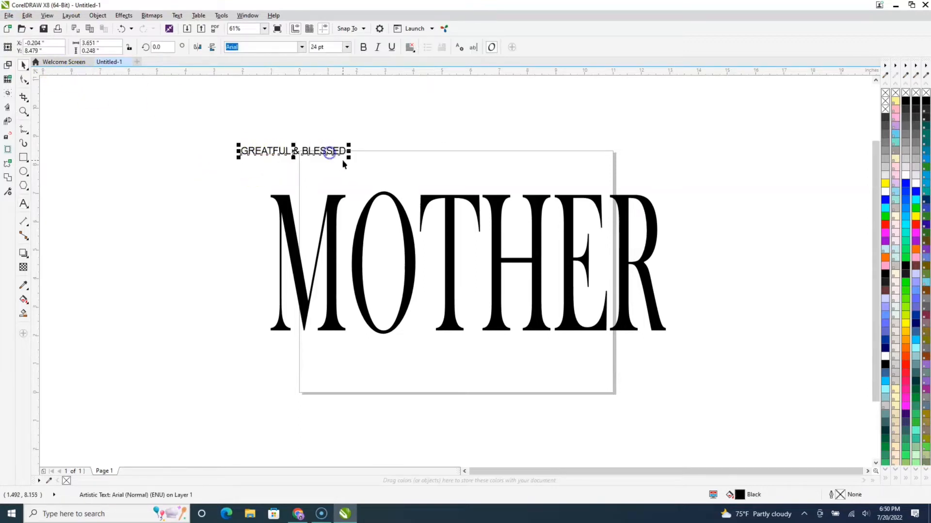
drag(350, 156, 525, 214)
drag(388, 154, 461, 167)
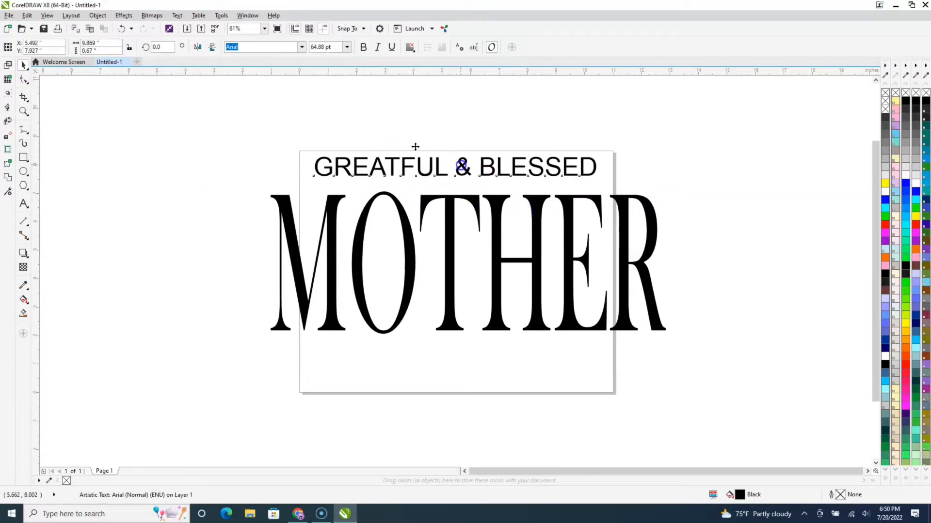
click(302, 47)
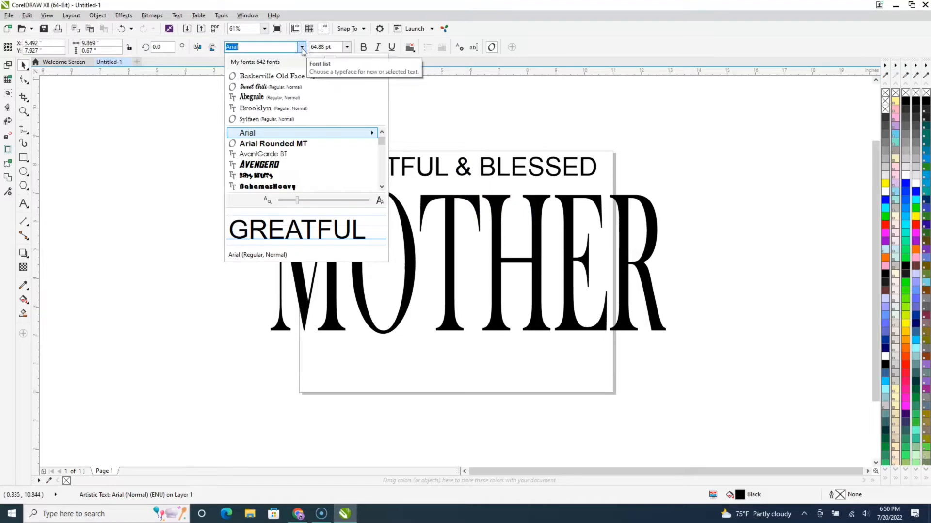
click(260, 88)
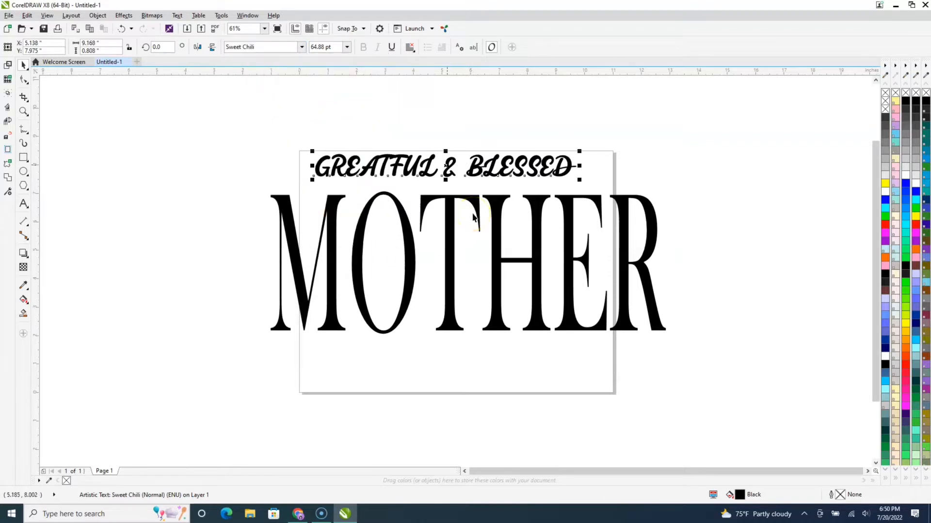
Step: Stretch GREATFUL & BLESSED to about 11.1 in wide over MOTHER and move it above the page's upper edge
drag(443, 166, 460, 262)
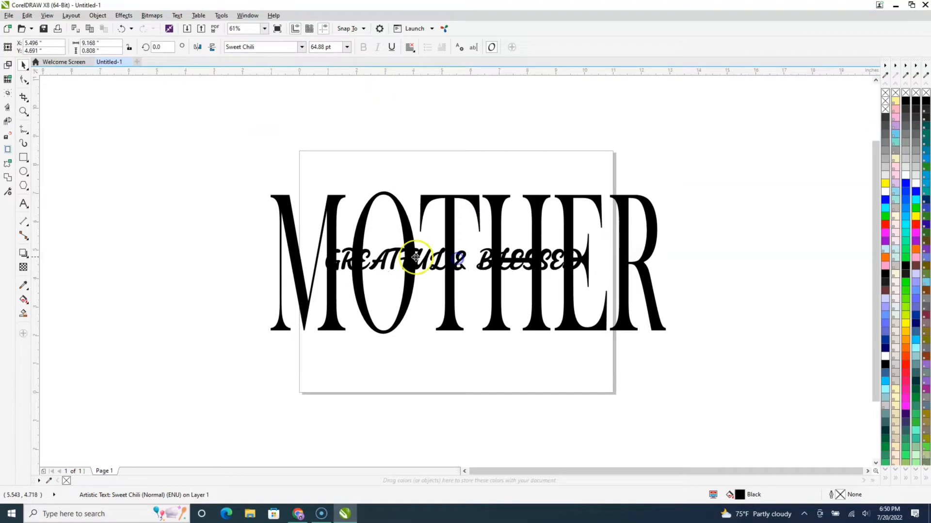
click(395, 257)
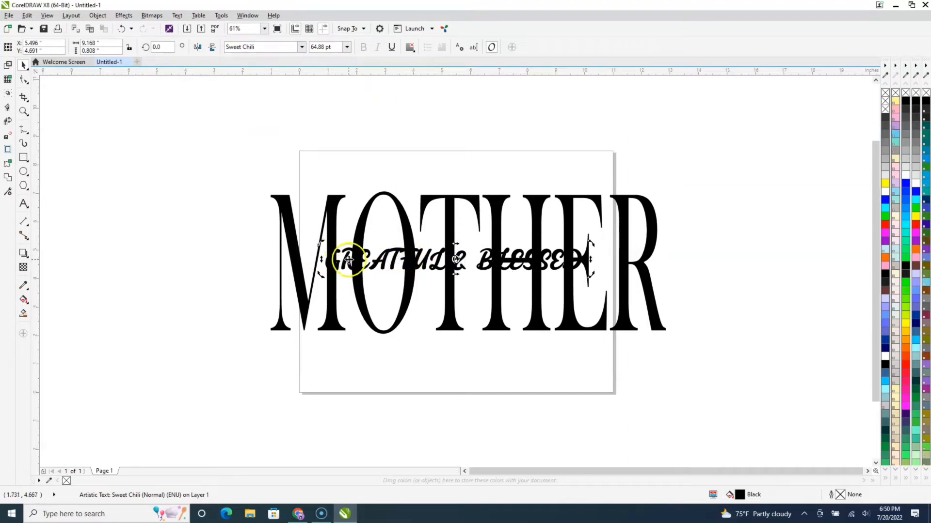
drag(322, 258, 293, 258)
mouse_move(521, 258)
mouse_down()
mouse_move(554, 259)
mouse_move(529, 261)
mouse_up()
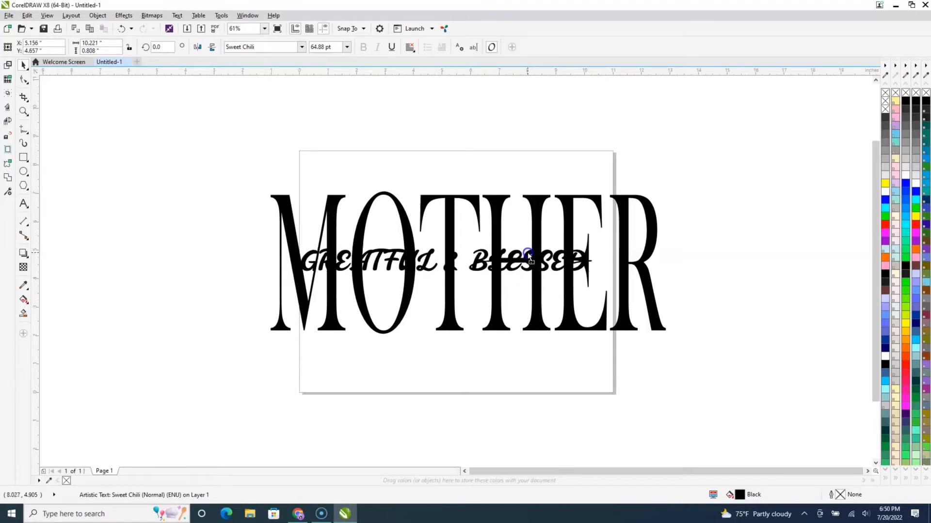
click(577, 253)
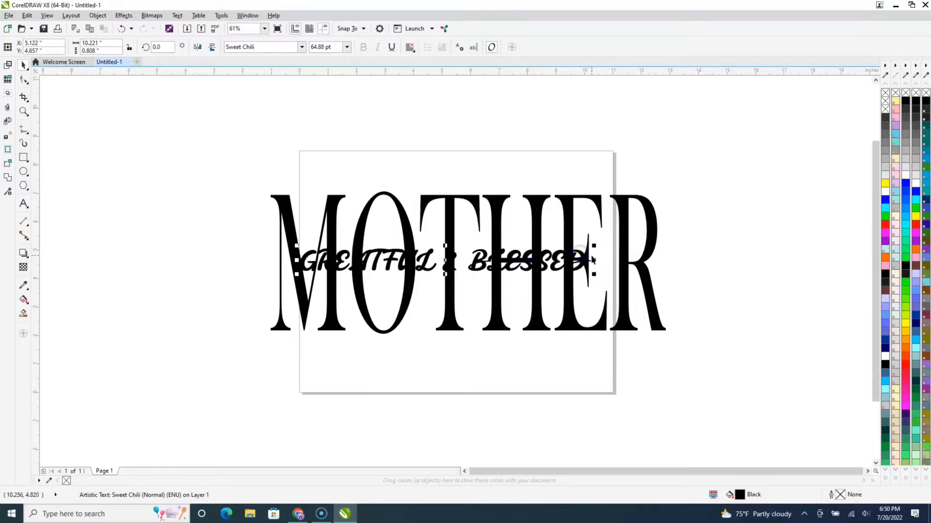
click(589, 259)
click(580, 255)
drag(594, 261, 617, 262)
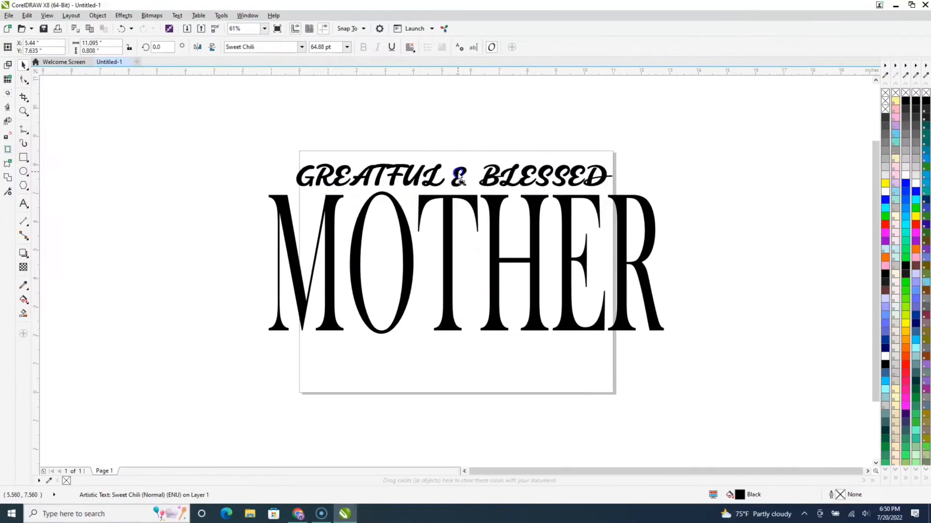
drag(460, 175, 459, 138)
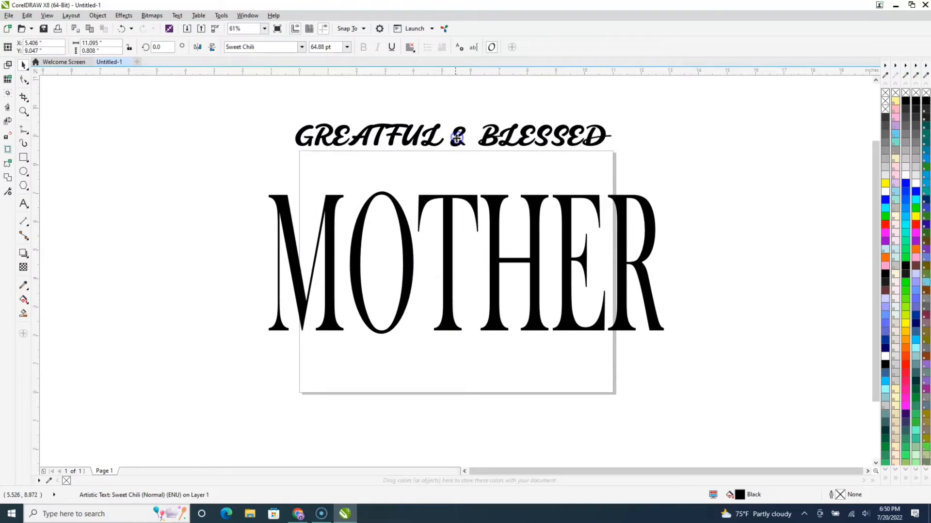
Step: Break the GREATFUL & BLESSED artistic text apart and select the ampersand on its own
scroll(429, 151, down, 2)
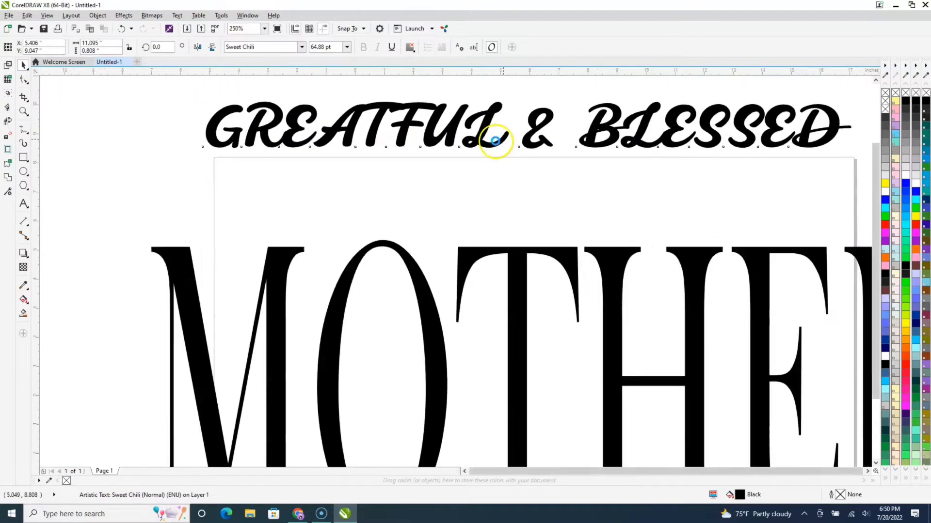
scroll(503, 143, up, 2)
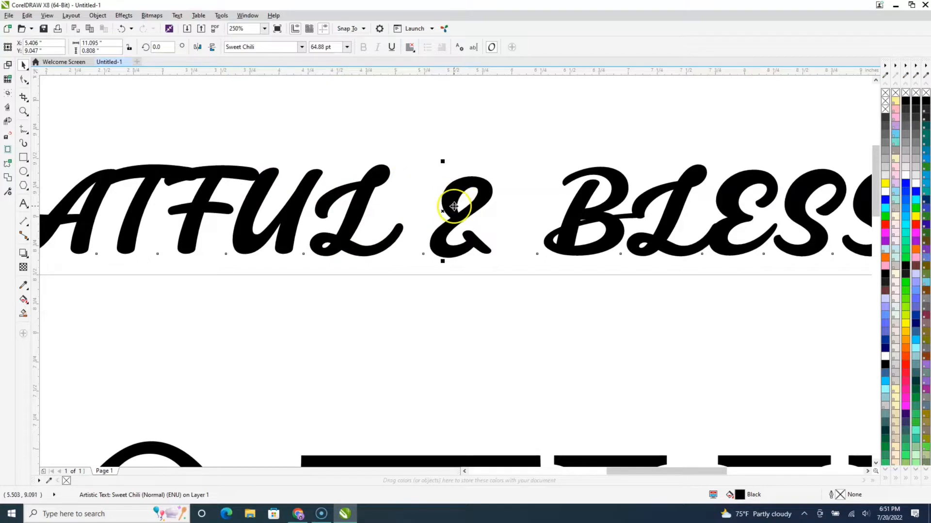
click(410, 293)
click(459, 222)
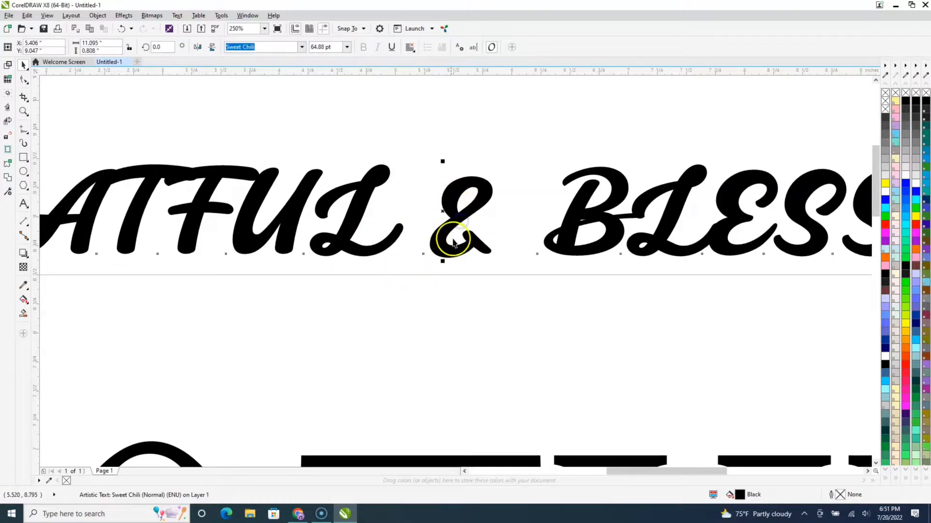
click(96, 16)
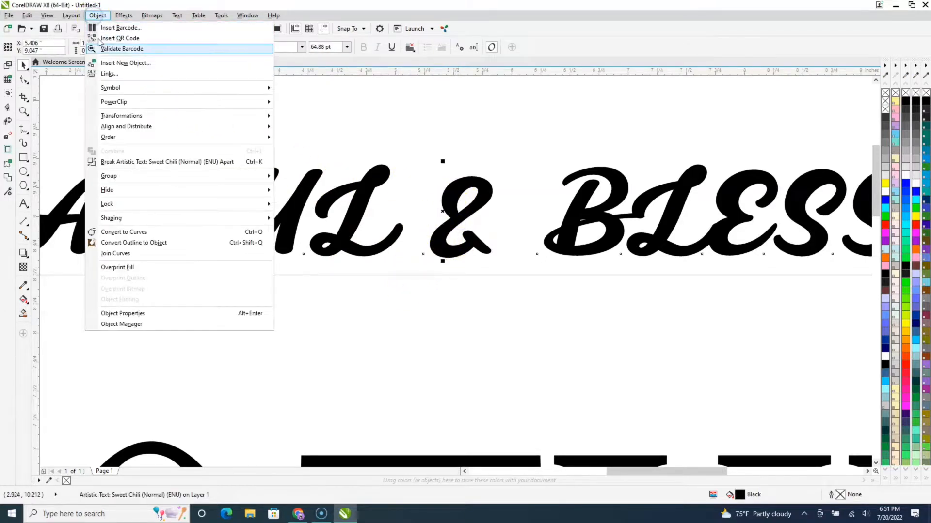
click(126, 161)
click(496, 374)
click(457, 248)
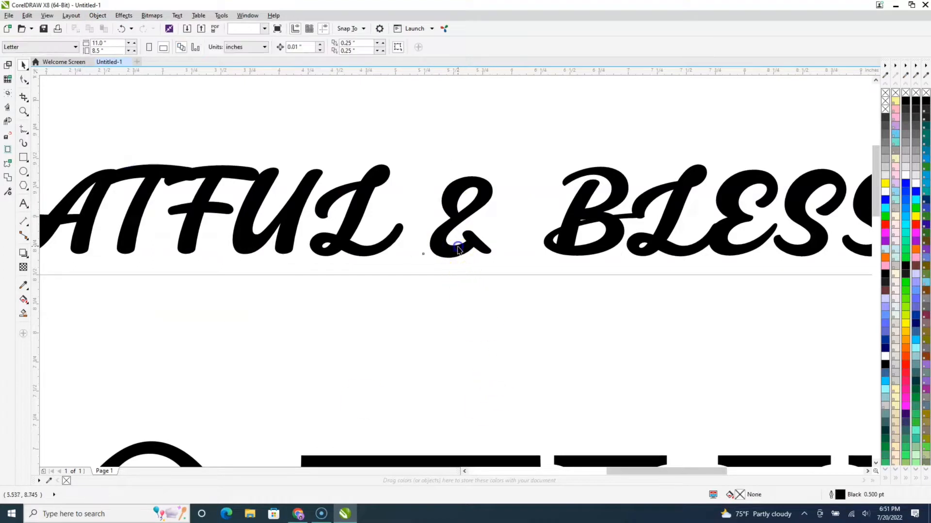
Step: Replace the ampersand with a basic heart shape about 1.07 in wide and 0.89 in high, placed between GREATFUL and BLESSED
key(Delete)
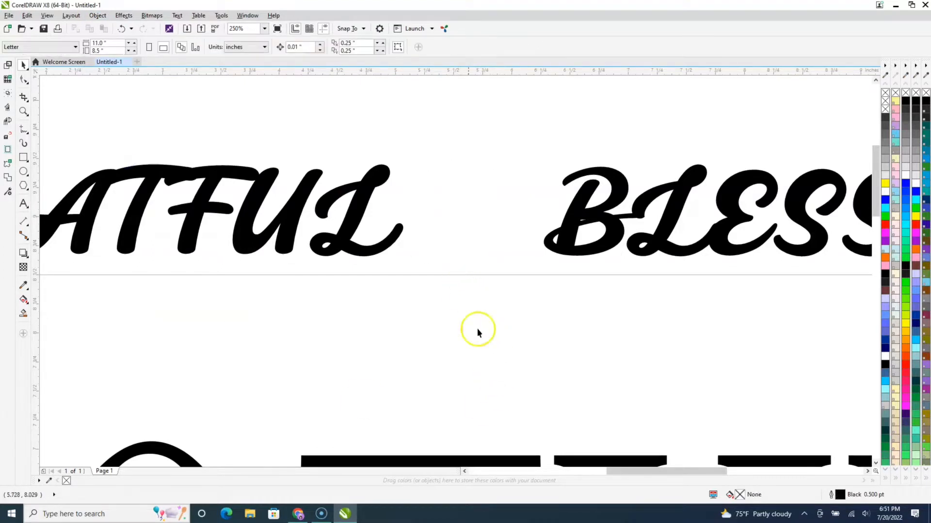
click(27, 176)
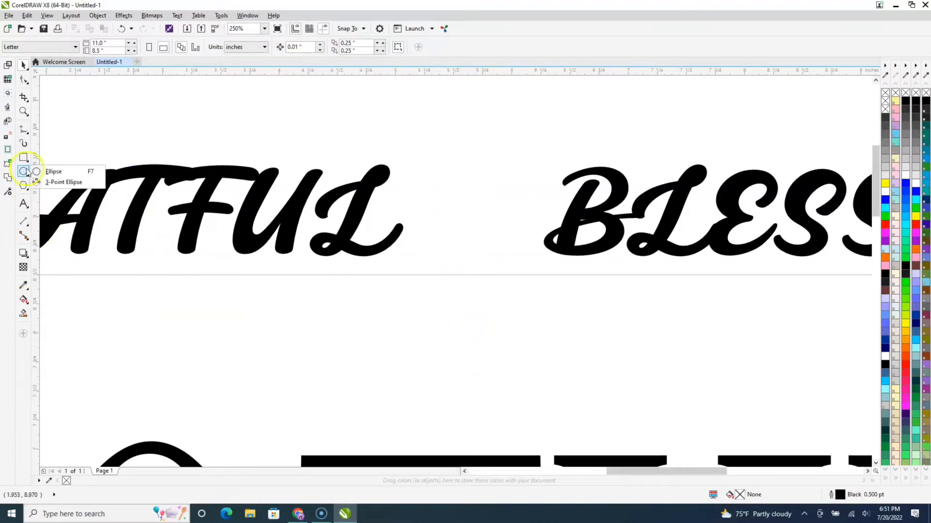
click(27, 163)
click(28, 191)
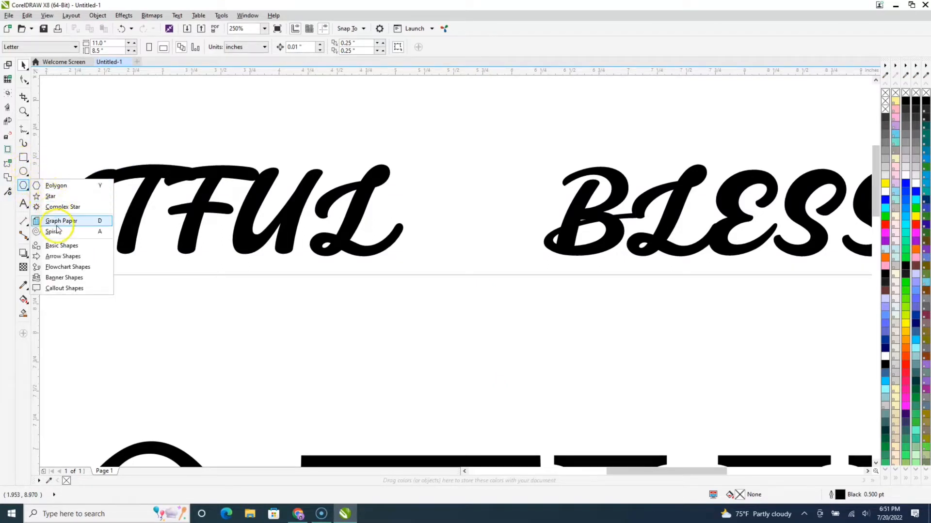
click(59, 245)
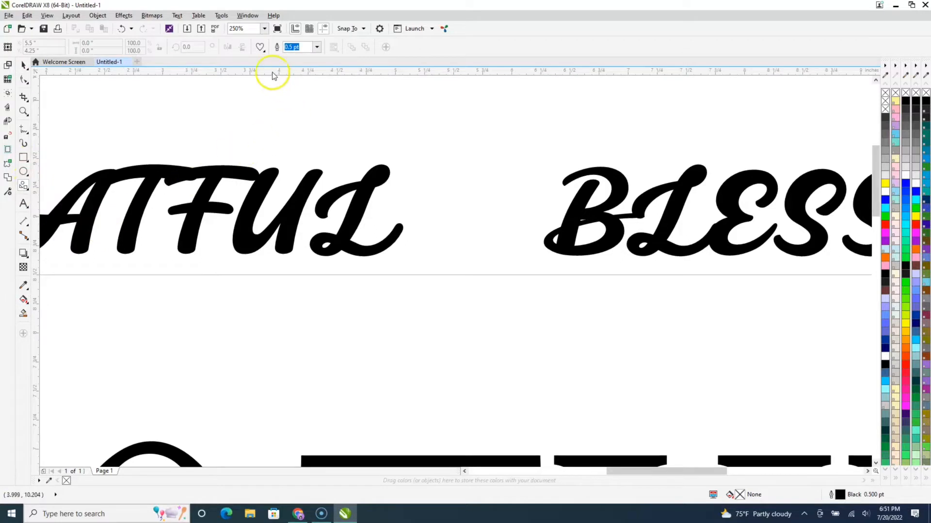
click(260, 48)
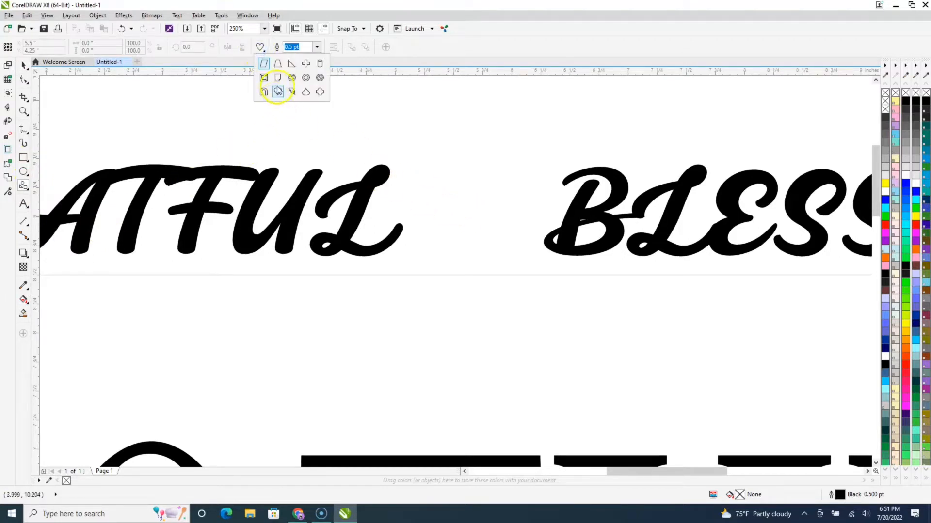
click(278, 91)
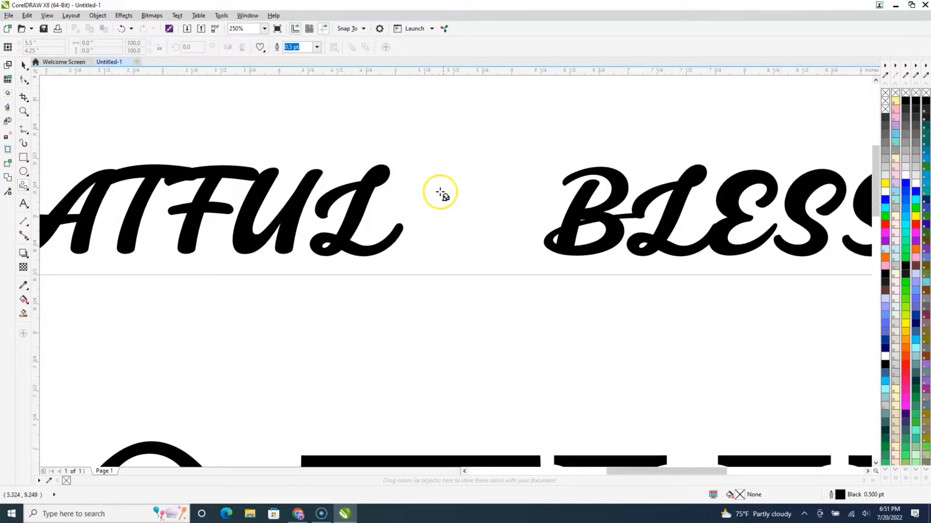
mouse_move(468, 217)
mouse_down()
mouse_move(401, 139)
mouse_move(341, 114)
mouse_up()
click(401, 160)
drag(404, 166, 472, 205)
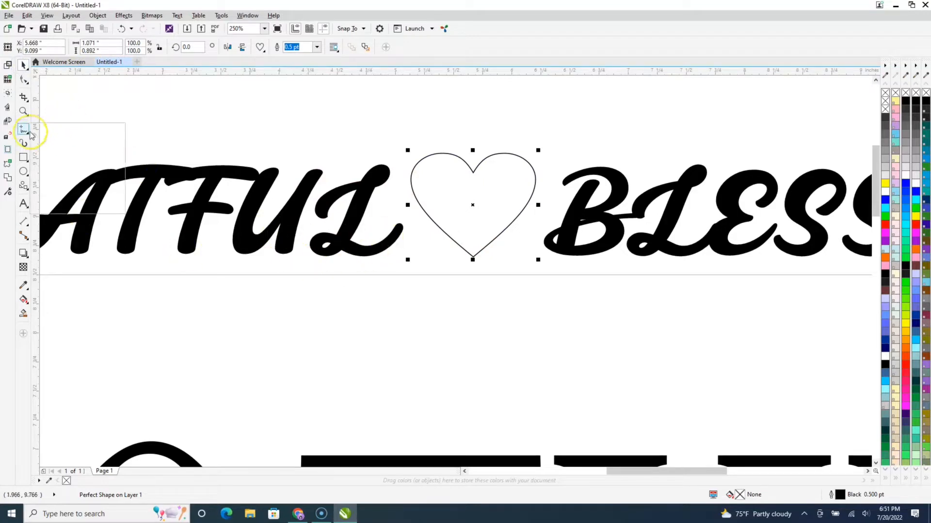
Step: Draw two freehand looping curls, one joining GREATFUL's final L to the heart's tip and one joining the heart to BLESSED's B
click(54, 127)
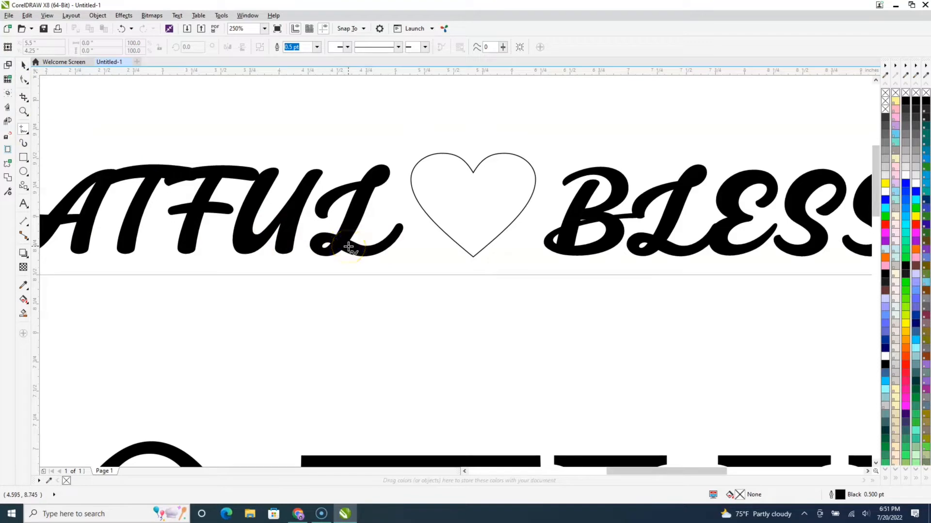
click(393, 234)
click(395, 235)
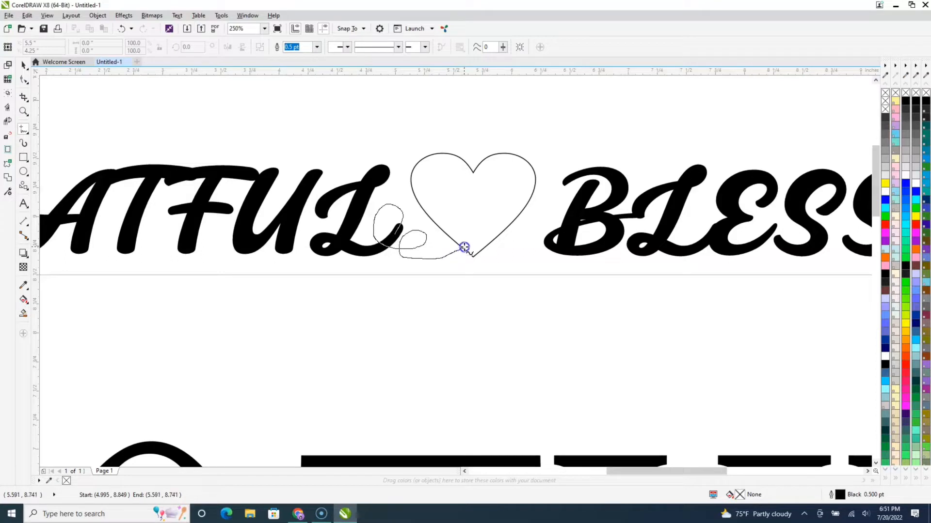
drag(464, 247, 464, 247)
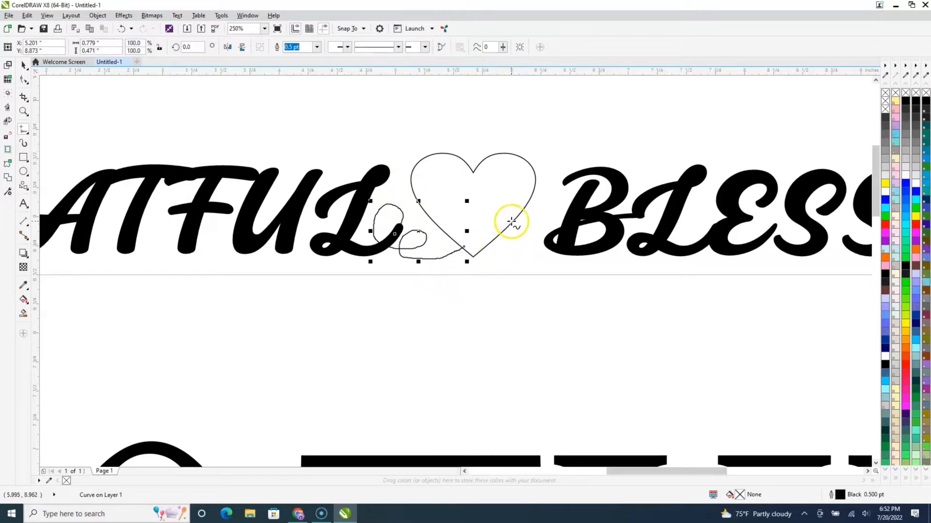
drag(512, 221, 505, 205)
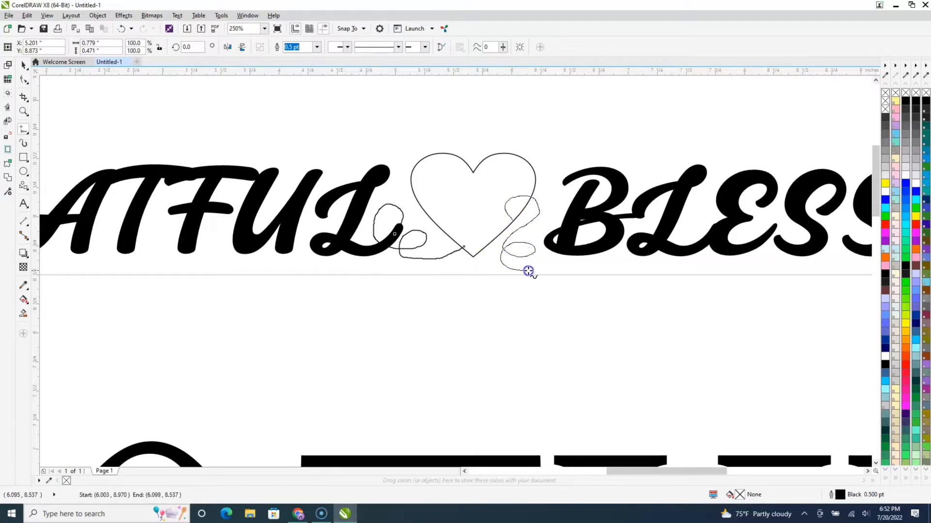
drag(562, 250, 562, 249)
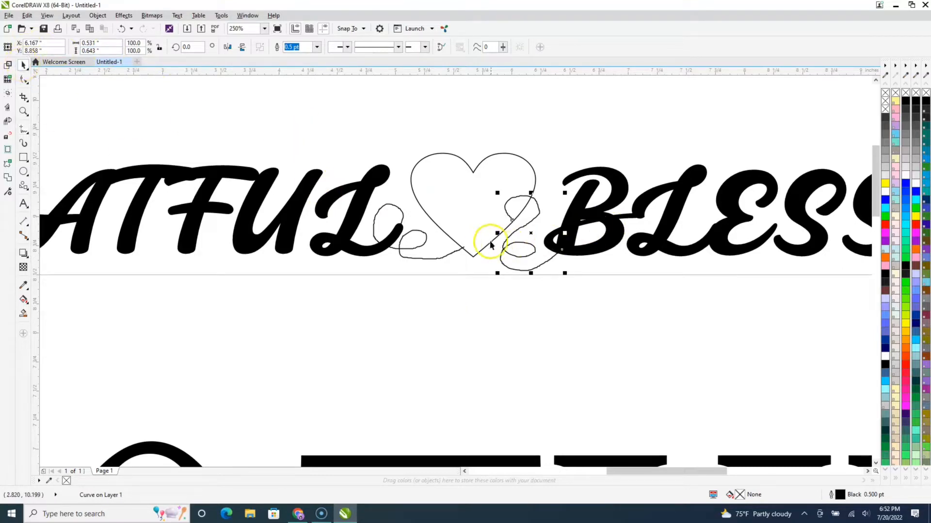
Step: Smooth the jagged freehand curl between GREATFUL's L and the heart with the Smooth tool
scroll(485, 242, up, 2)
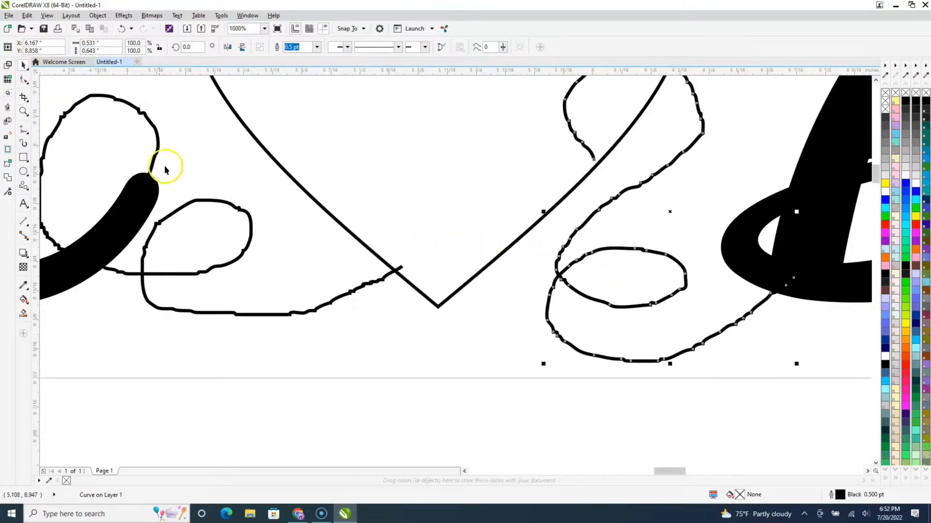
scroll(296, 206, down, 1)
scroll(225, 207, up, 2)
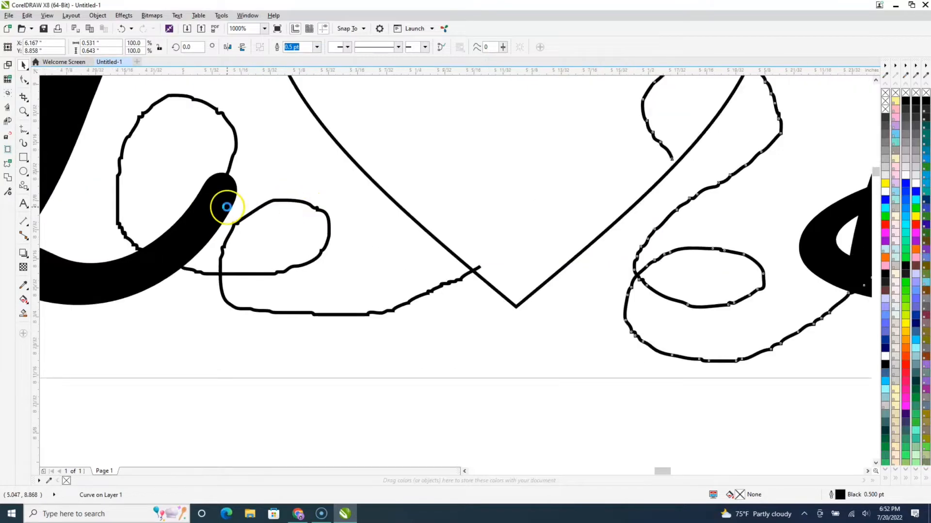
scroll(432, 284, down, 1)
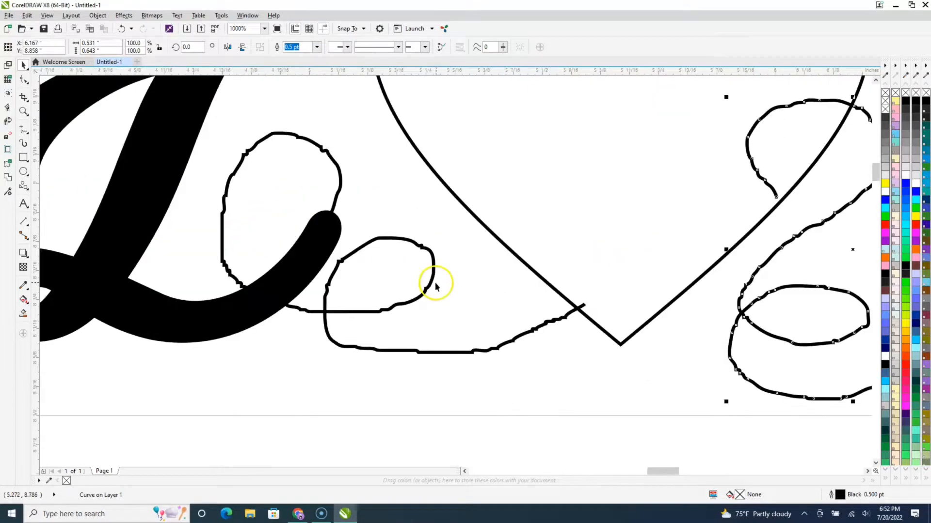
click(26, 83)
click(54, 94)
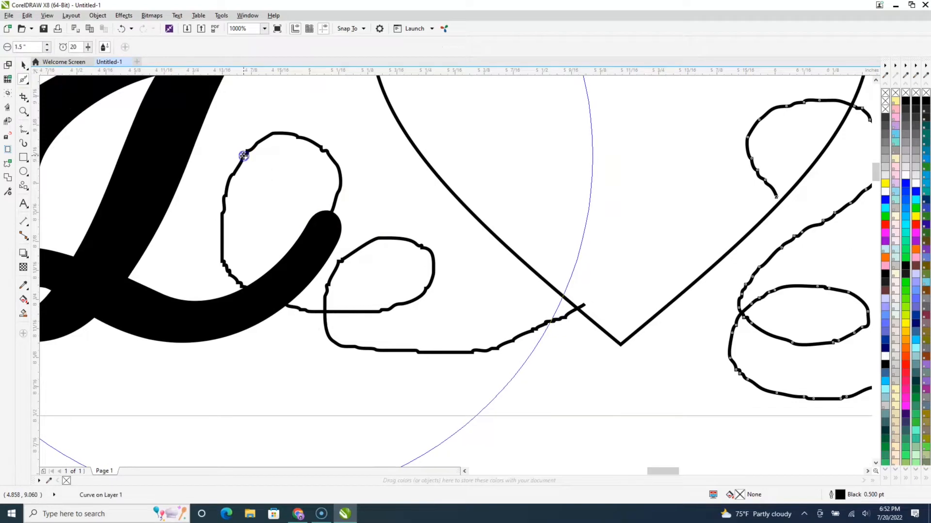
click(244, 153)
mouse_move(257, 165)
mouse_down()
mouse_move(321, 183)
mouse_move(365, 255)
mouse_move(459, 370)
mouse_up()
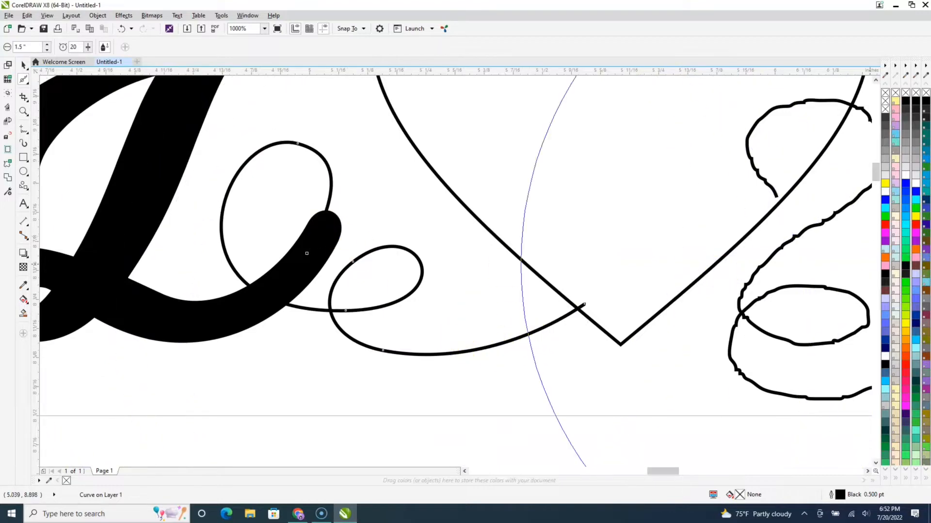
Step: Smooth the freehand curl between the heart and BLESSED's B
drag(663, 470, 683, 471)
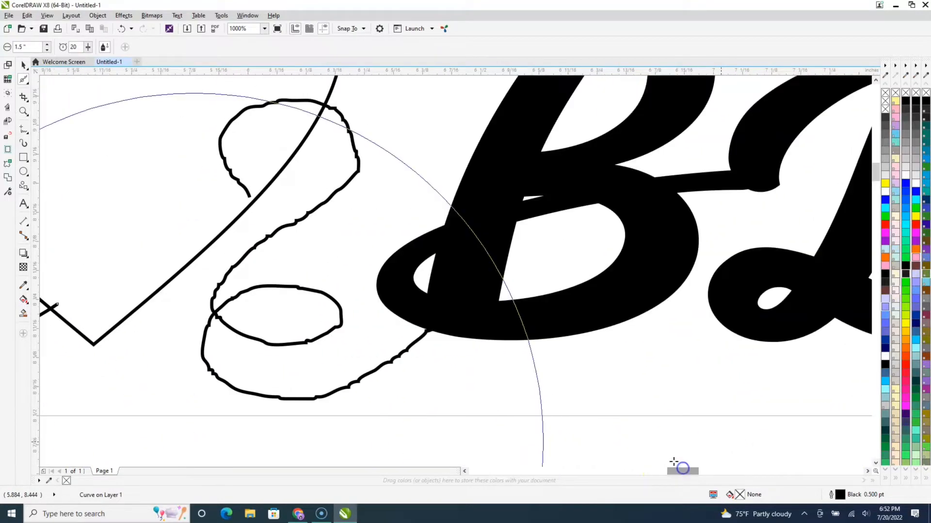
click(257, 106)
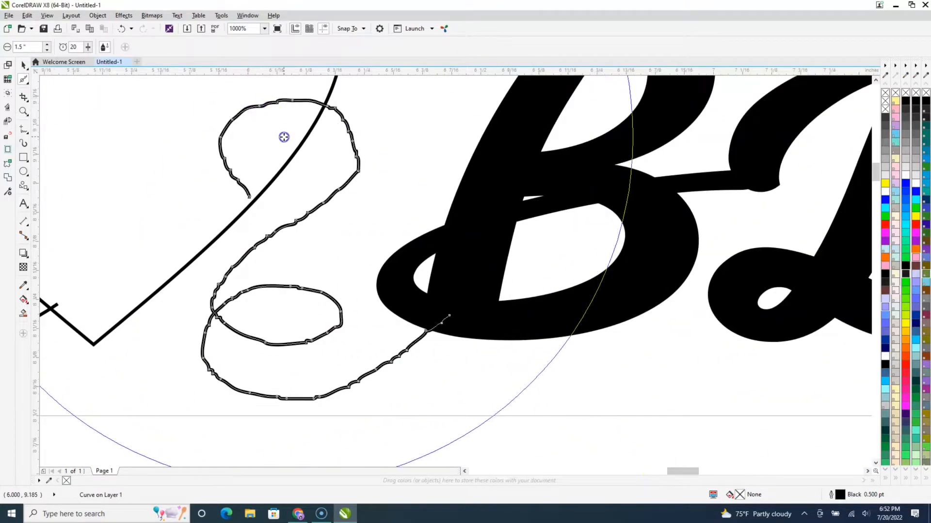
mouse_move(284, 137)
mouse_down()
mouse_move(262, 125)
mouse_move(217, 148)
mouse_move(264, 149)
mouse_up()
click(307, 247)
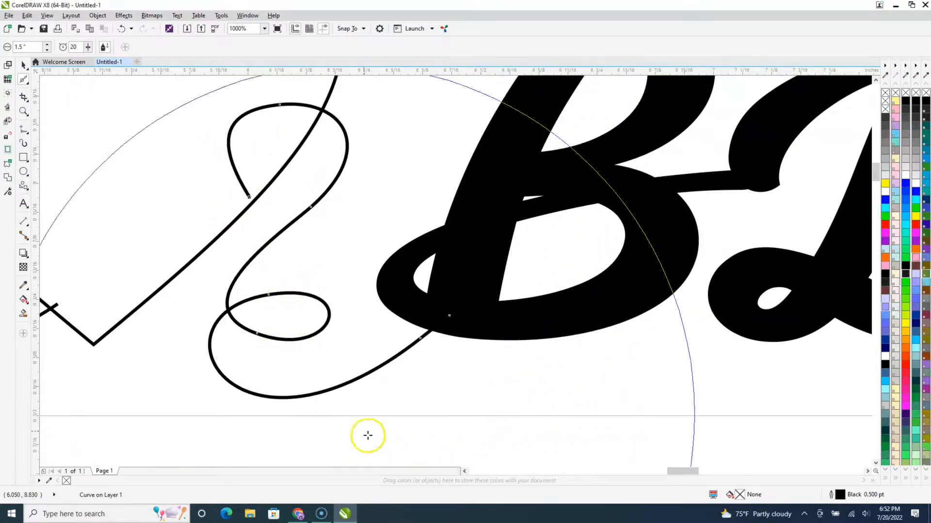
click(24, 65)
click(28, 86)
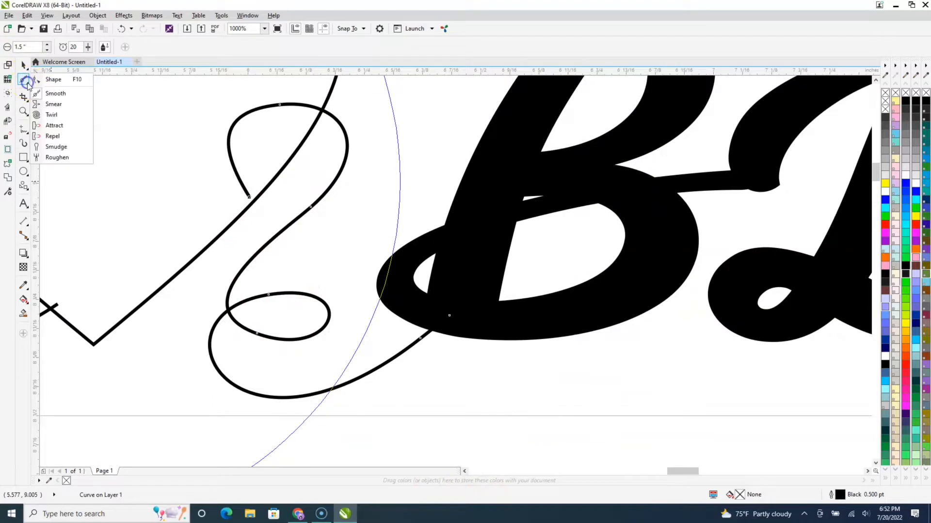
click(50, 81)
click(246, 204)
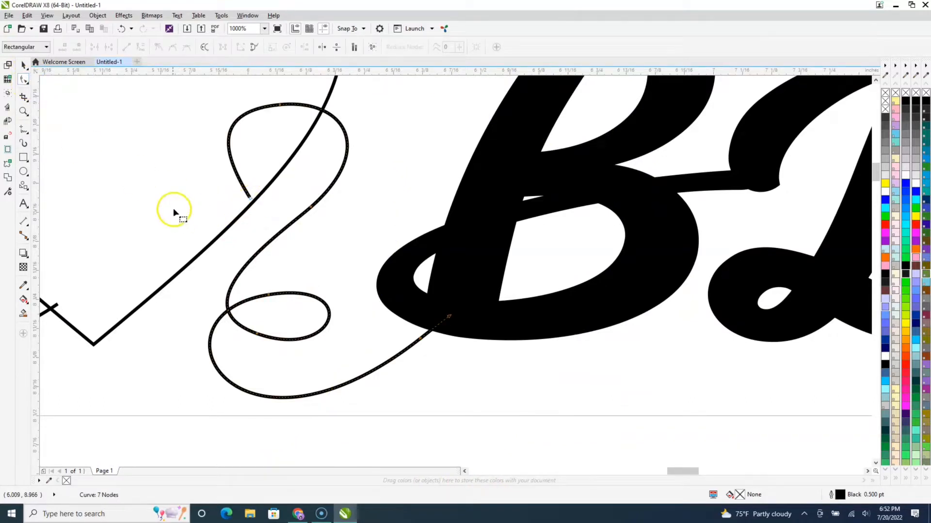
scroll(170, 201, down, 1)
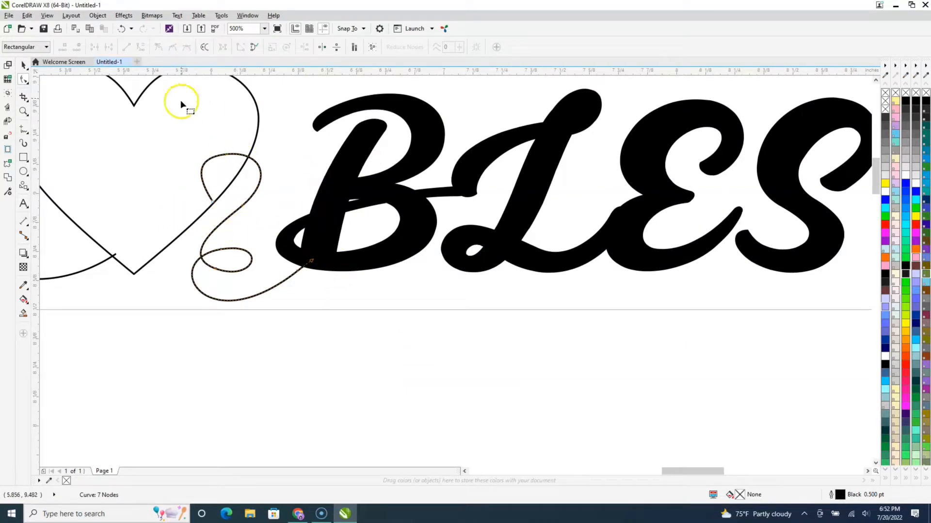
Step: Set the outline width of the curl between GREATFUL's L and the heart to 4.0 pt
click(464, 472)
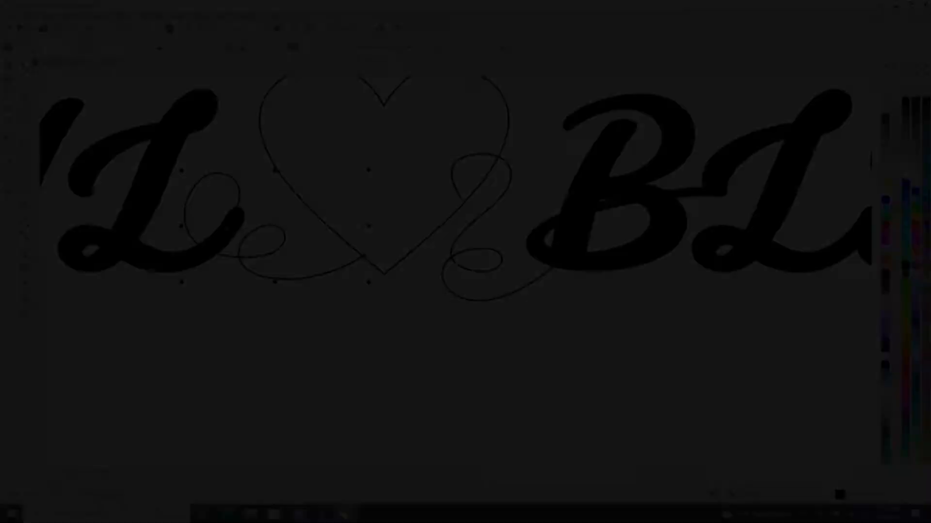
click(318, 47)
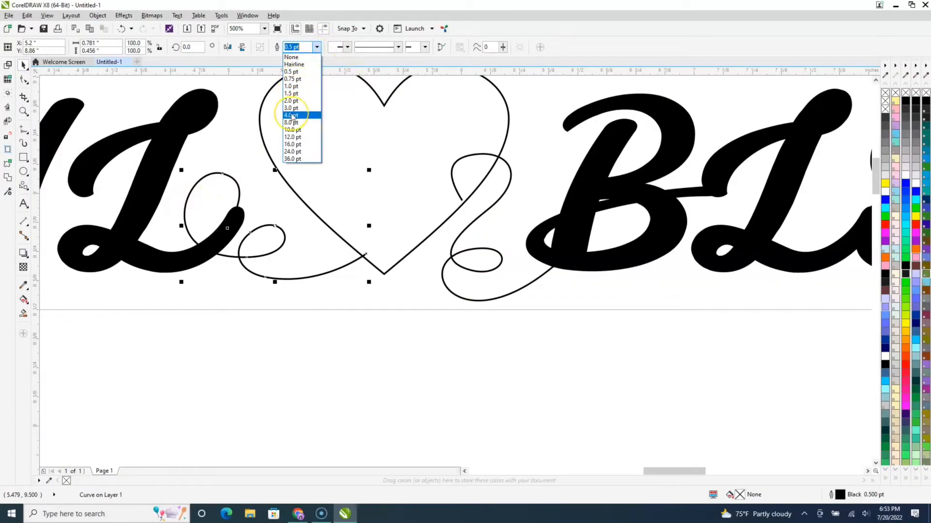
click(292, 115)
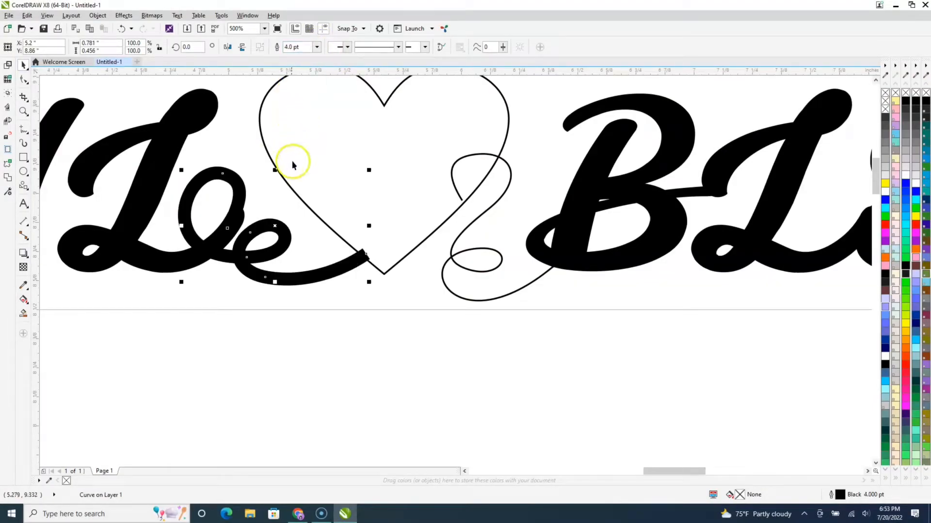
Step: Set the heart's outline width to 4.0 pt
click(311, 208)
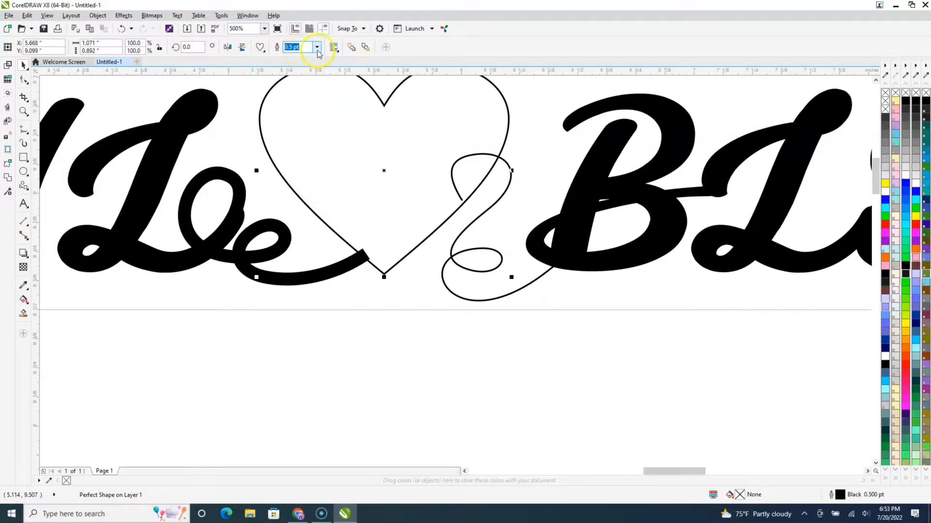
click(233, 177)
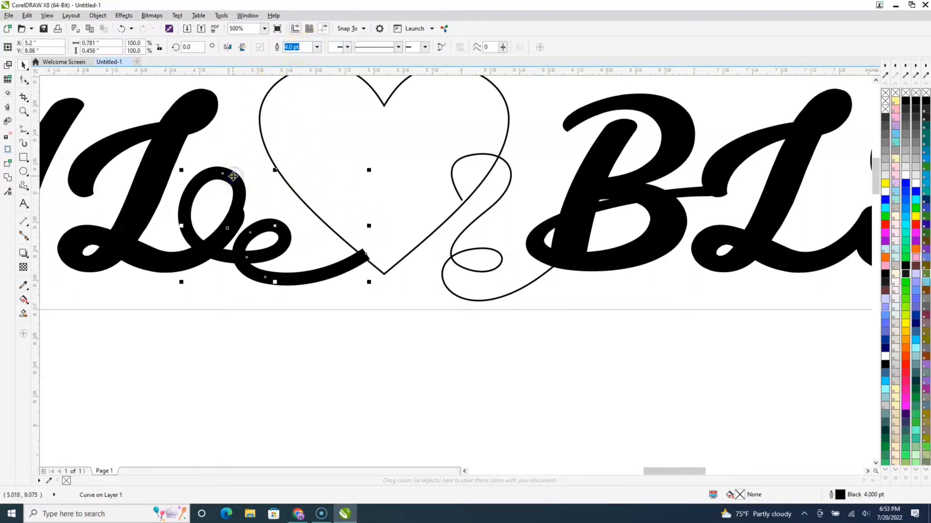
click(383, 106)
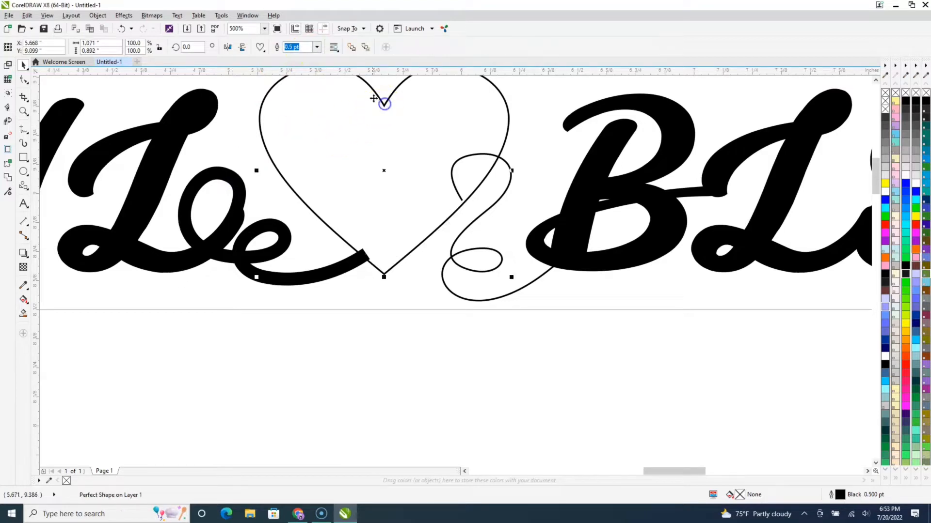
click(317, 49)
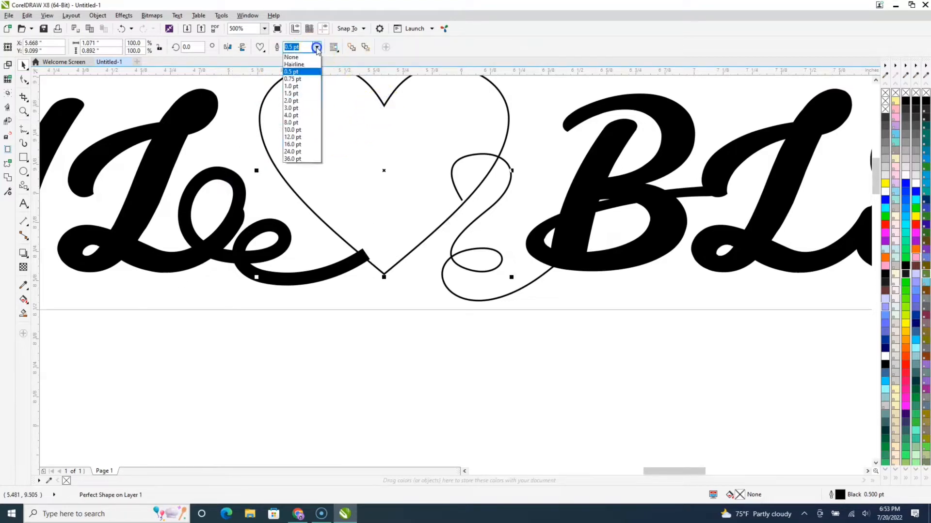
click(296, 115)
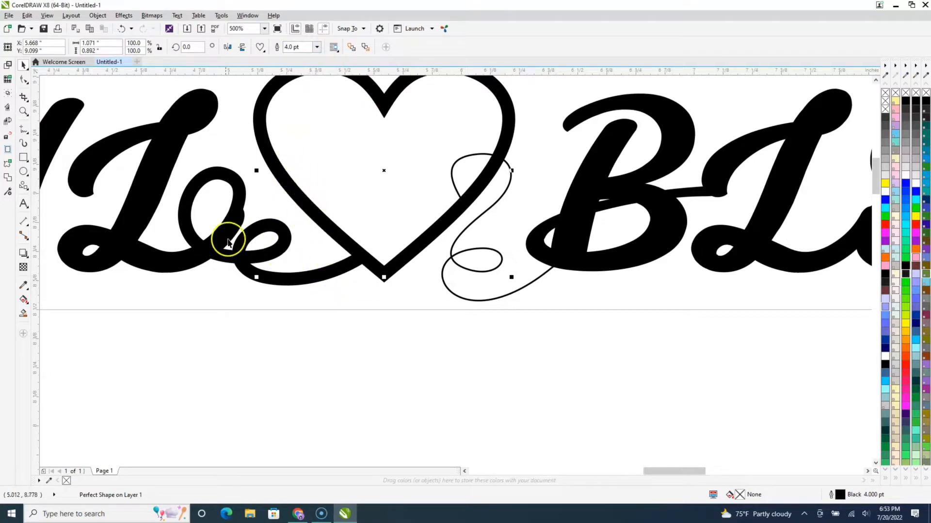
Step: Shift the curl beside GREATFUL's L slightly down and to the right so it overlaps the letter's end and the heart
click(265, 267)
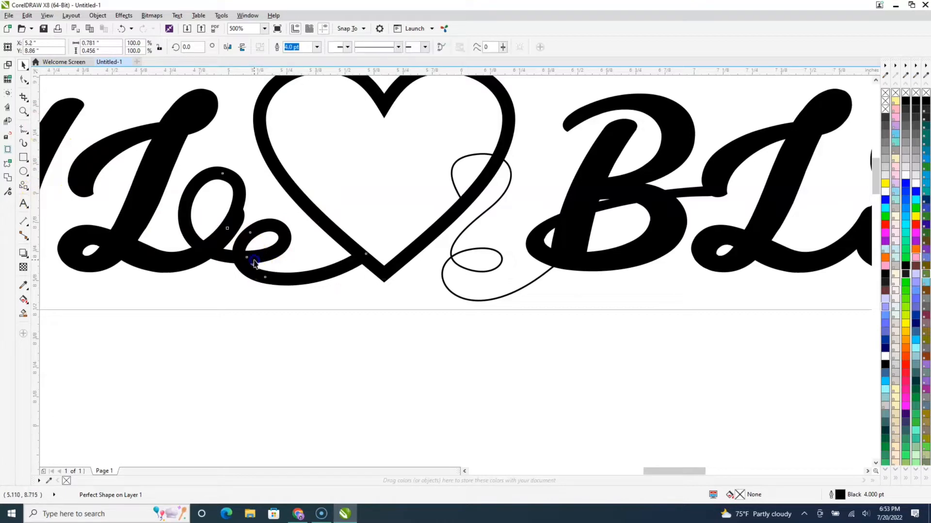
drag(258, 262, 255, 263)
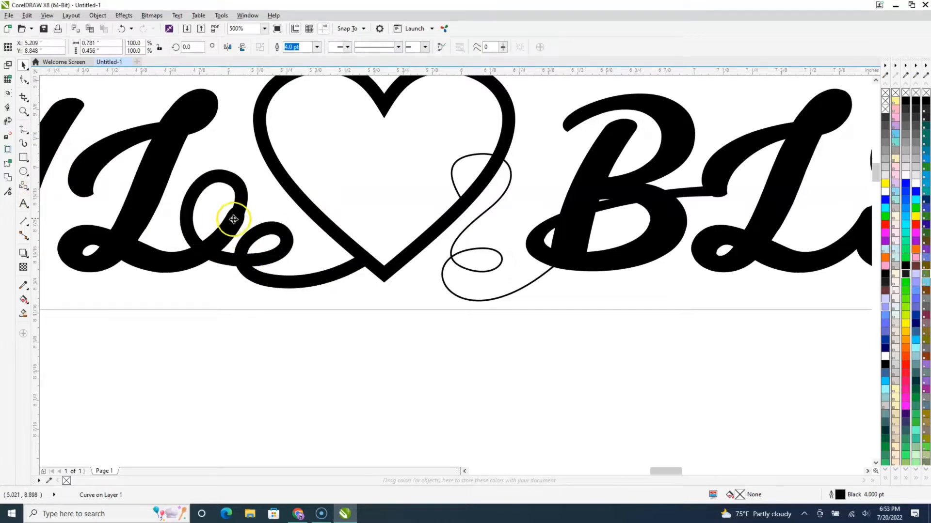
Step: Try an 8.0 pt outline on the curl between GREATFUL's L and the heart, and set its width to 5.0 pt
scroll(234, 211, up, 2)
click(240, 205)
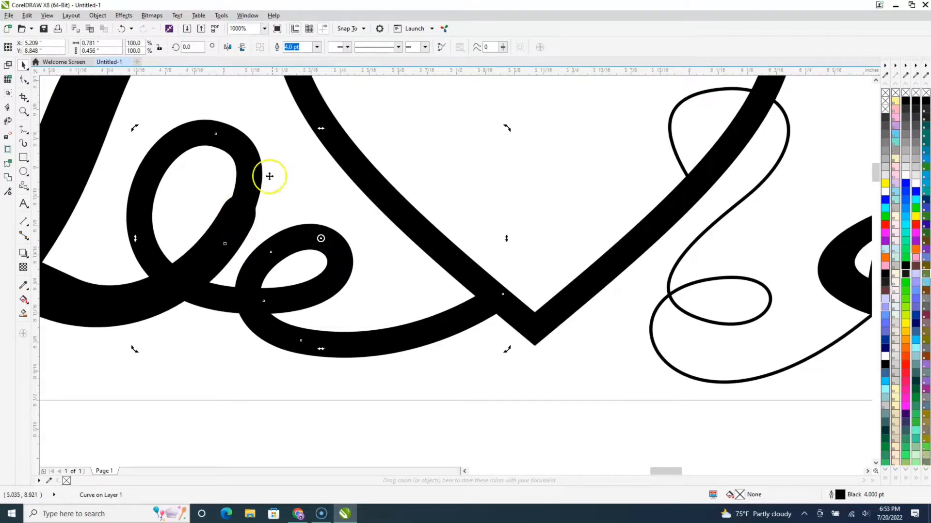
click(318, 50)
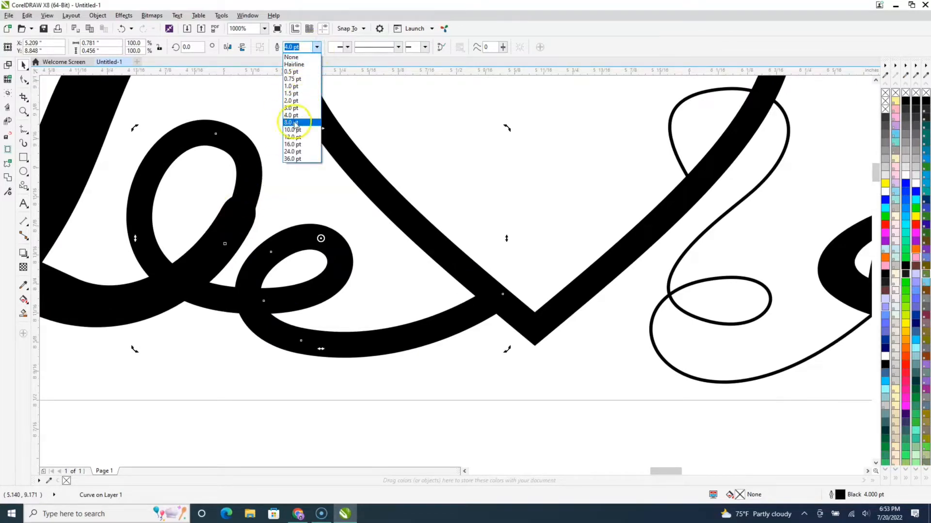
click(294, 123)
click(317, 47)
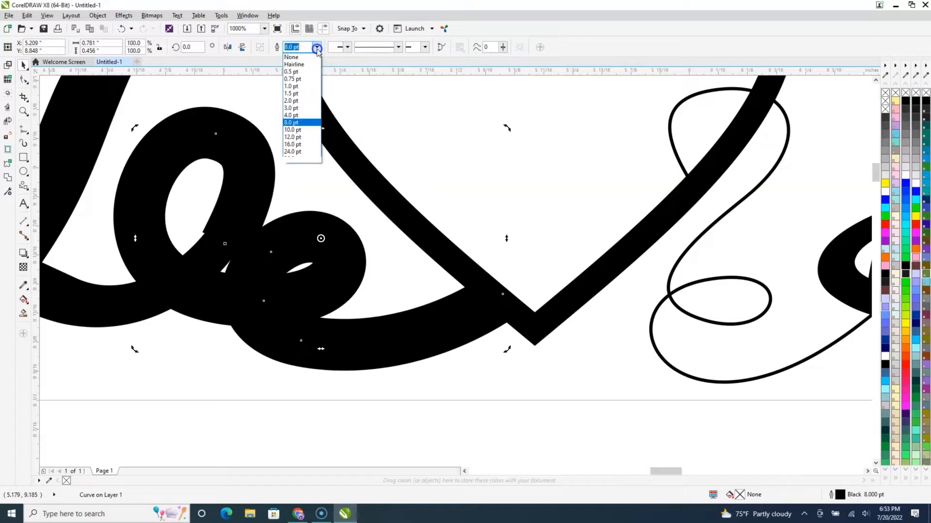
click(294, 113)
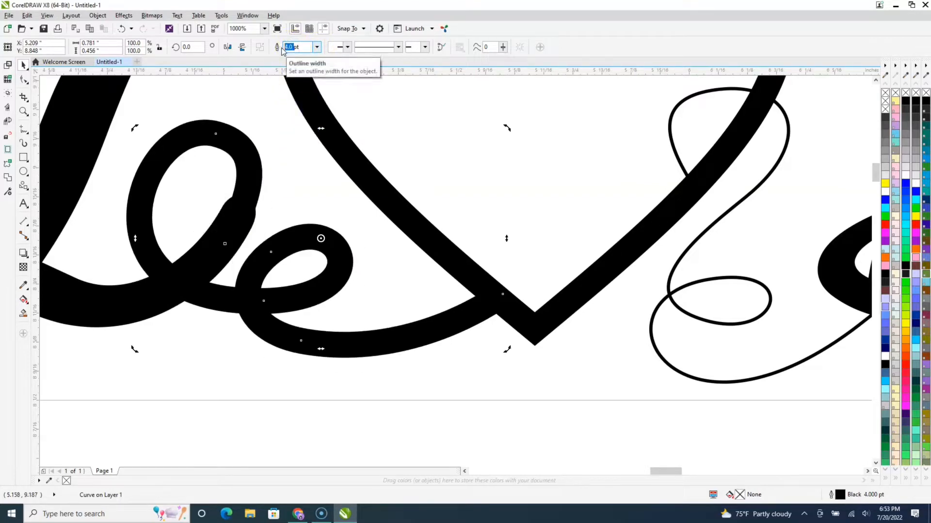
key(Return)
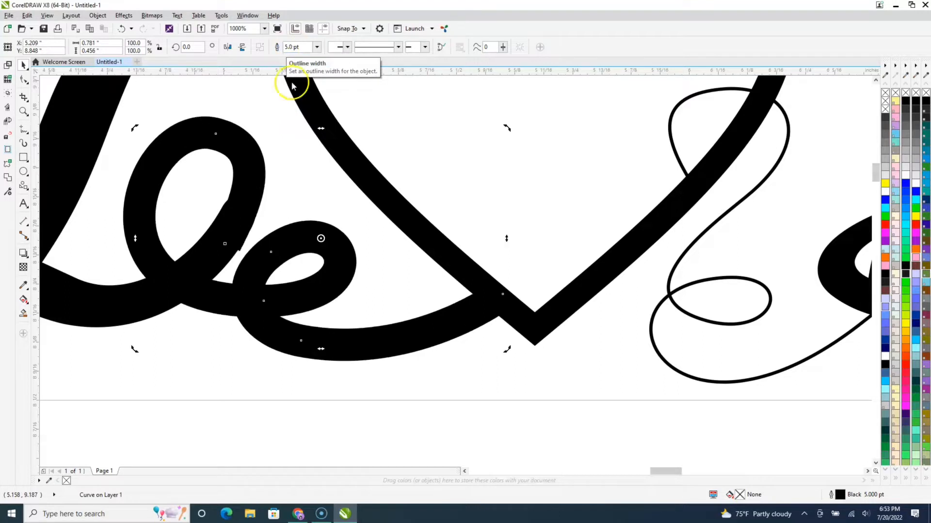
Step: Nudge the curl in small steps to line its starting end up with the tail of GREATFUL's L
drag(249, 222, 246, 221)
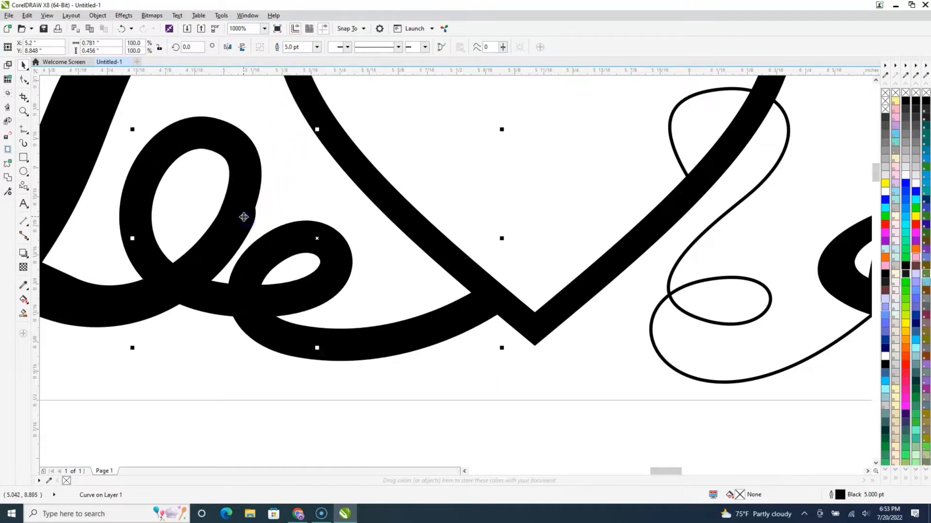
key(Right)
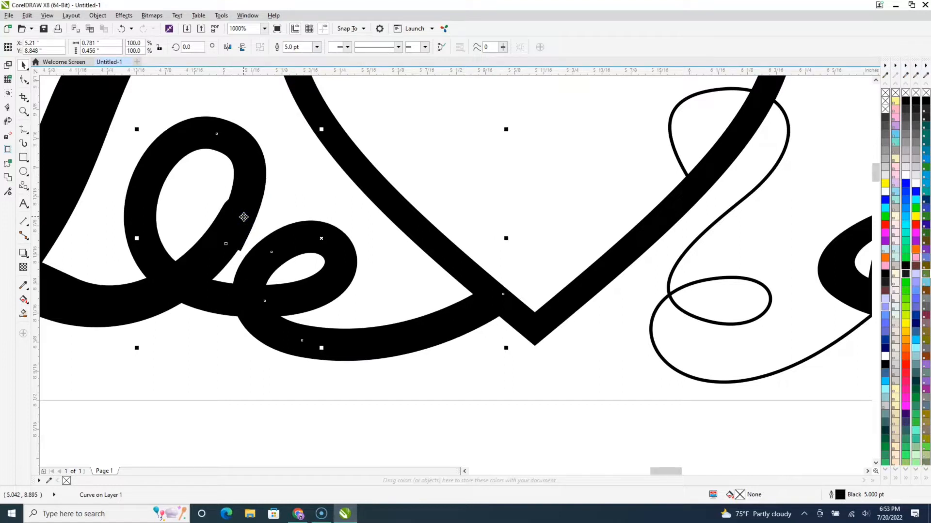
key(Left)
mouse_move(248, 180)
mouse_down()
mouse_move(246, 191)
mouse_move(252, 181)
mouse_up()
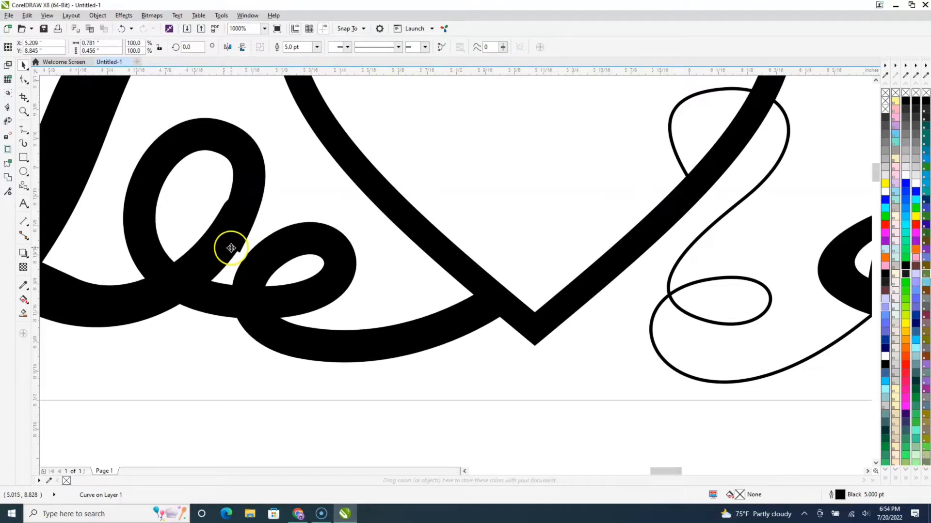
Step: Adjust the curl's nodes near GREATFUL's L and shift the curl slightly down and to the left over the letter's tail
scroll(233, 246, up, 2)
key(F10)
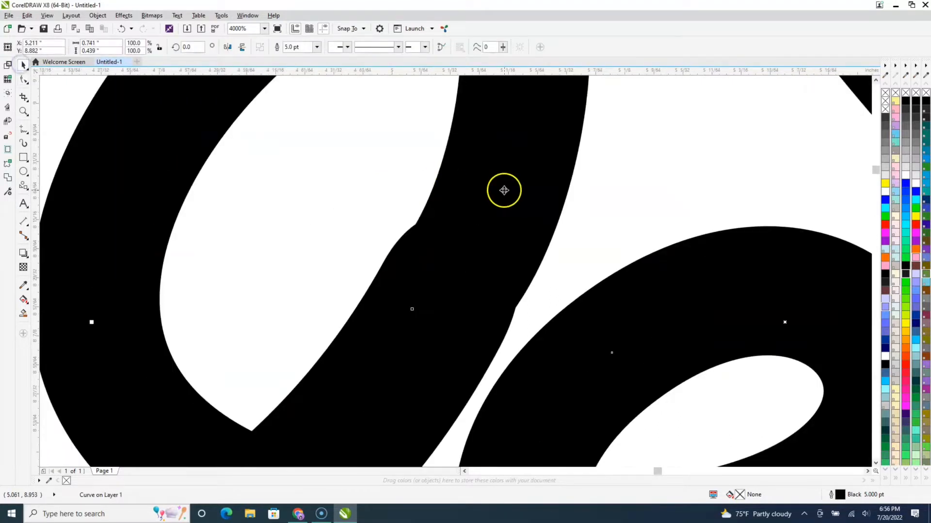
drag(505, 189, 492, 206)
scroll(485, 219, down, 2)
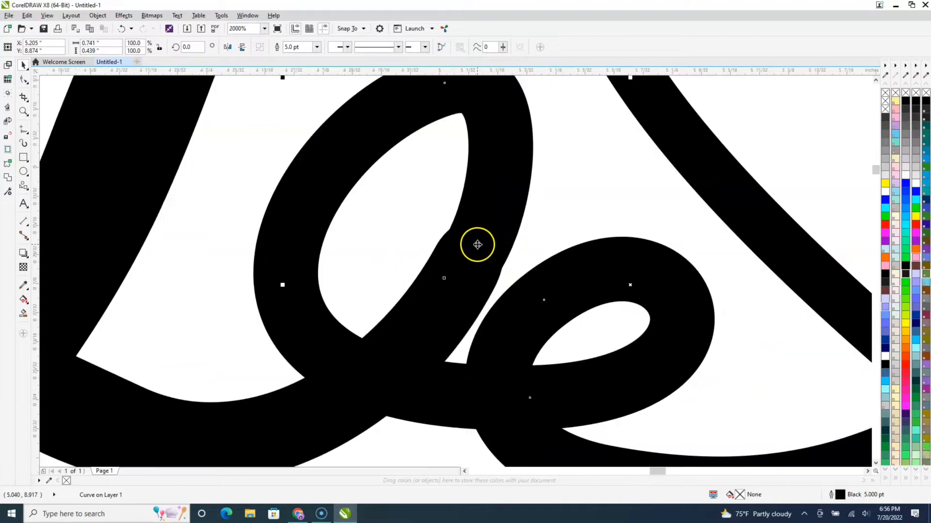
Step: Set the outline width of the curl between GREATFUL's L and the heart to 6.0 pt
scroll(484, 245, up, 2)
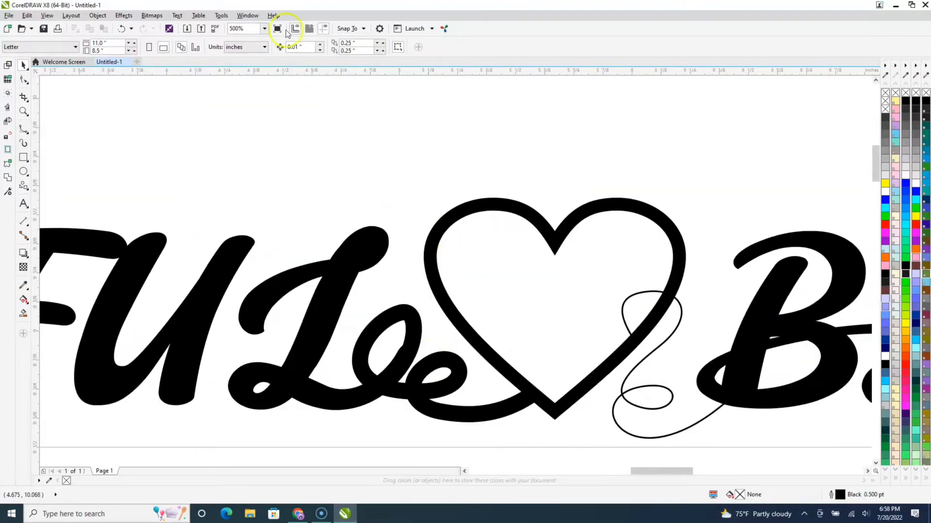
click(409, 312)
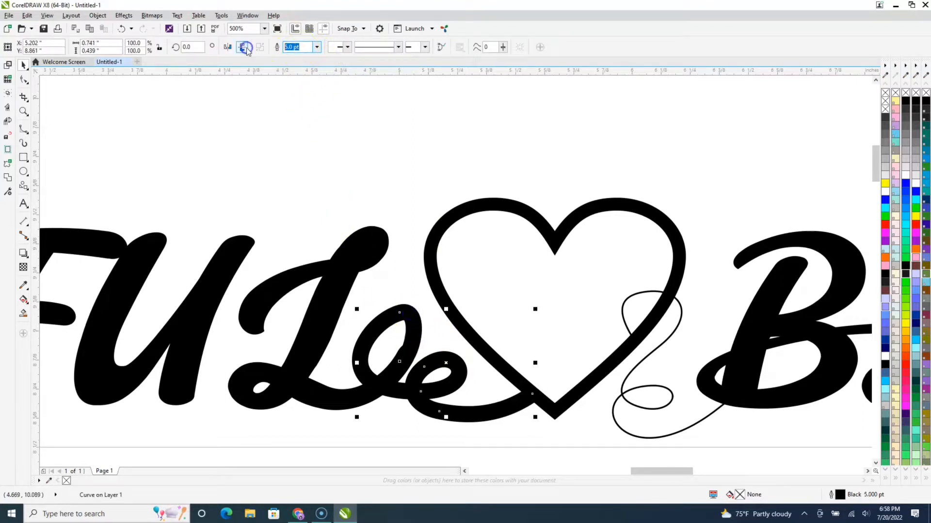
text(6.)
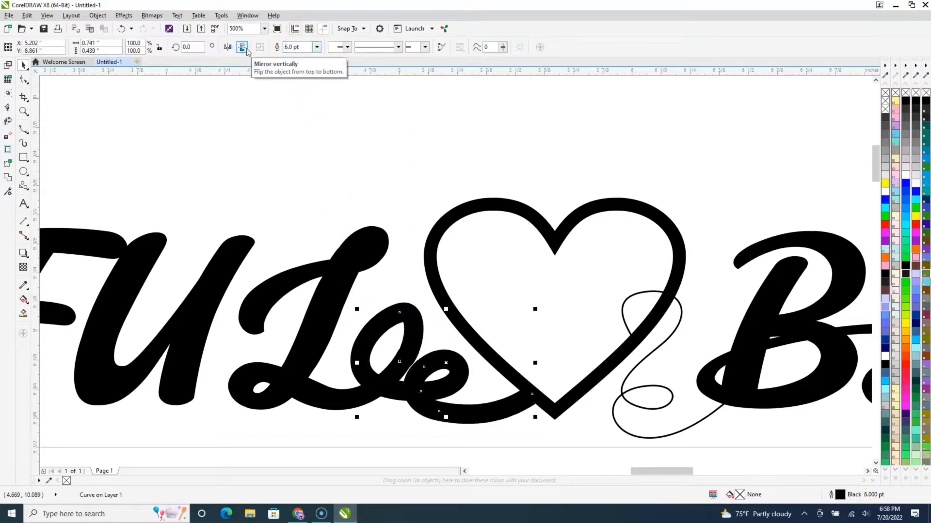
Step: Reshape the curl's first loop into a rounder oval and move its end node down into the tail of GREATFUL's L
scroll(415, 374, up, 2)
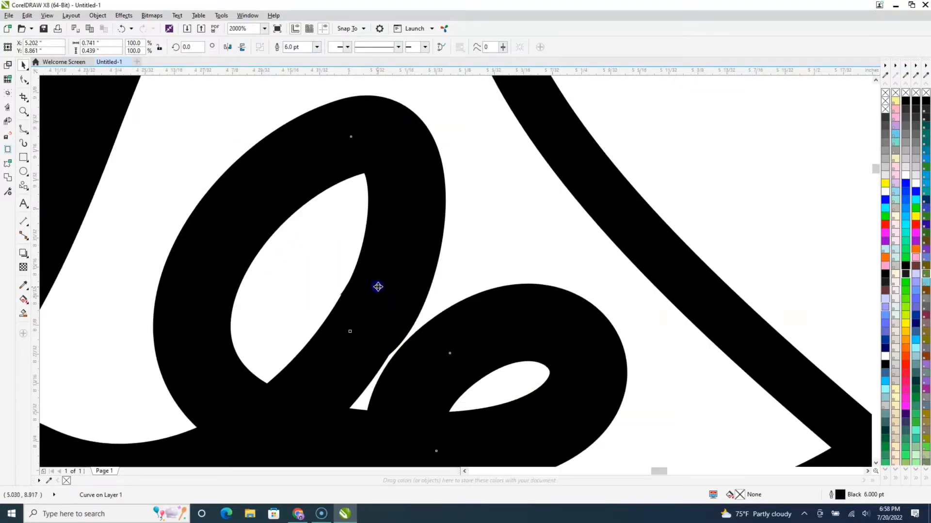
double_click(352, 293)
click(349, 333)
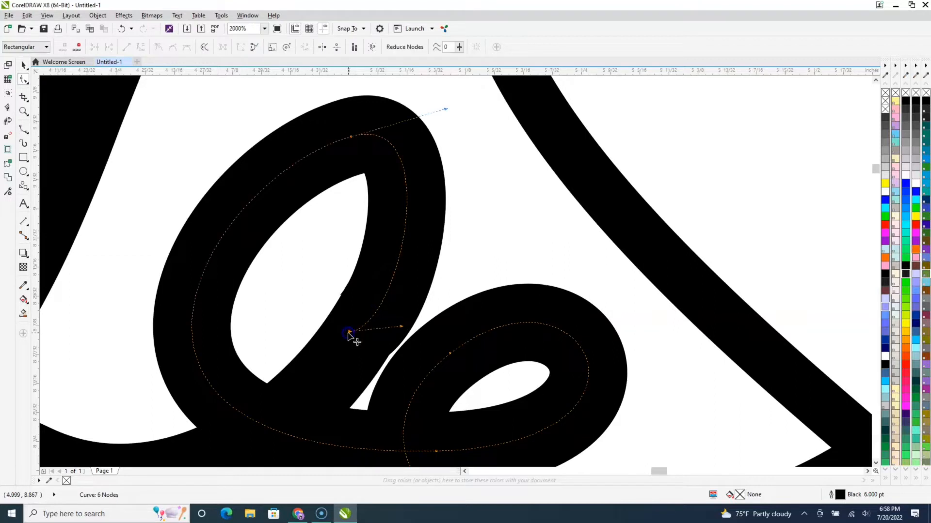
drag(400, 328, 395, 304)
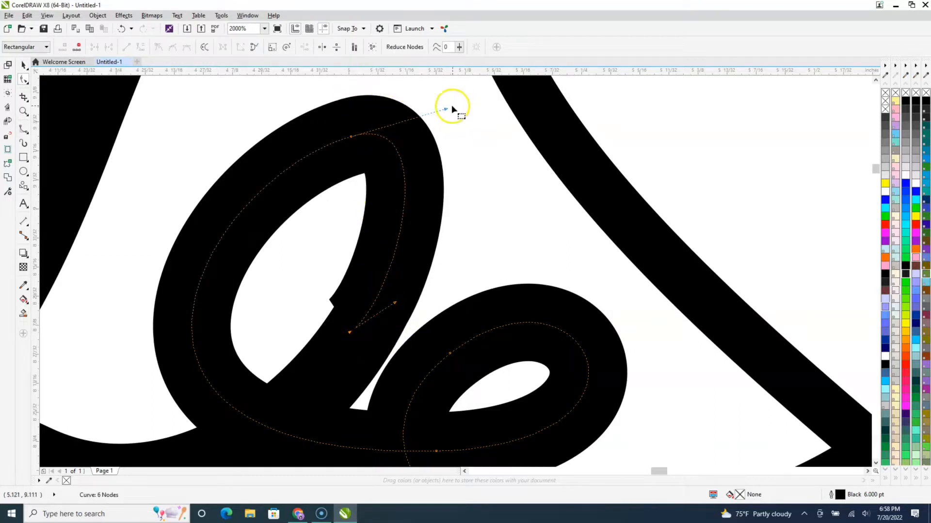
mouse_move(445, 109)
mouse_down()
mouse_move(427, 87)
mouse_move(435, 176)
mouse_up()
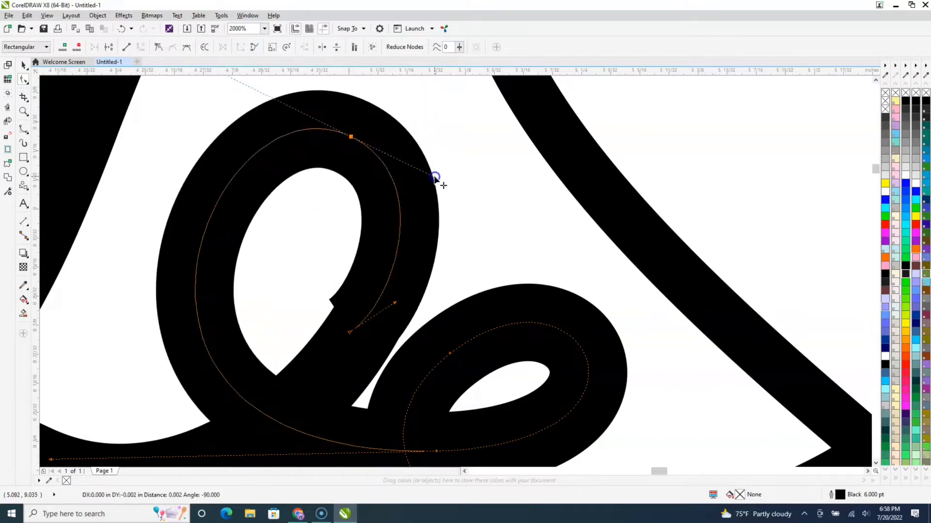
drag(415, 208, 405, 228)
click(334, 301)
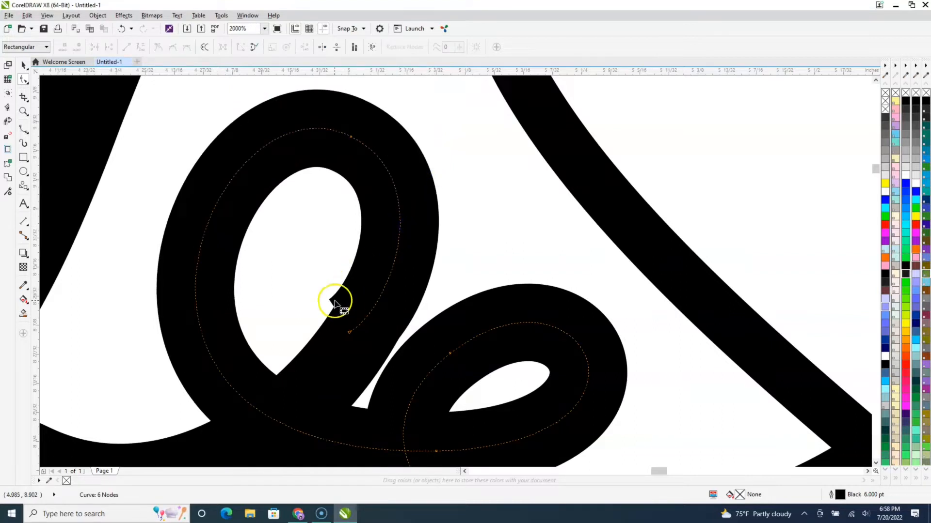
drag(349, 334, 340, 362)
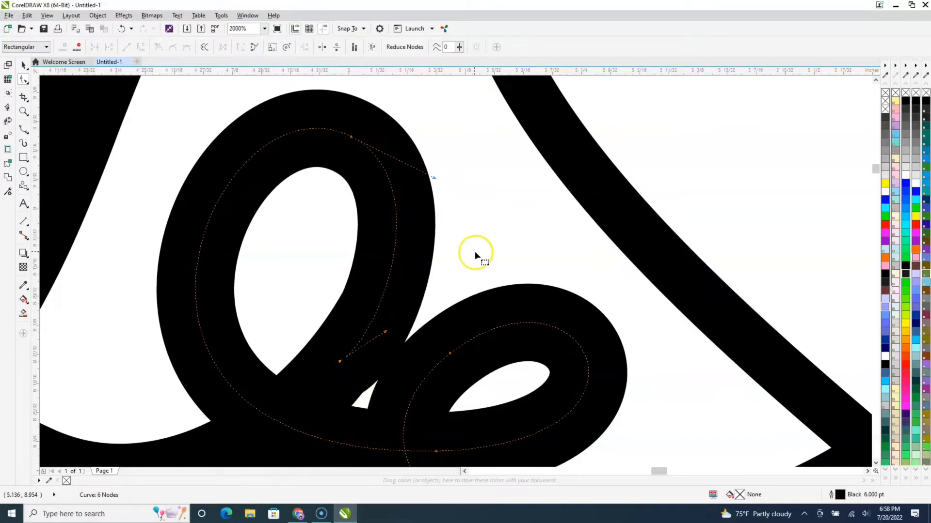
click(23, 64)
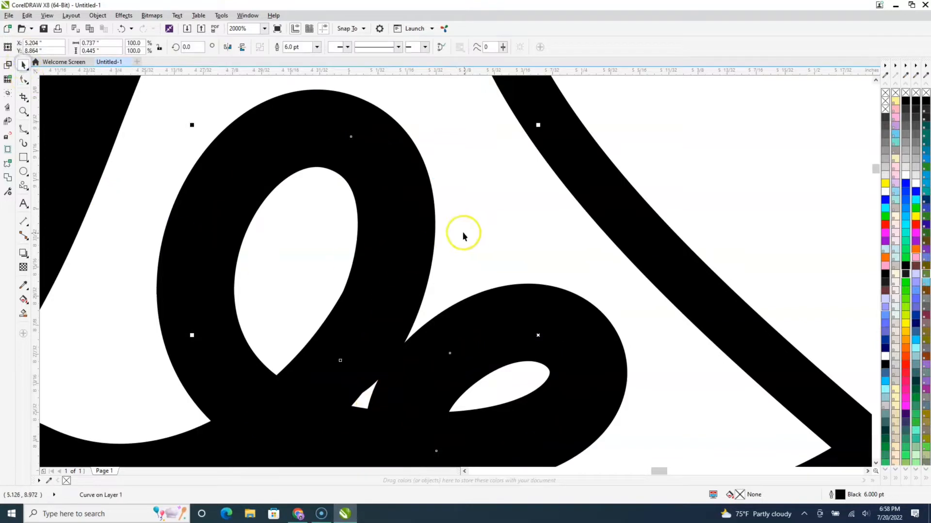
Step: Set the heart's outline width to 6.0 pt to match the curl
scroll(461, 237, down, 4)
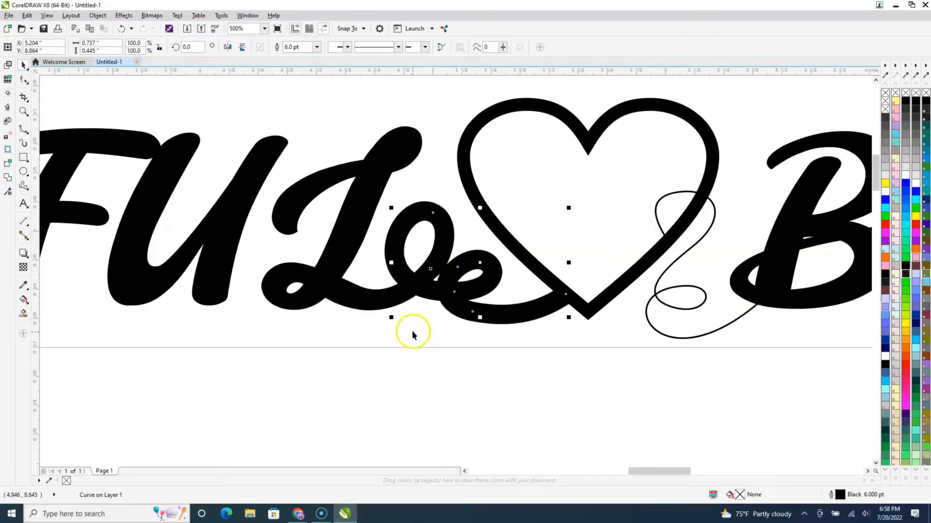
click(550, 281)
click(538, 271)
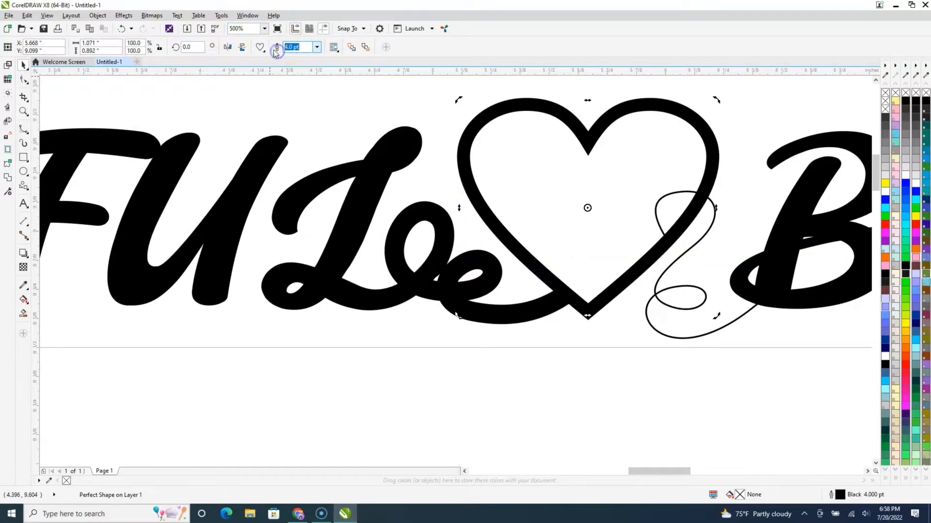
text(6)
key(Return)
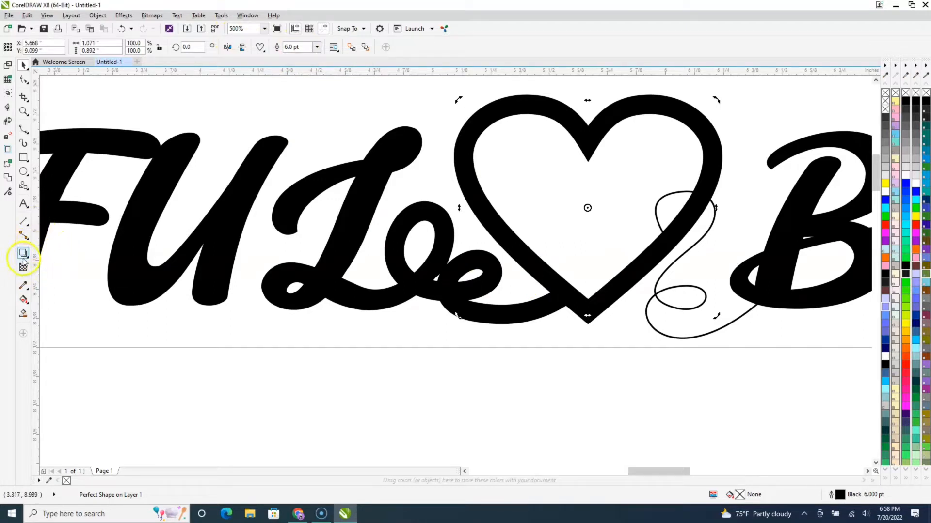
Step: Apply a contour to the heart that adds a smaller parallel heart inside it with a thin gap between the outlines
click(23, 259)
click(63, 265)
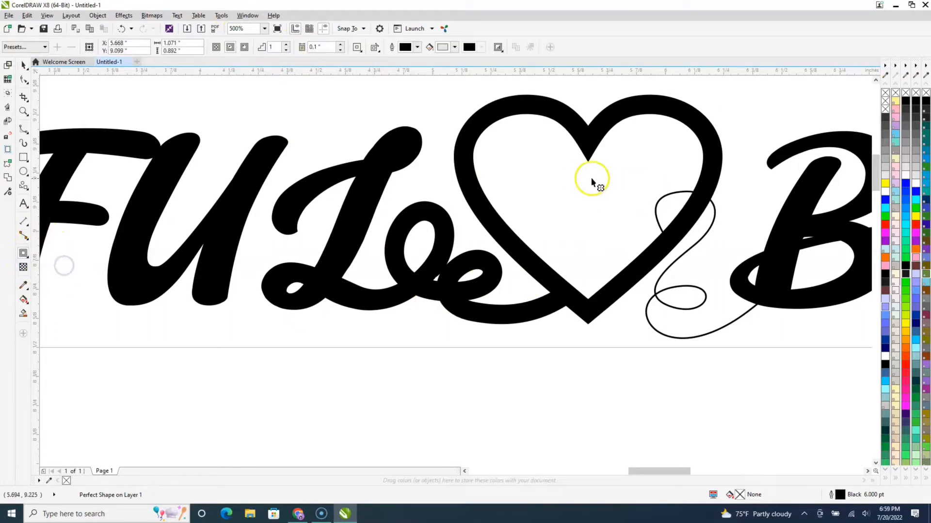
drag(586, 162, 587, 122)
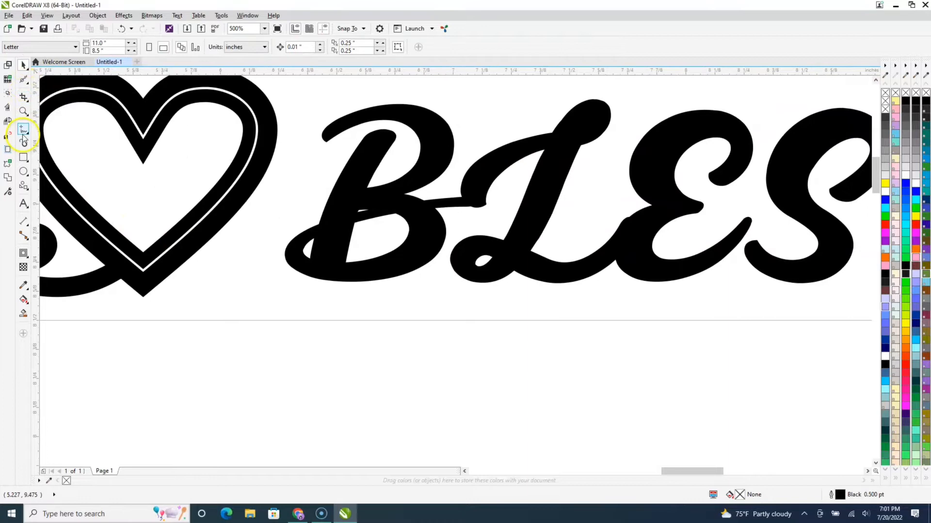
Step: Try a freehand curl with one large loop from the heart's tip to BLESSED's B, and delete it
click(24, 131)
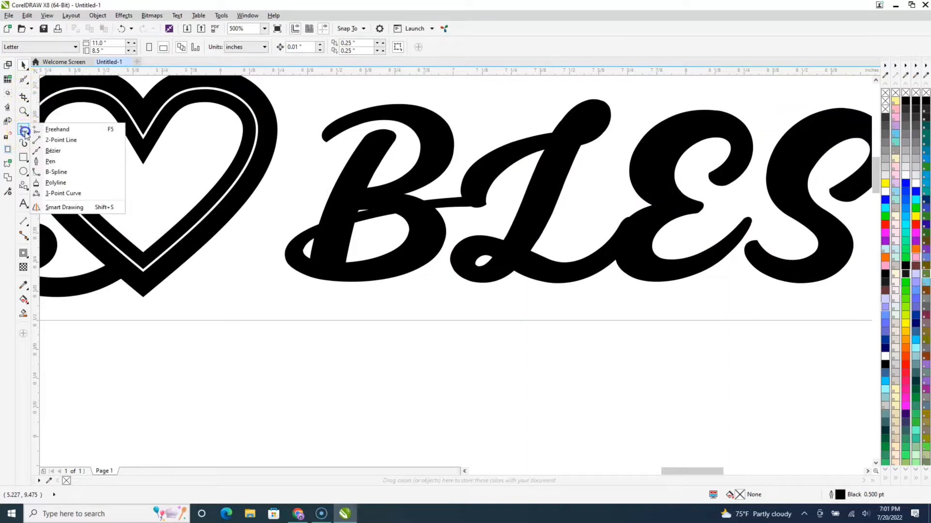
click(54, 130)
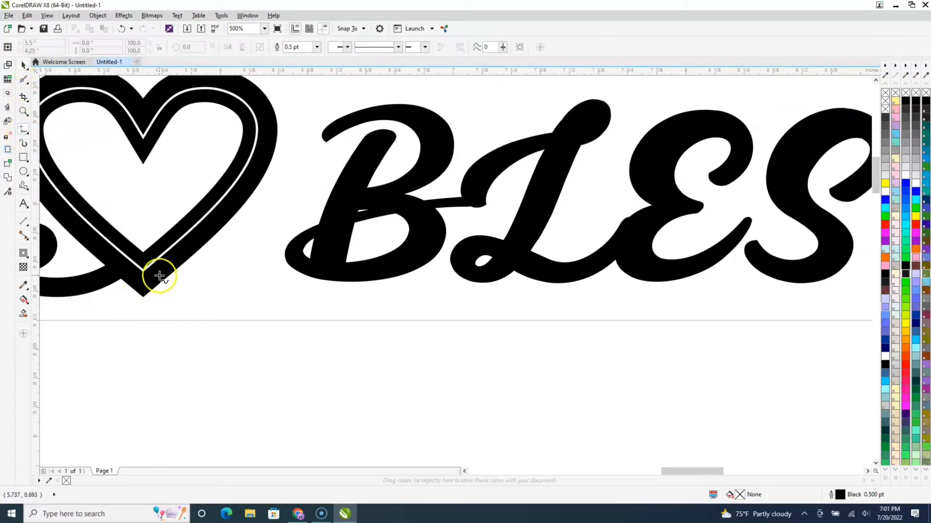
drag(159, 276, 164, 285)
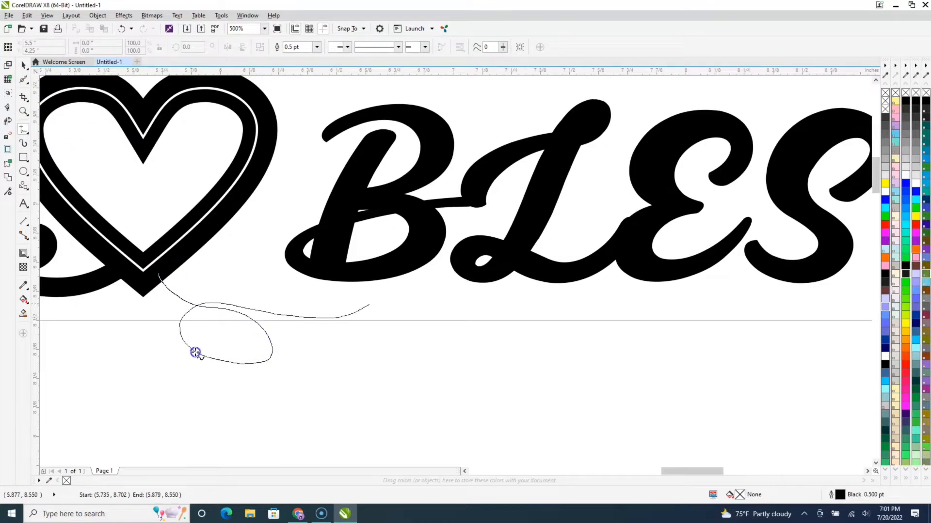
drag(195, 352, 195, 353)
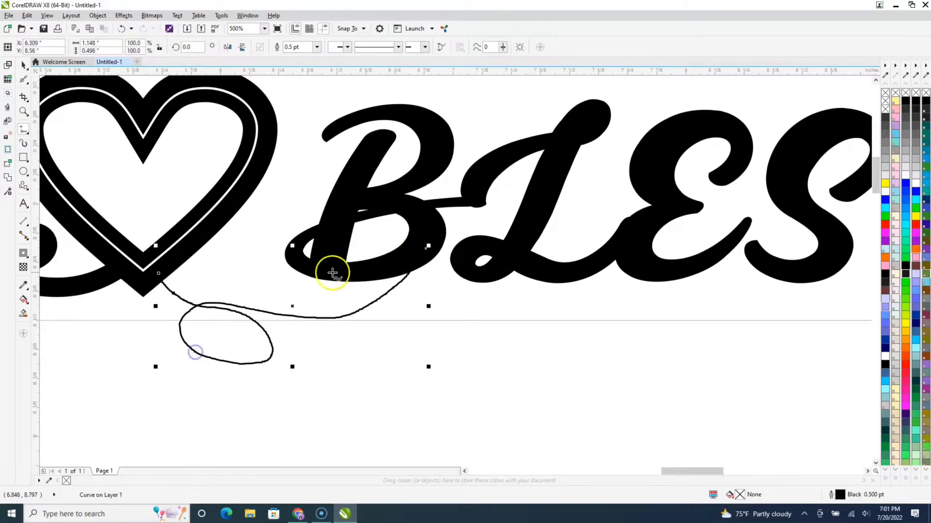
key(Delete)
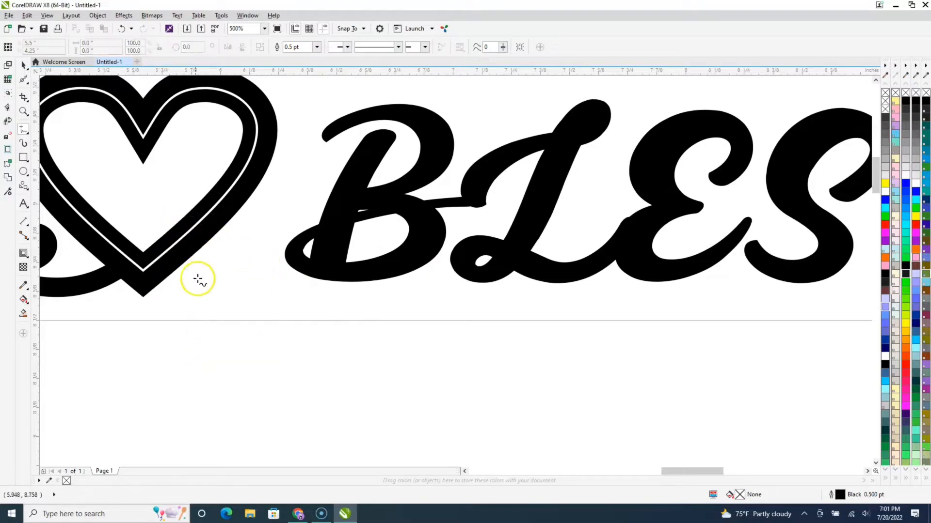
Step: Draw a freehand two-loop curl about 1.14 in wide and 0.40 in high from the heart's tip to BLESSED's B, and smooth it
drag(155, 277, 171, 288)
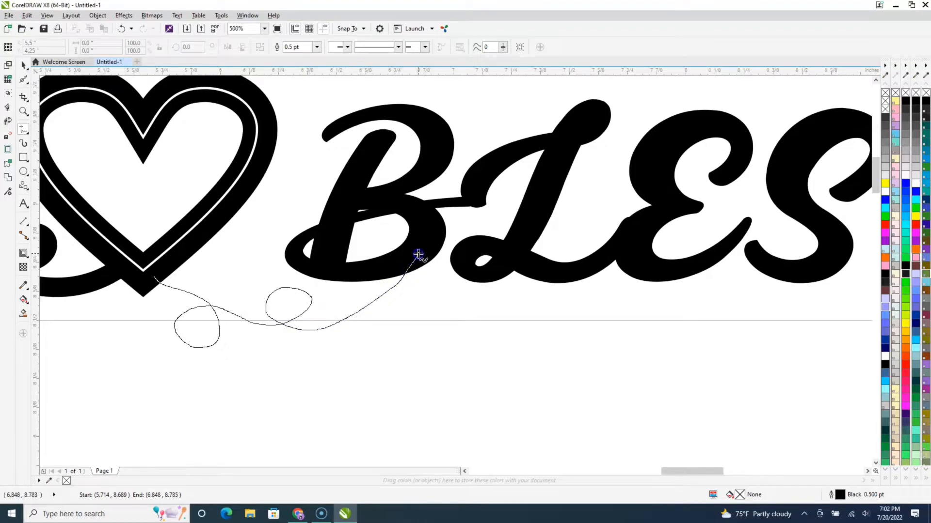
drag(418, 254, 418, 252)
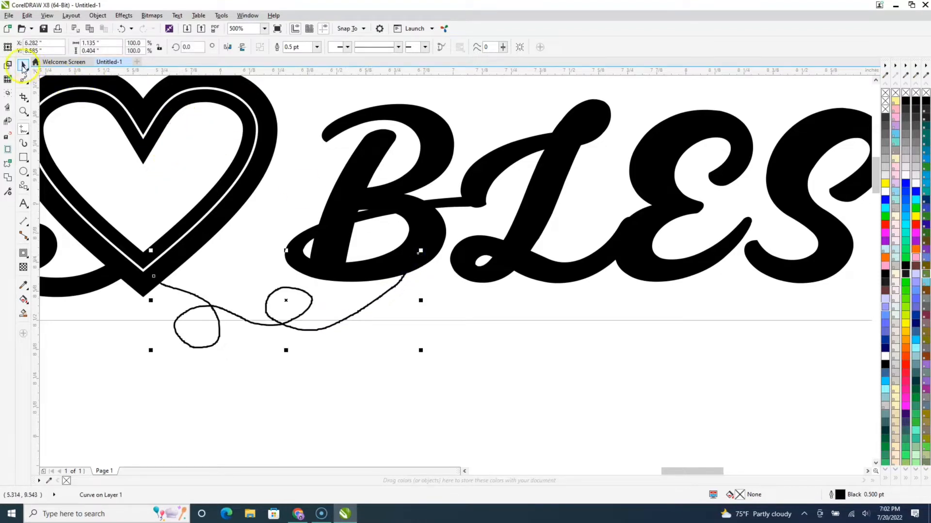
click(23, 79)
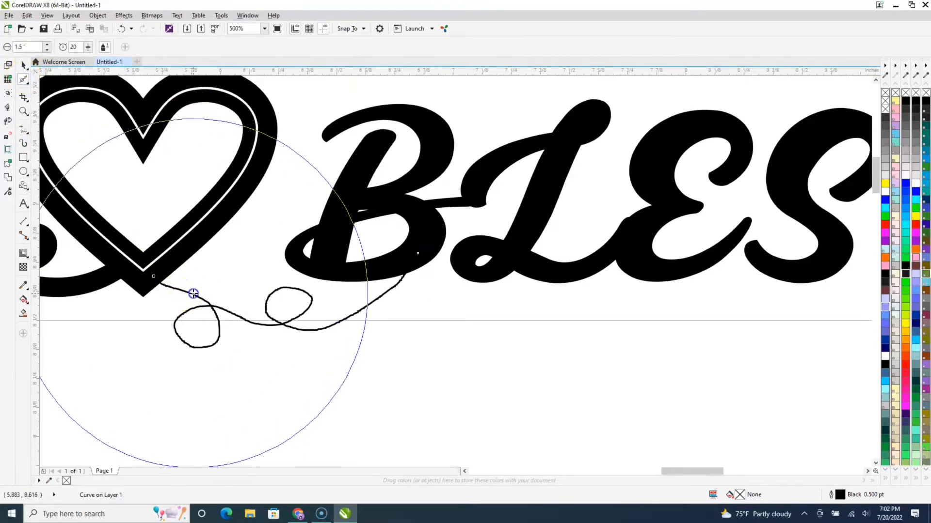
mouse_move(193, 293)
mouse_down()
mouse_move(220, 314)
mouse_move(297, 315)
mouse_up()
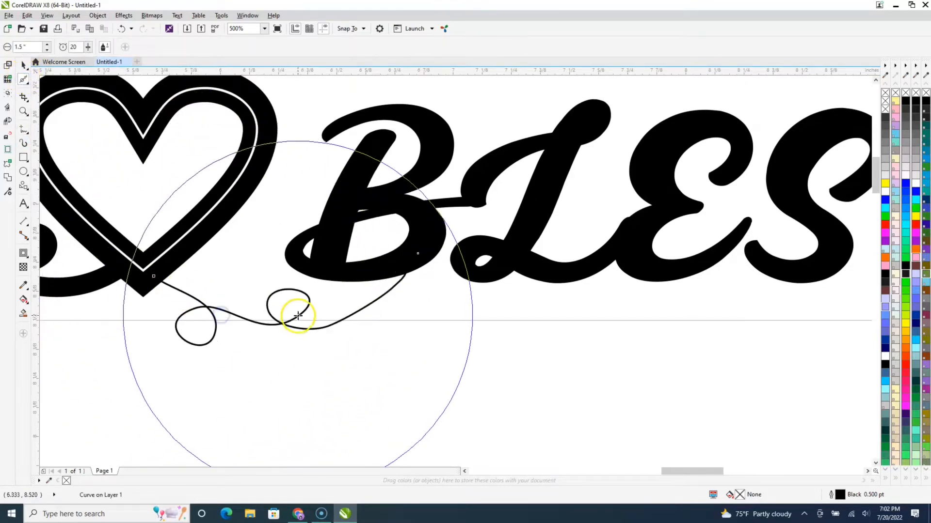
click(345, 318)
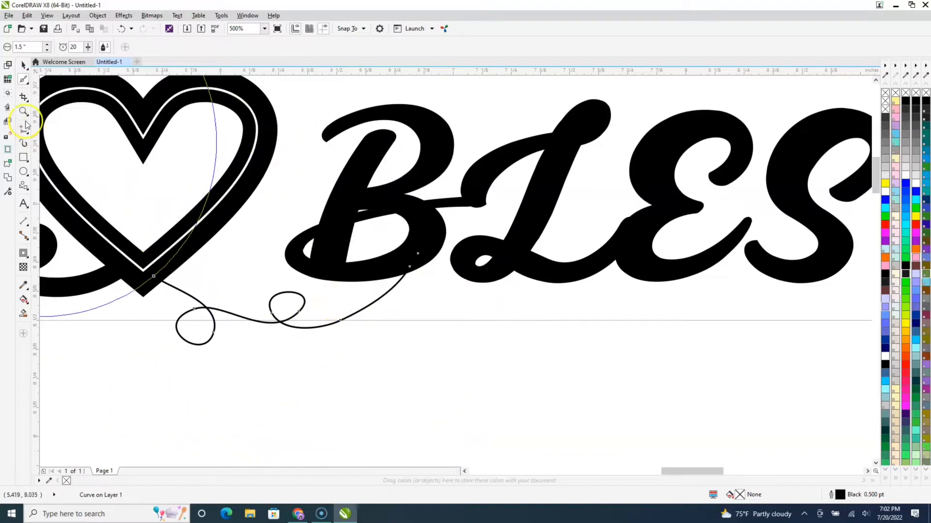
Step: Set the outline width of the two-loop curl between the heart and BLESSED to 6.0 pt
click(23, 65)
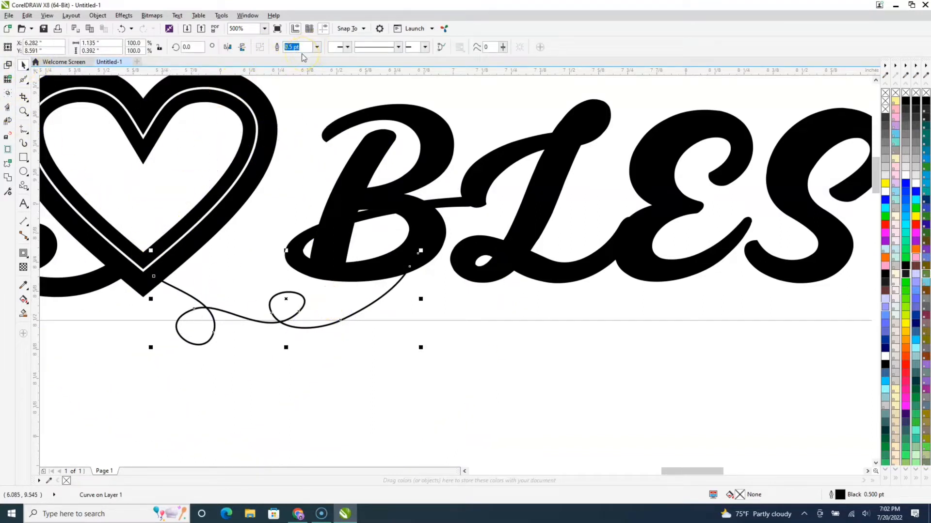
click(297, 307)
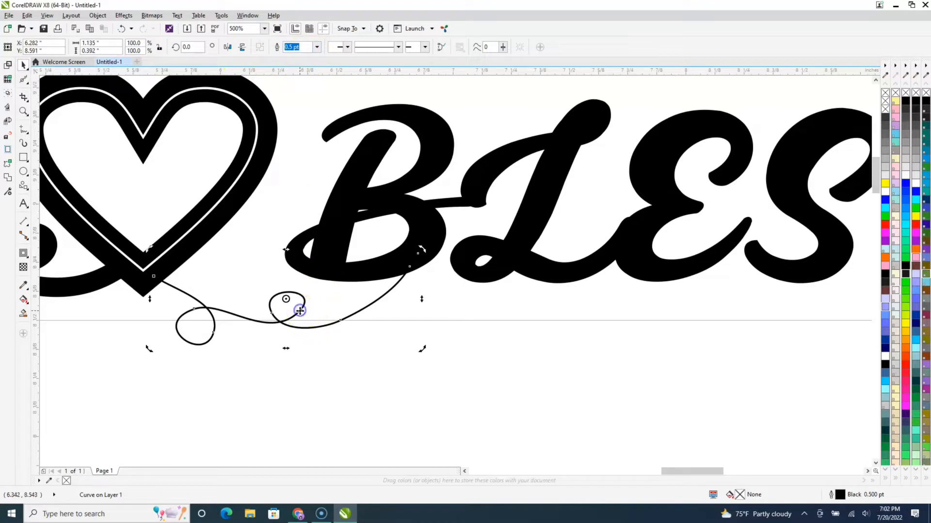
click(309, 46)
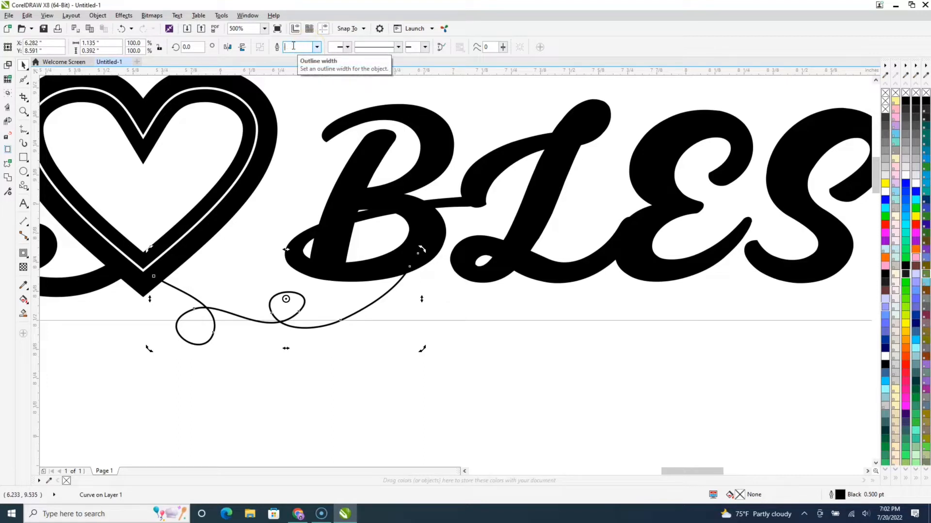
key(Return)
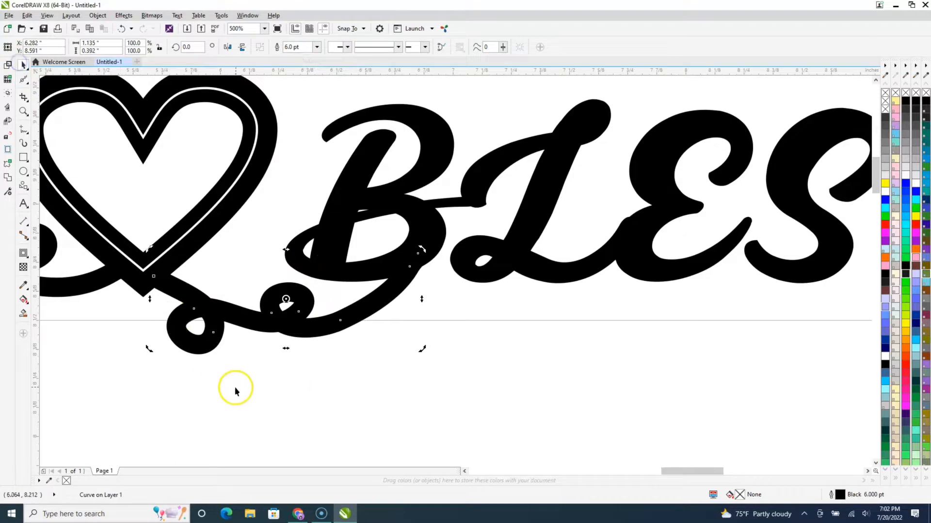
scroll(235, 387, down, 3)
click(256, 415)
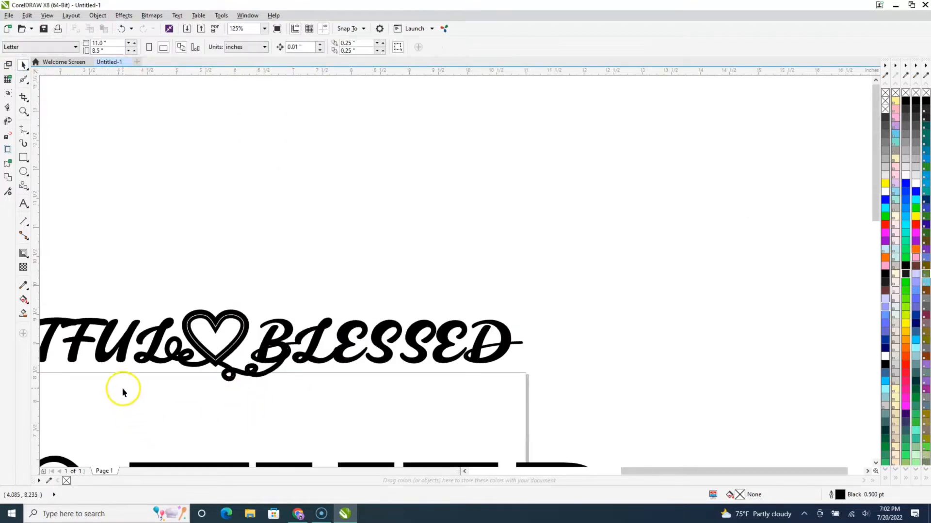
Step: Merge the heart and its inner contour into a single thick heart shape, and delete the leftover piece
scroll(142, 390, up, 2)
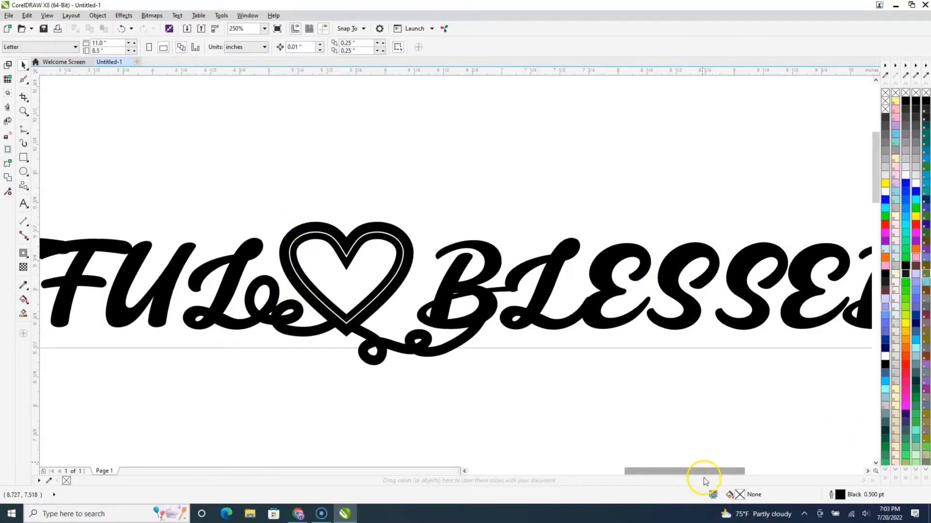
mouse_move(699, 473)
mouse_down()
mouse_move(665, 478)
mouse_move(685, 477)
mouse_up()
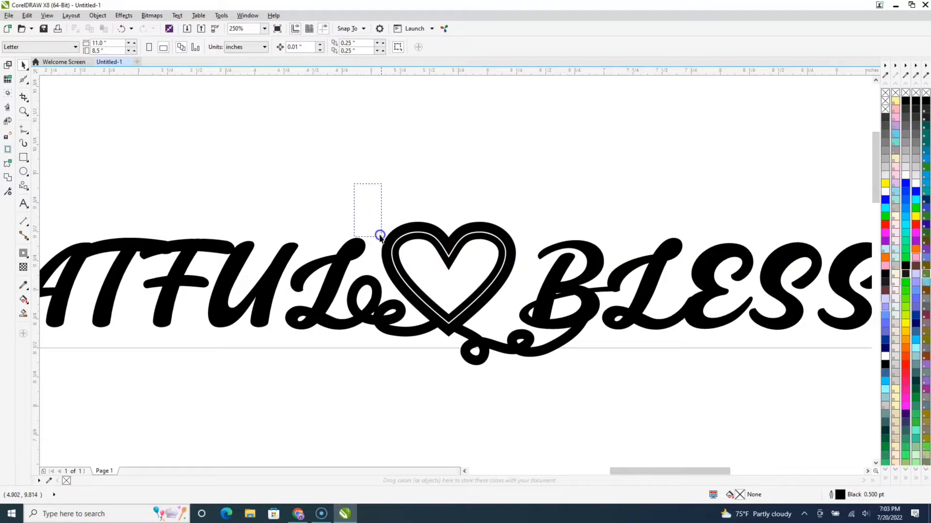
drag(380, 236, 527, 345)
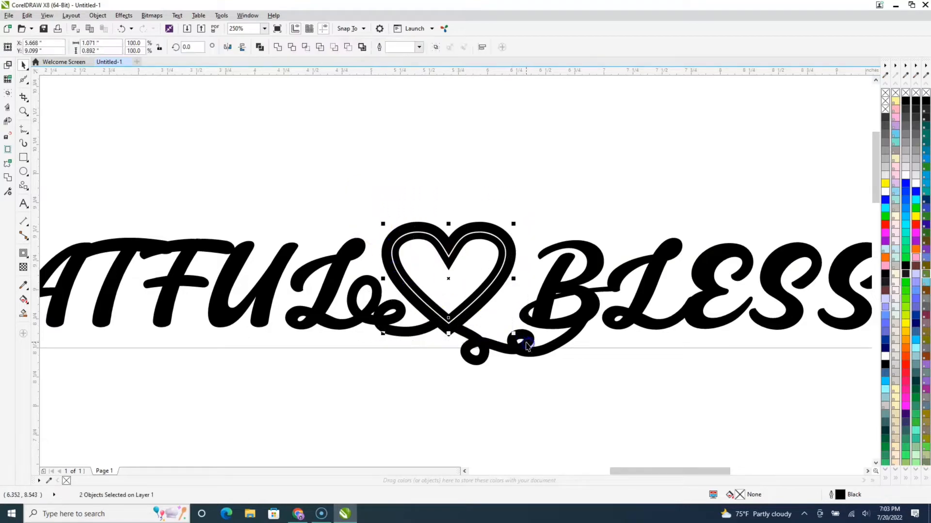
click(292, 48)
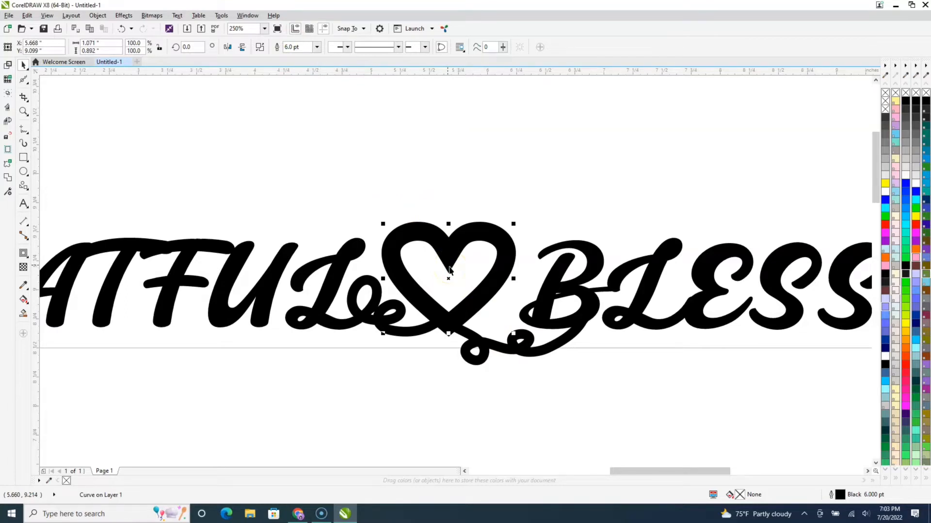
drag(450, 270, 566, 182)
key(Delete)
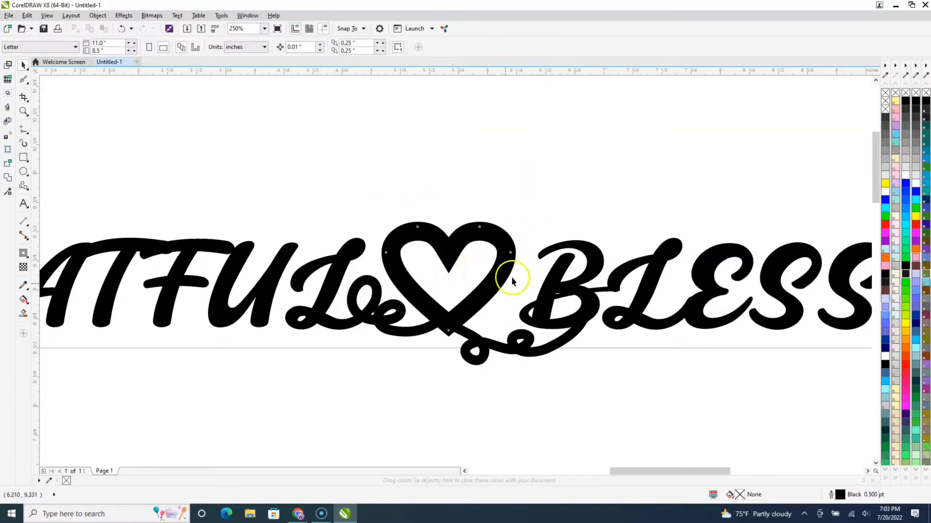
scroll(448, 257, up, 4)
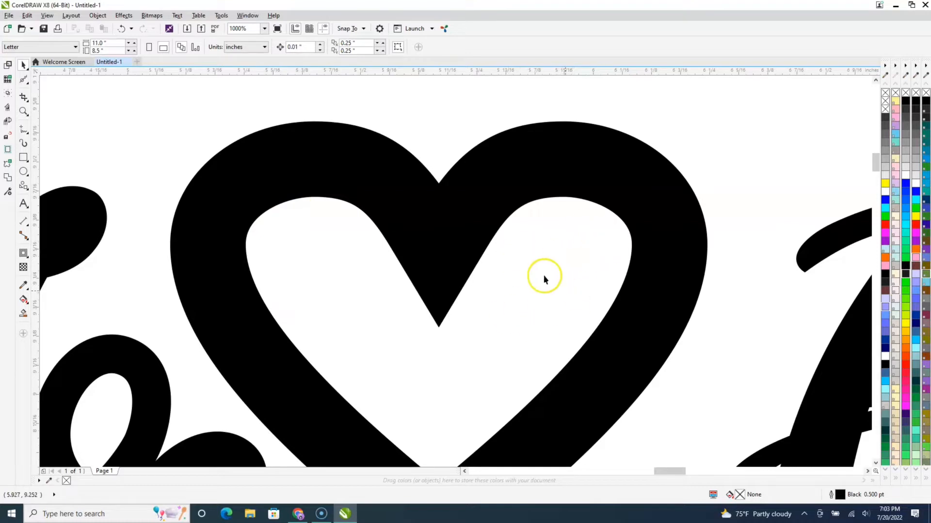
scroll(551, 272, down, 4)
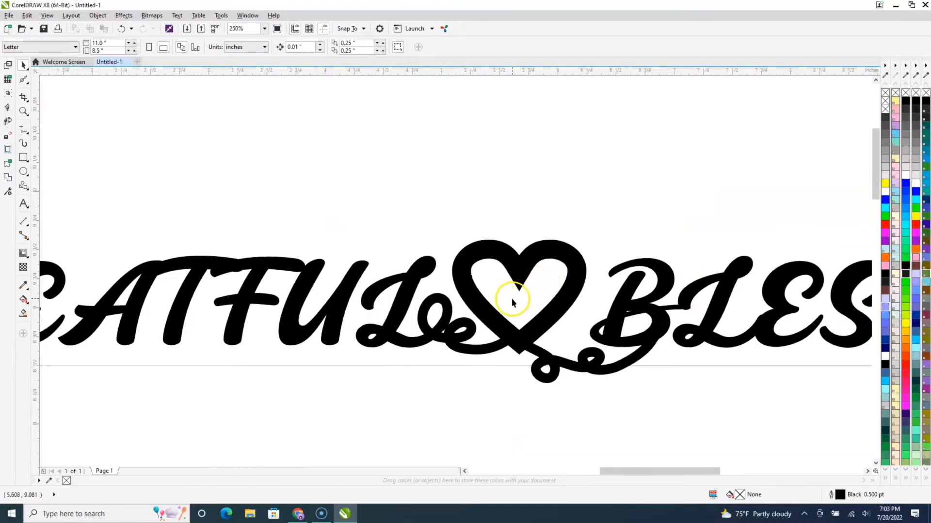
Step: Try moving the thick heart up, away from the curls, and undo the move
click(515, 267)
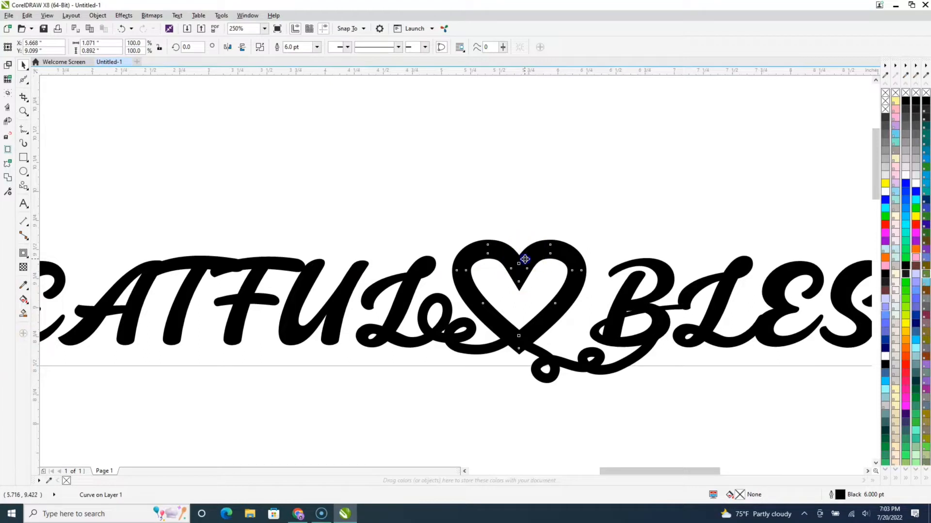
drag(516, 265, 519, 221)
click(83, 51)
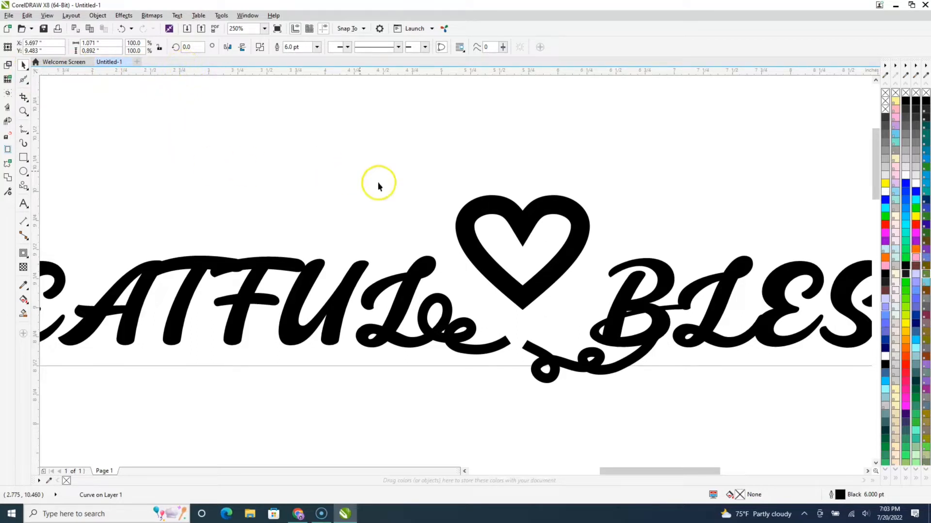
click(121, 29)
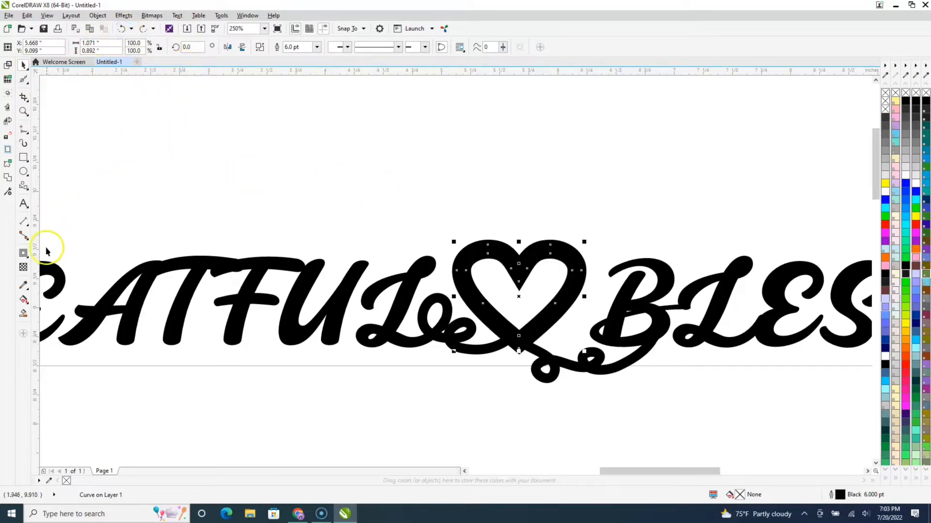
Step: Try a one-step outward contour of about 0.115 in on the thick heart, and undo it
click(24, 254)
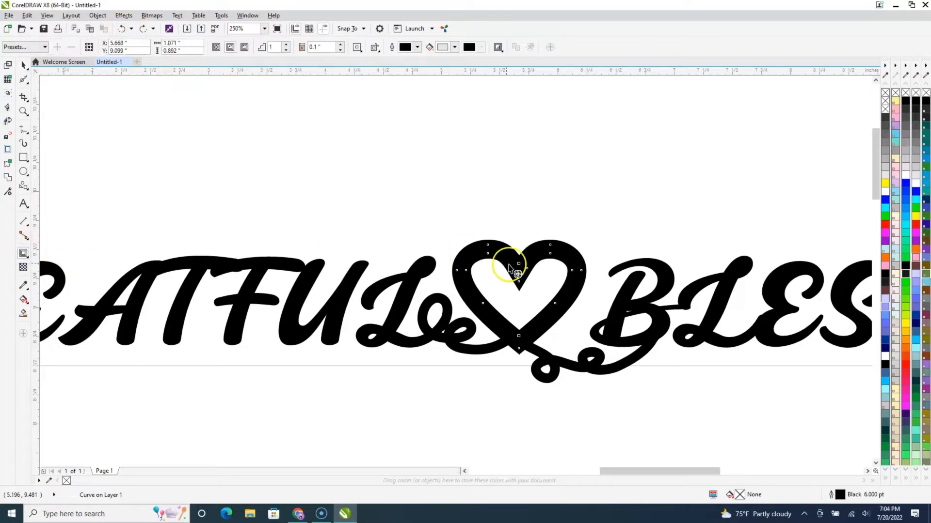
mouse_move(518, 246)
mouse_down()
mouse_move(518, 294)
mouse_move(519, 230)
mouse_up()
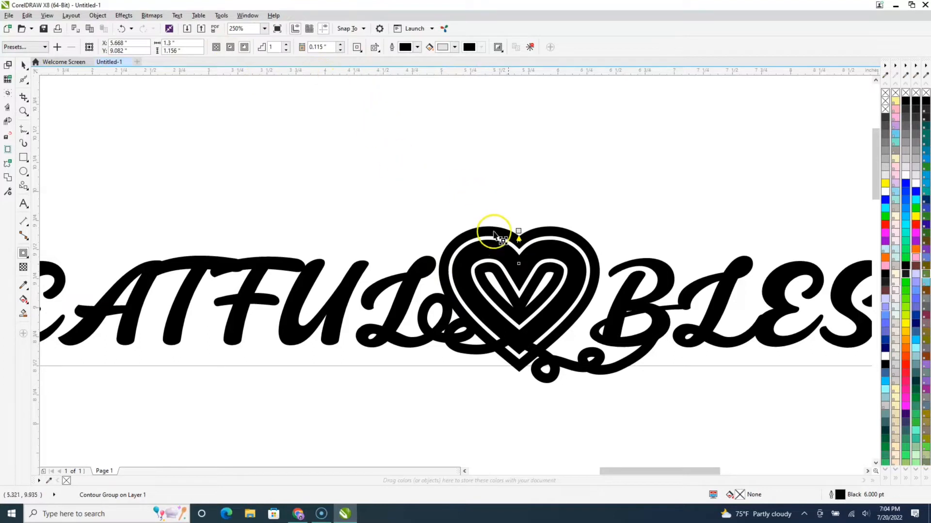
click(122, 28)
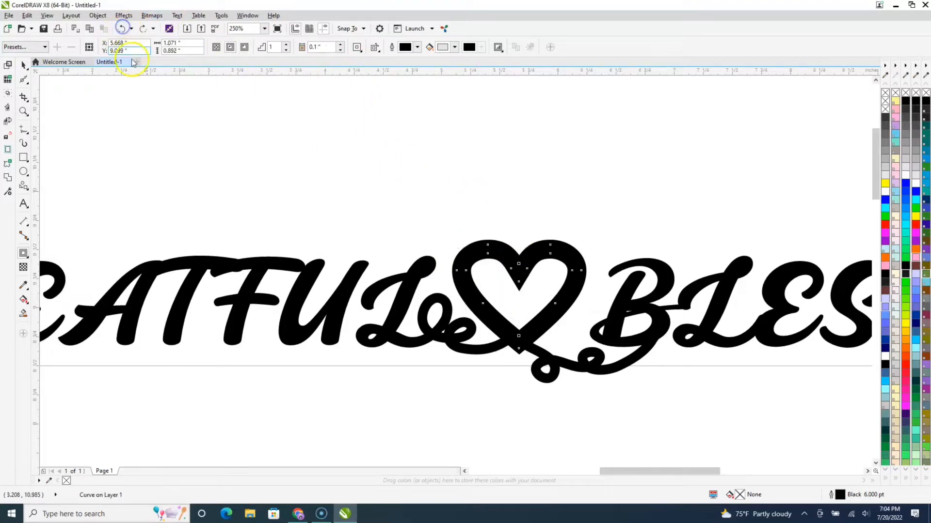
Step: Apply a one-step outward contour of about 0.073 in to the thick heart, and break the contour group apart
drag(519, 249, 520, 236)
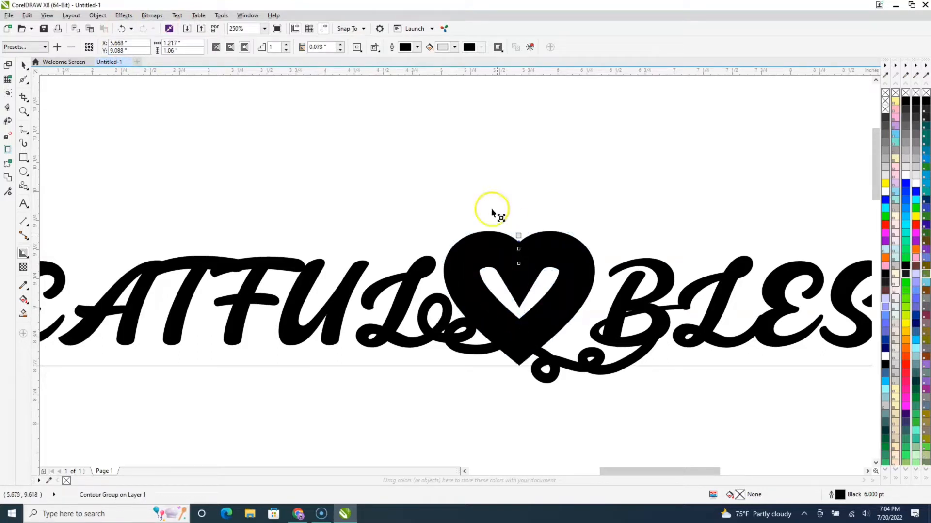
click(24, 65)
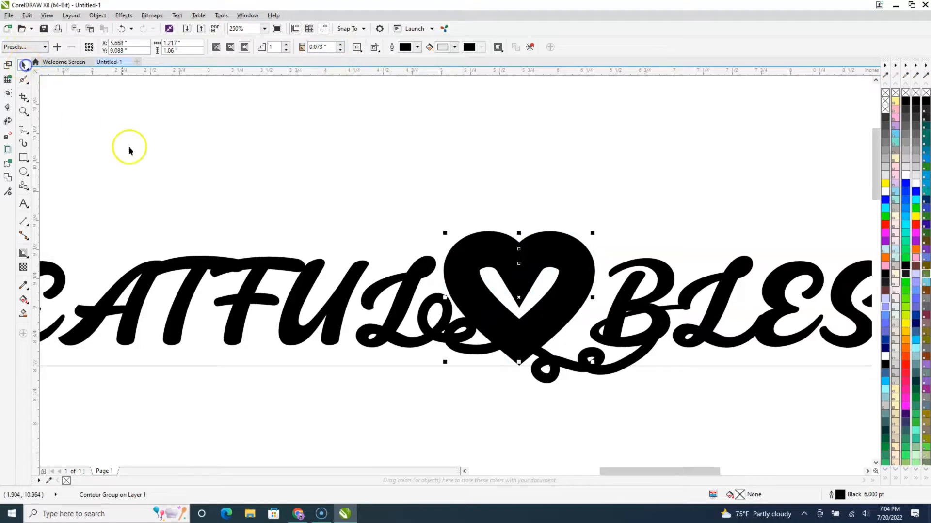
click(510, 289)
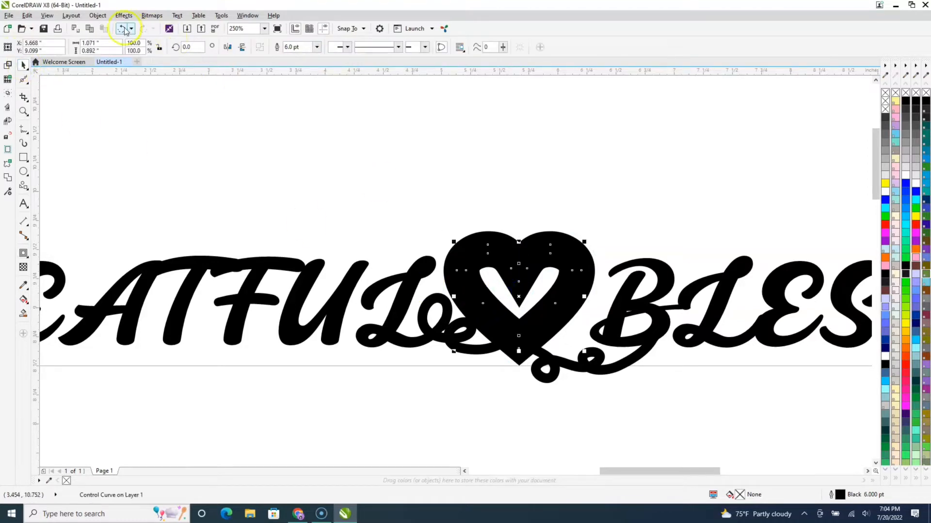
click(97, 15)
mouse_move(121, 176)
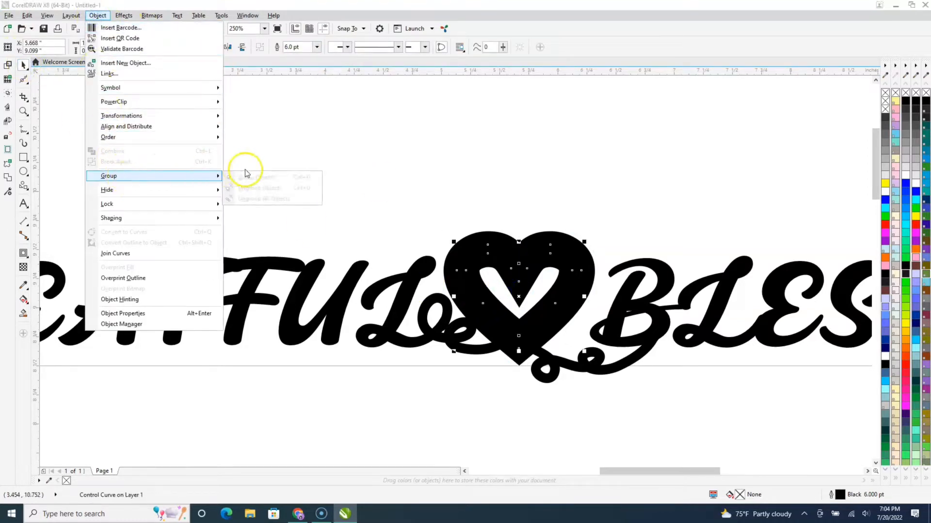
click(365, 140)
click(496, 234)
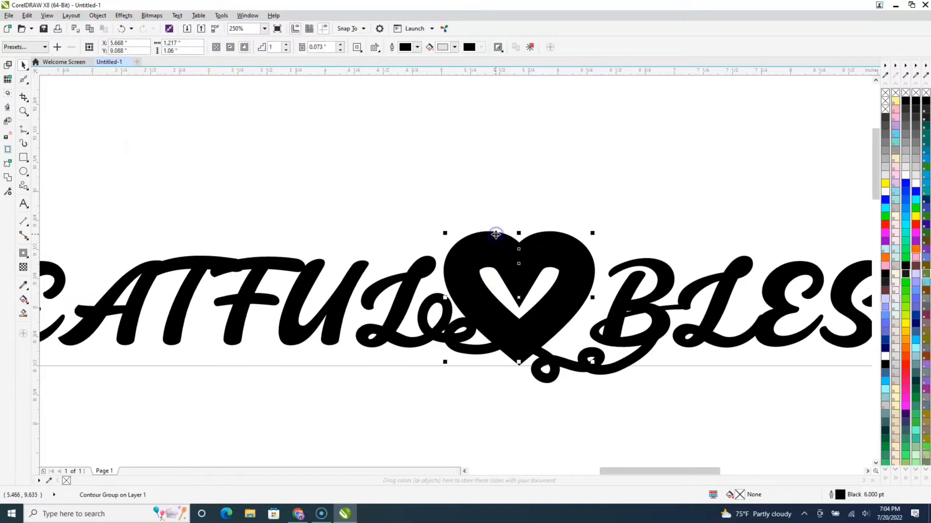
click(98, 15)
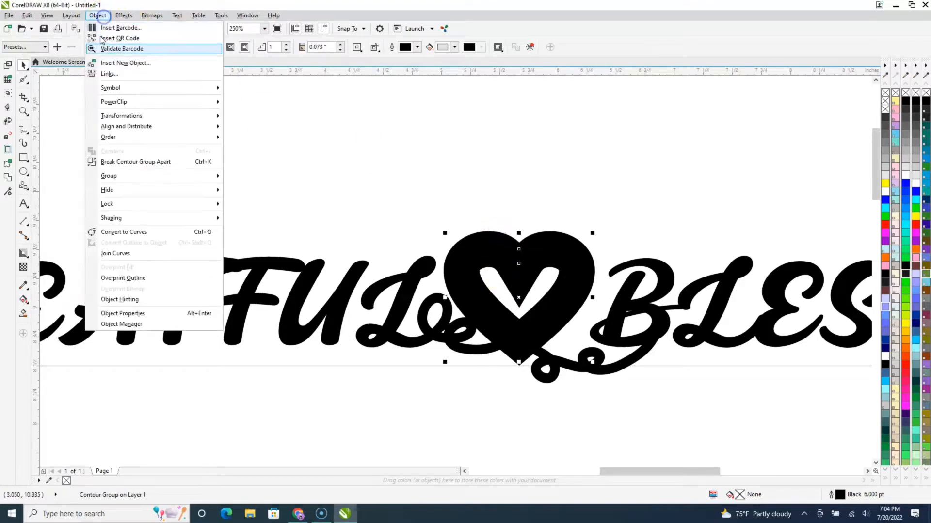
click(142, 161)
click(639, 219)
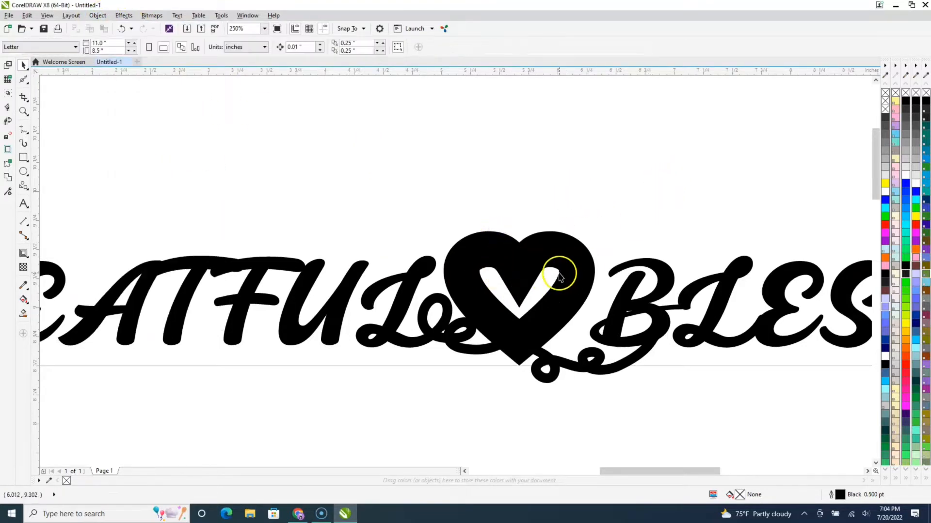
Step: Move the thick heart out of the text line and place the separated double-outline heart between the words, its tip on the two curls
click(559, 275)
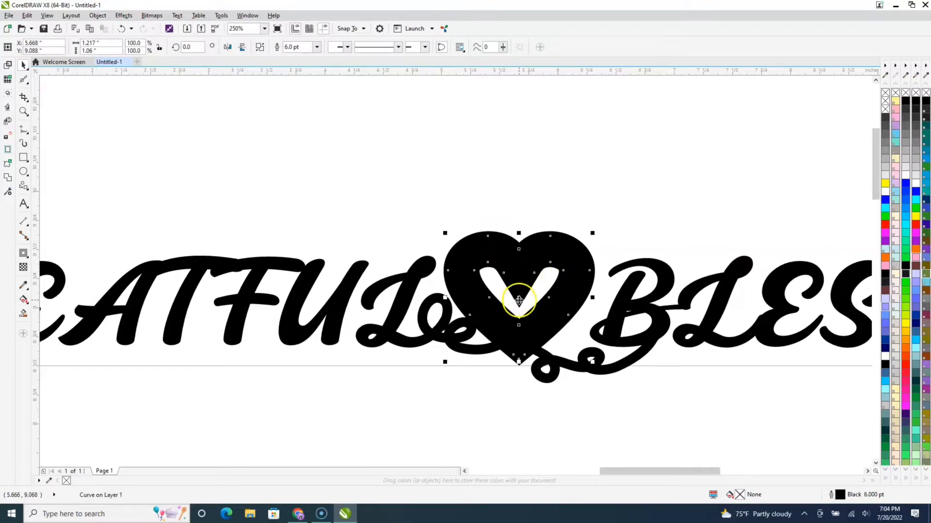
drag(518, 299, 549, 167)
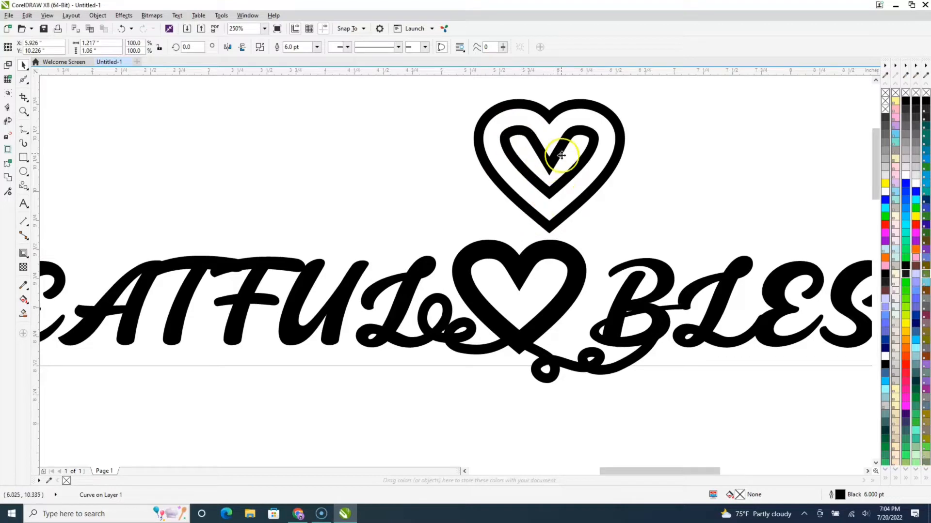
click(525, 268)
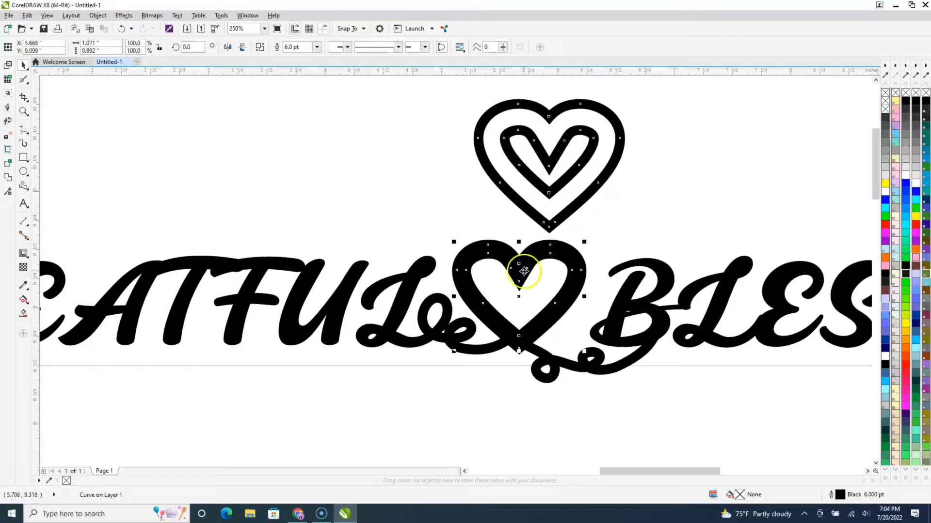
drag(524, 271, 334, 113)
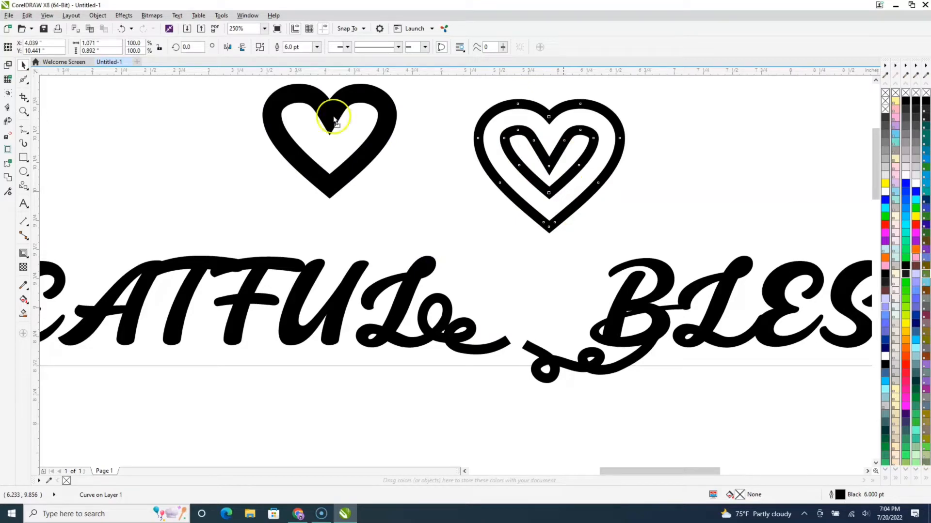
drag(551, 182, 528, 313)
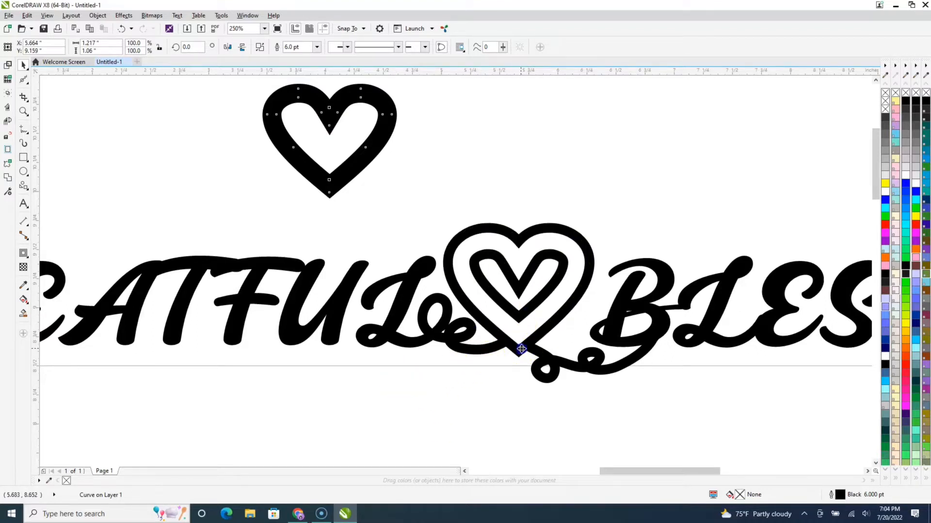
drag(521, 349, 522, 351)
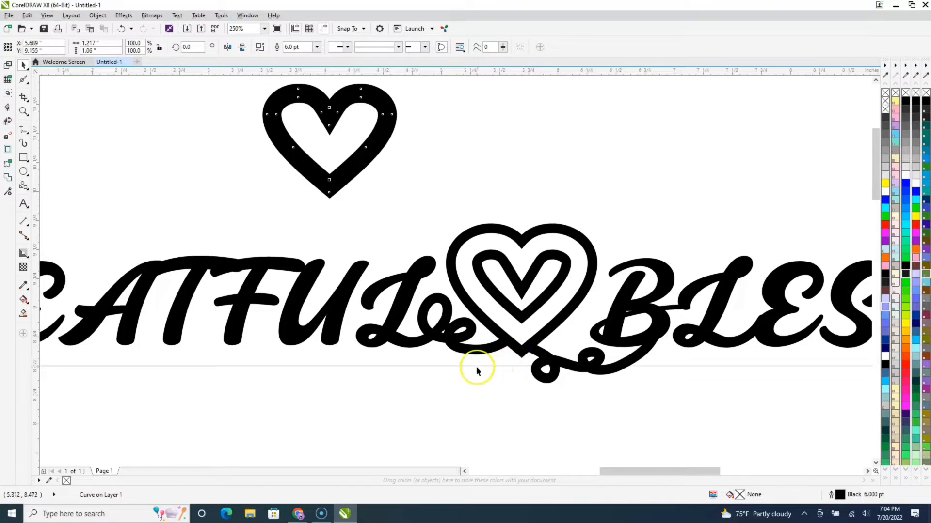
Step: Delete the leftover thick heart above GREATFUL
scroll(428, 345, down, 4)
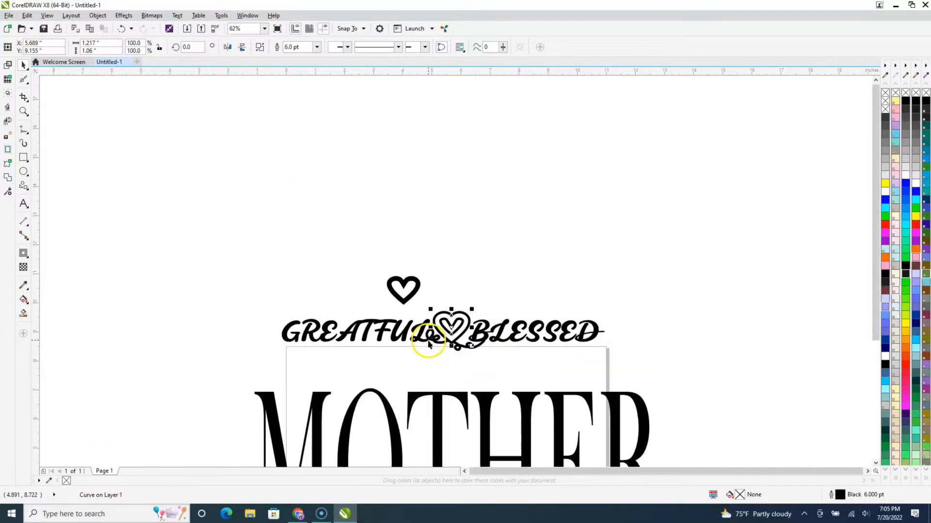
click(403, 301)
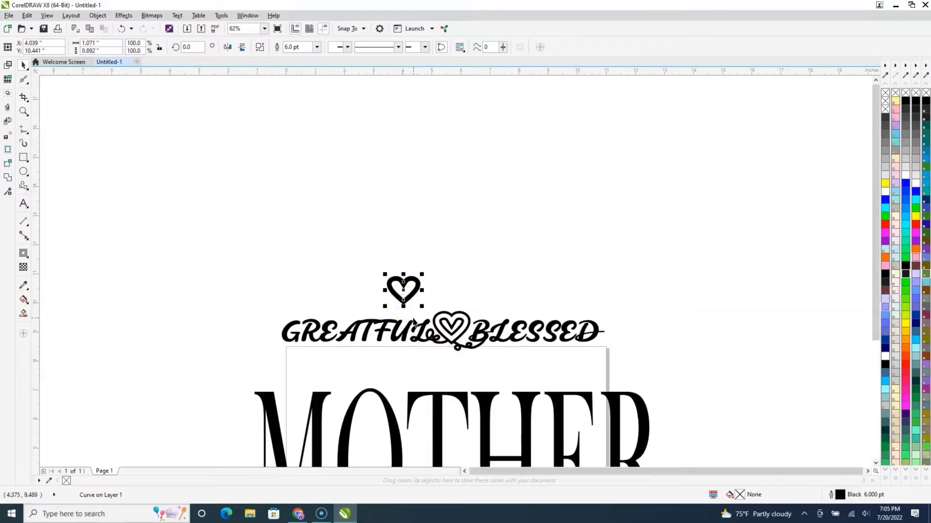
key(Delete)
Step: Trim the double-outline heart against the connecting curl at the end of GREATFUL
scroll(389, 366, up, 2)
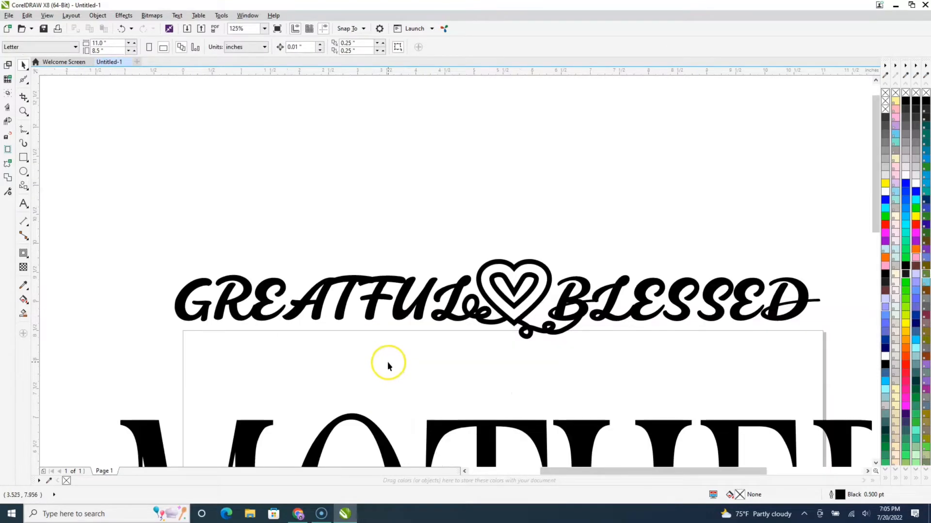
mouse_move(148, 242)
mouse_down()
mouse_move(239, 326)
mouse_move(676, 378)
mouse_move(879, 375)
mouse_move(745, 373)
mouse_move(808, 374)
mouse_up()
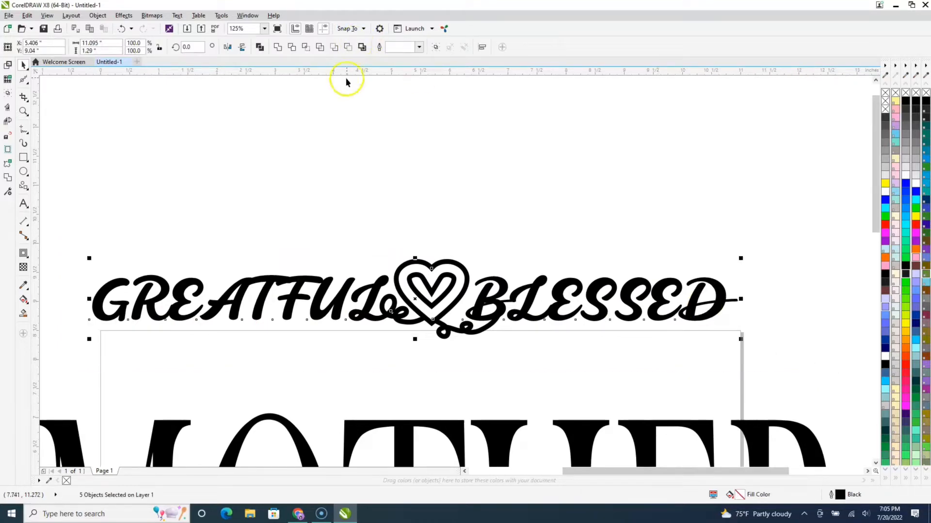
click(462, 239)
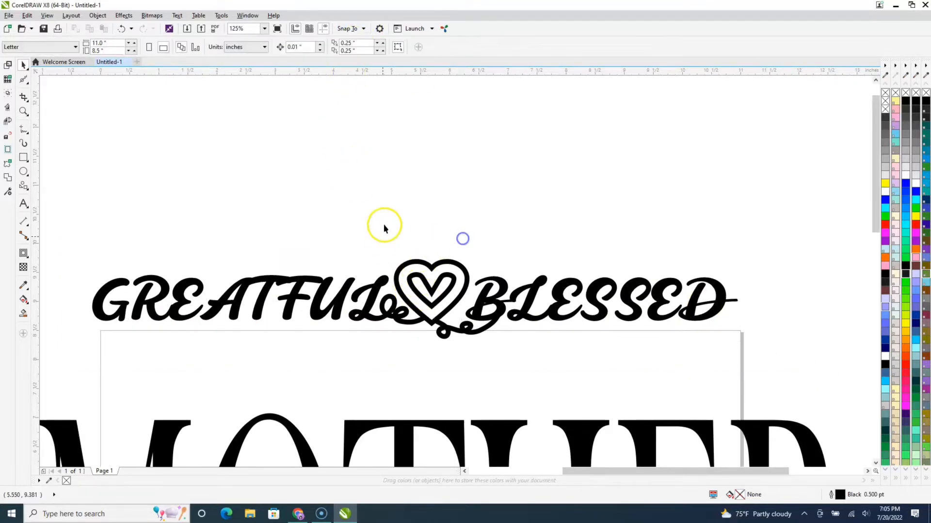
click(434, 290)
click(399, 202)
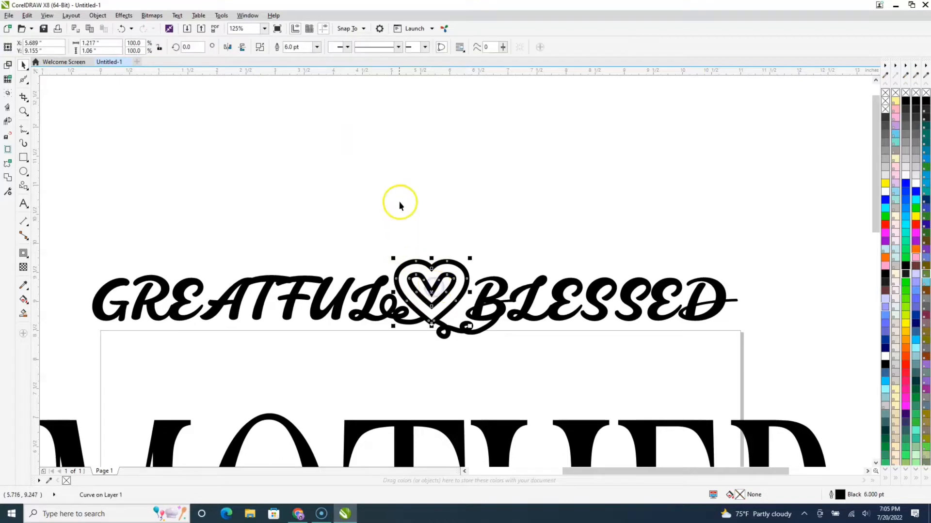
click(358, 174)
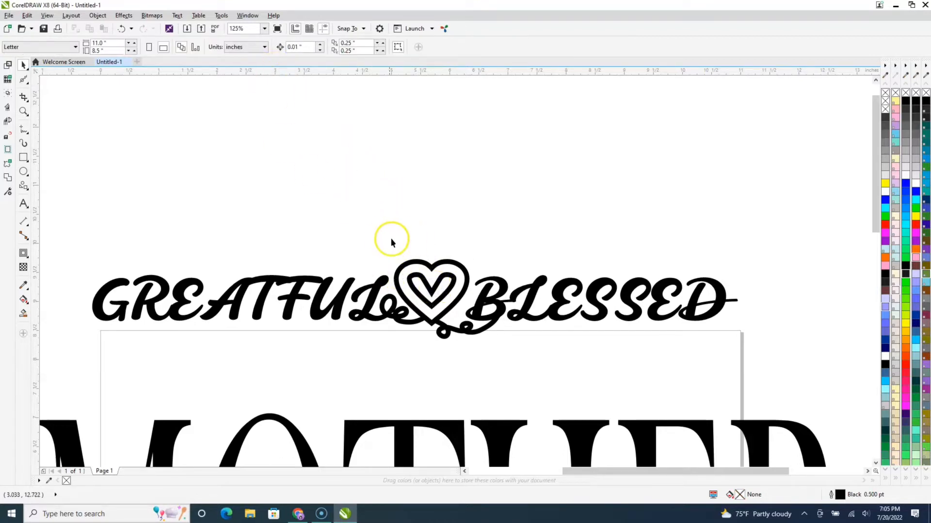
drag(402, 304, 479, 344)
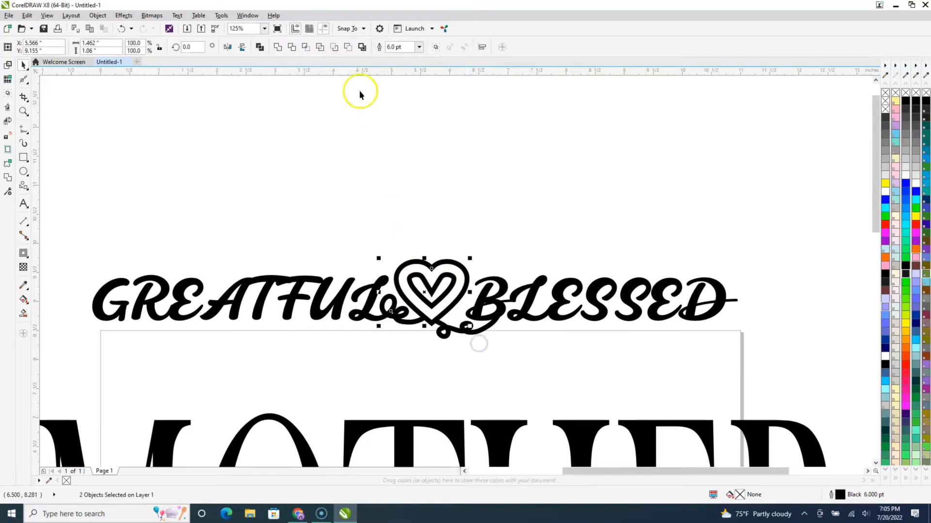
click(293, 47)
Step: Try shifting the trimmed heart to different positions against the two curls, and undo the latest moves
click(454, 222)
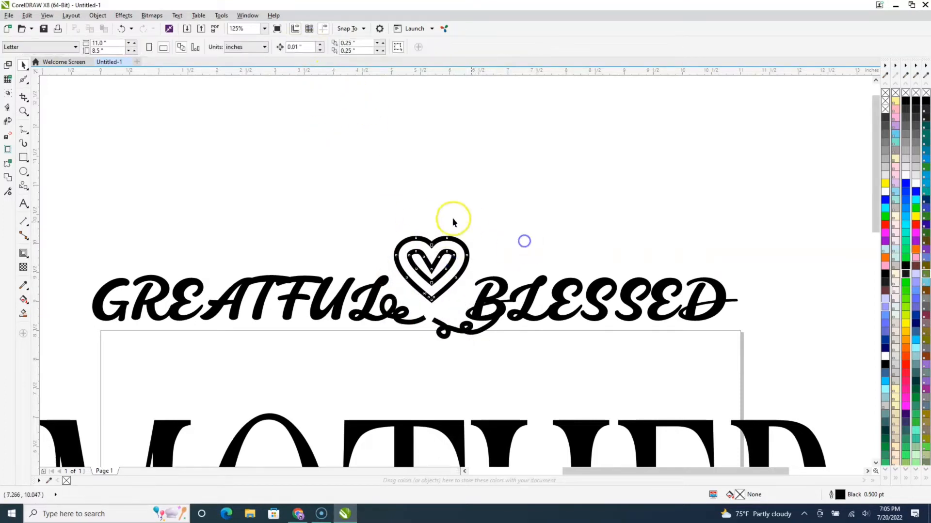
click(121, 29)
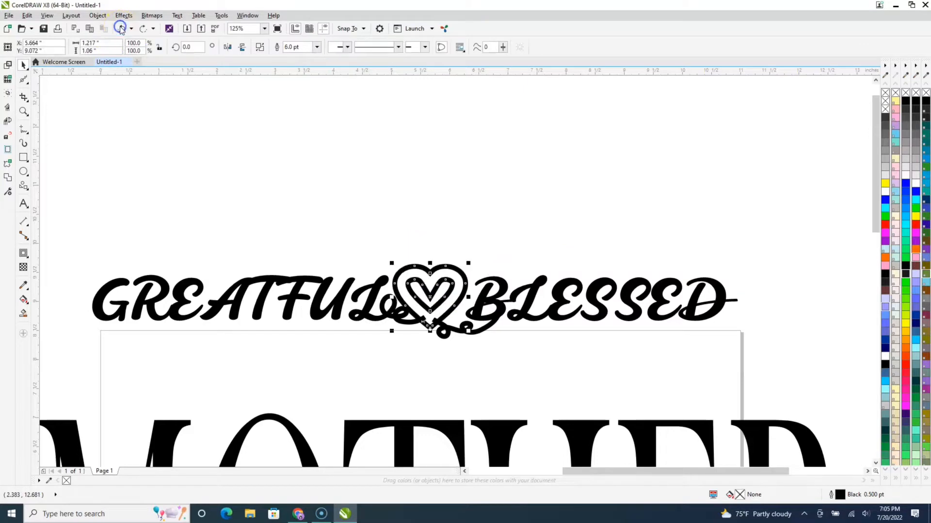
scroll(429, 315, up, 4)
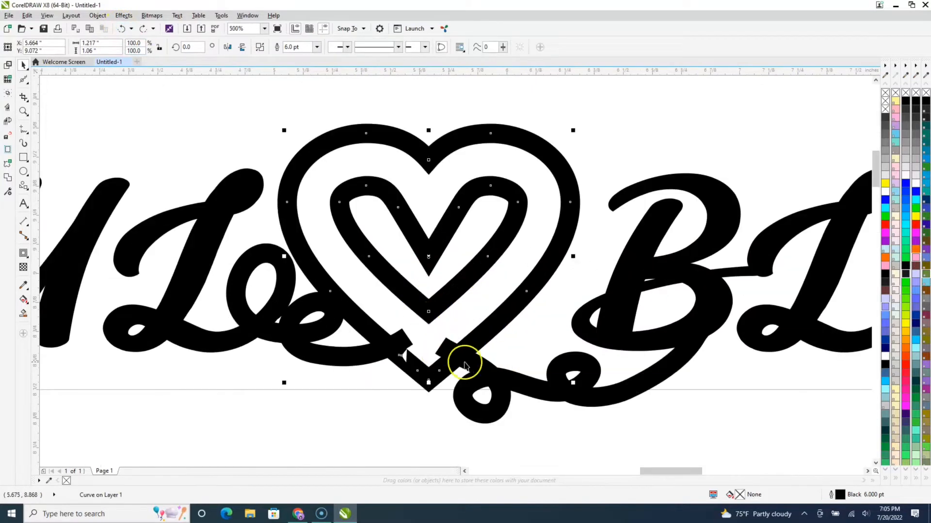
drag(446, 301, 450, 282)
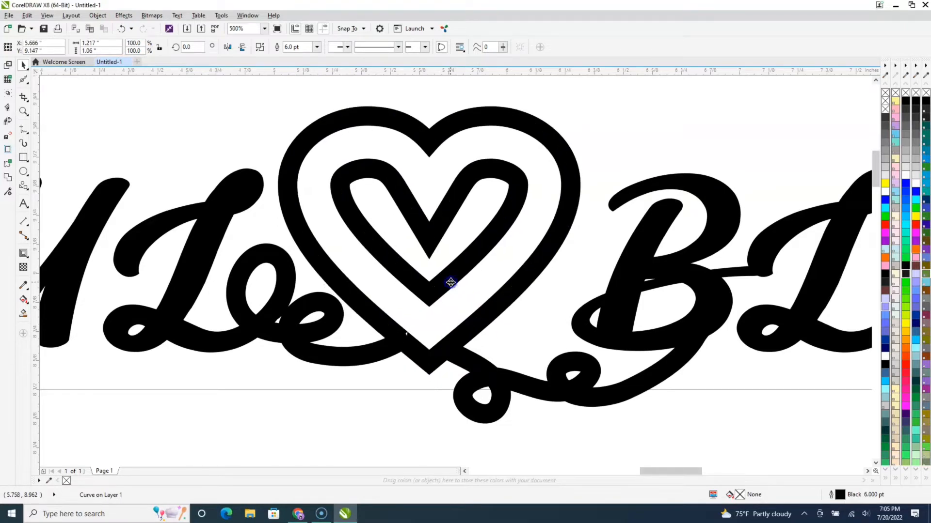
click(398, 403)
drag(417, 342, 471, 304)
click(125, 28)
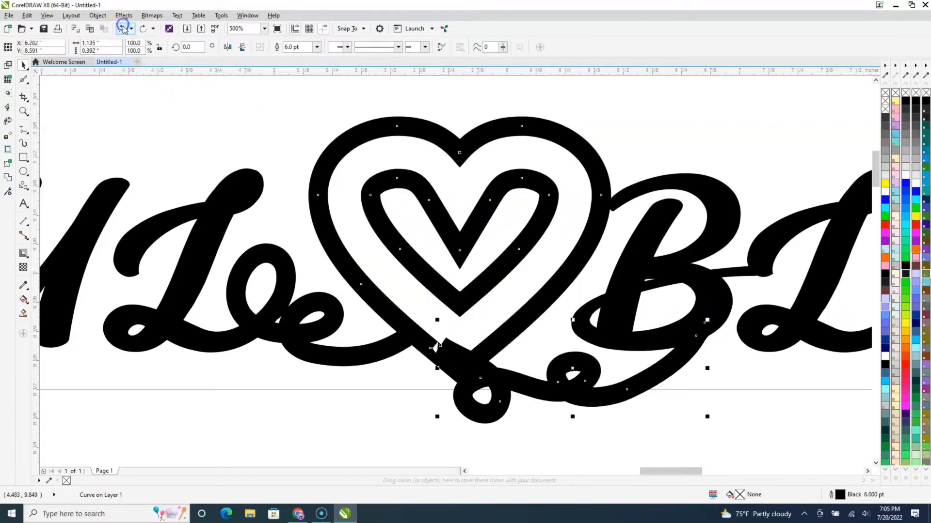
click(124, 28)
Step: Undo the remaining shifts of the heart, and move it up clear of the GREATFUL BLESSED text line
click(363, 401)
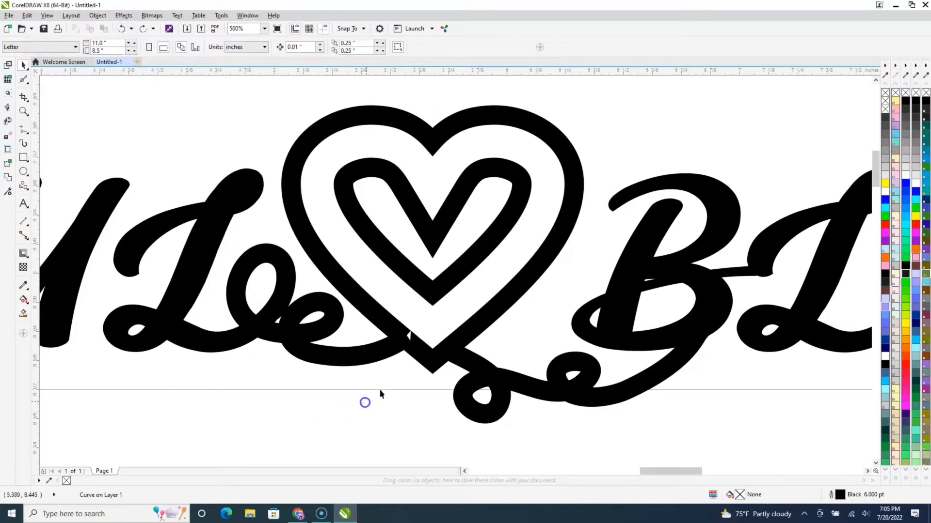
scroll(412, 337, up, 5)
click(444, 353)
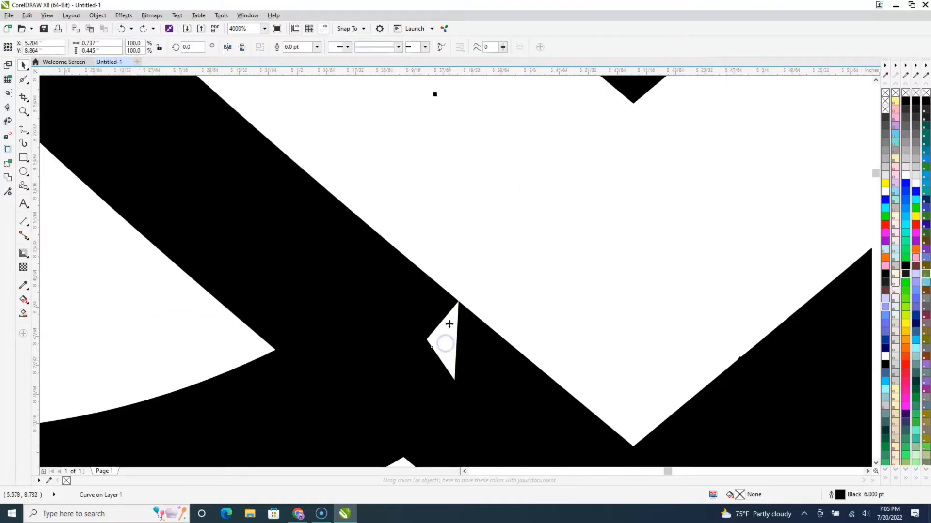
click(121, 28)
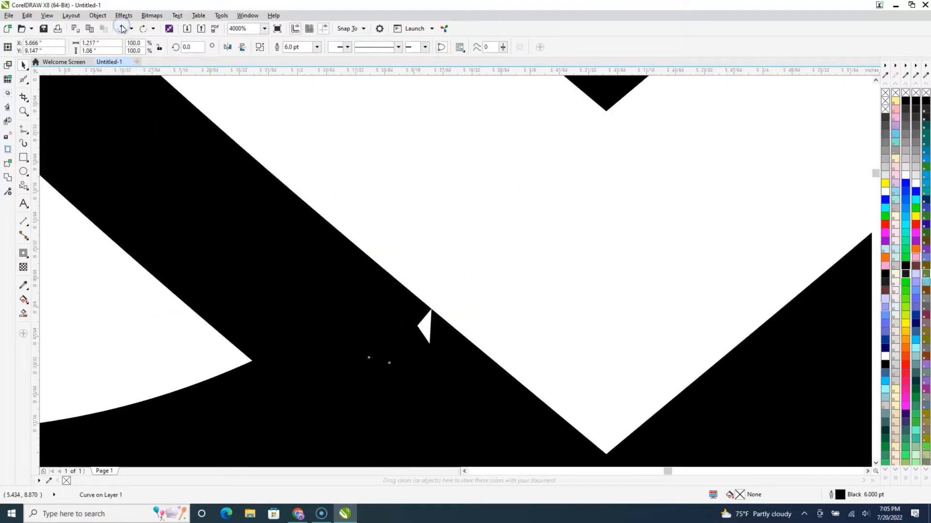
click(121, 27)
click(120, 27)
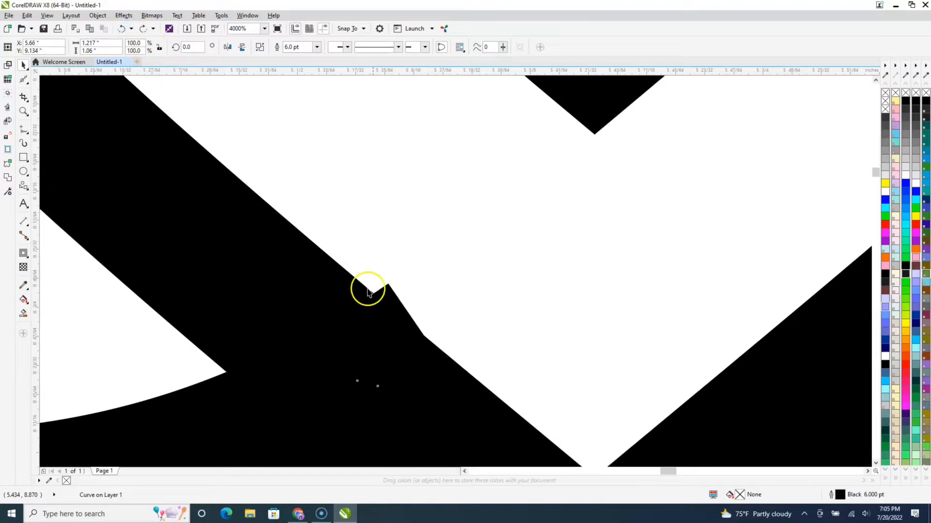
scroll(407, 365, down, 5)
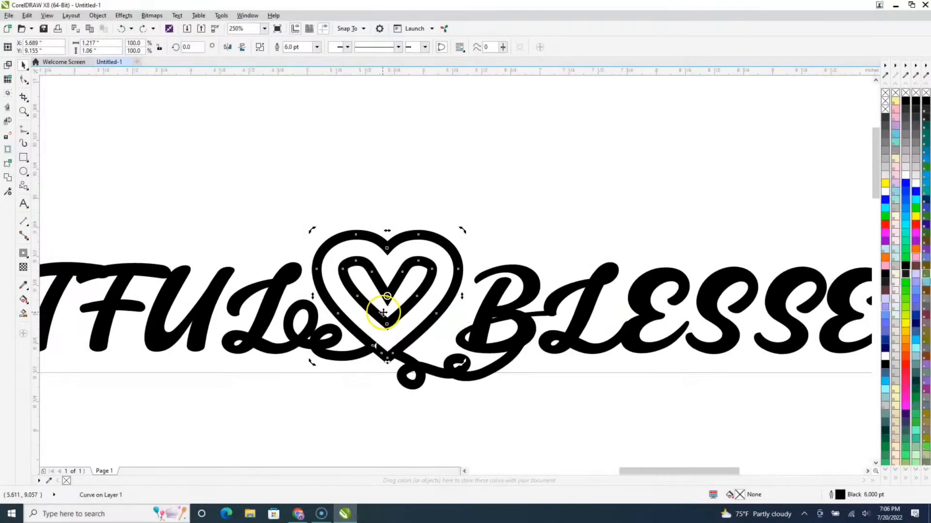
drag(383, 313, 407, 224)
Step: Draw a closed B-spline around the small white gap near the heart's lower tip, overlapping the black outline on both sides
scroll(407, 225, up, 3)
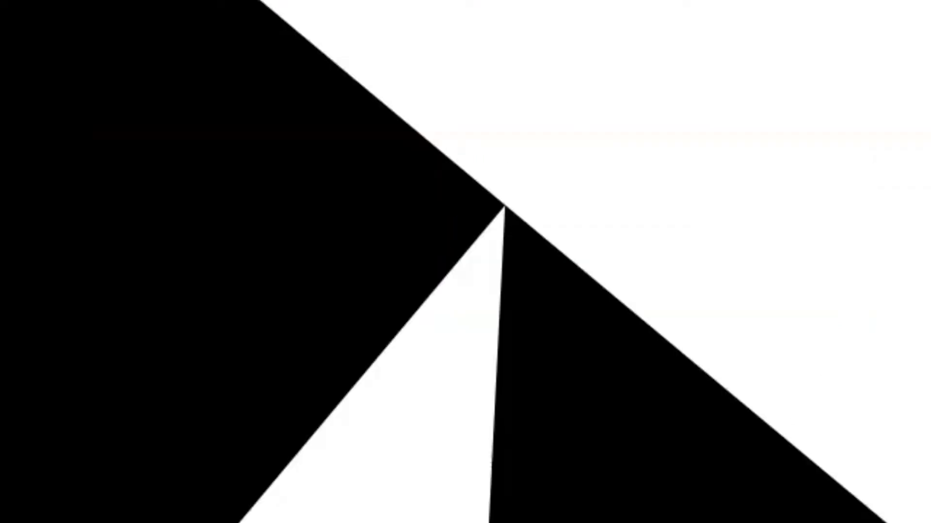
click(469, 174)
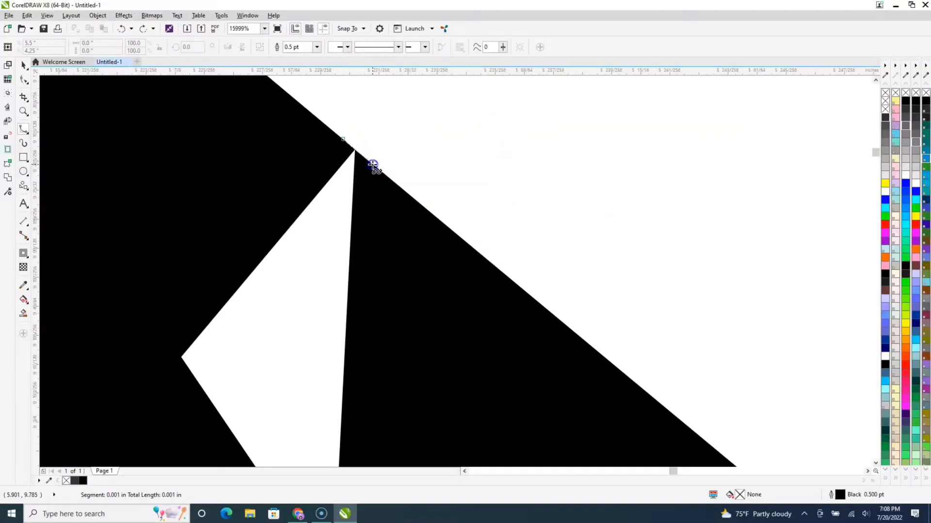
mouse_move(373, 165)
mouse_down()
mouse_move(389, 357)
mouse_move(356, 461)
mouse_move(359, 481)
mouse_move(359, 399)
mouse_move(351, 438)
mouse_move(285, 419)
mouse_up()
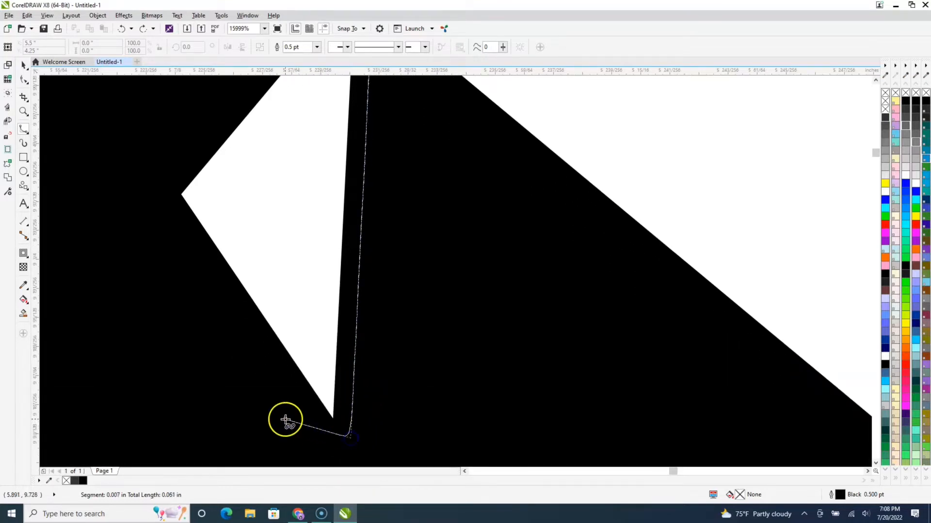
click(283, 418)
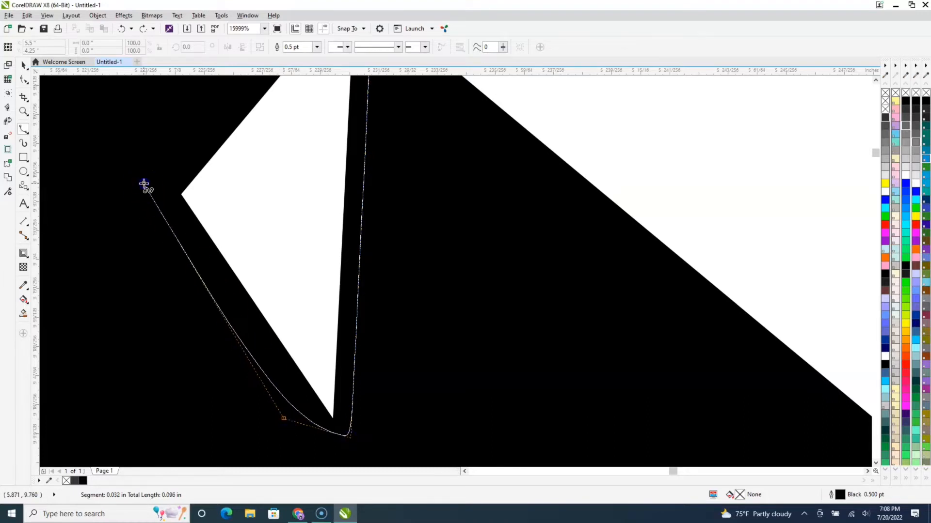
drag(144, 184, 255, 66)
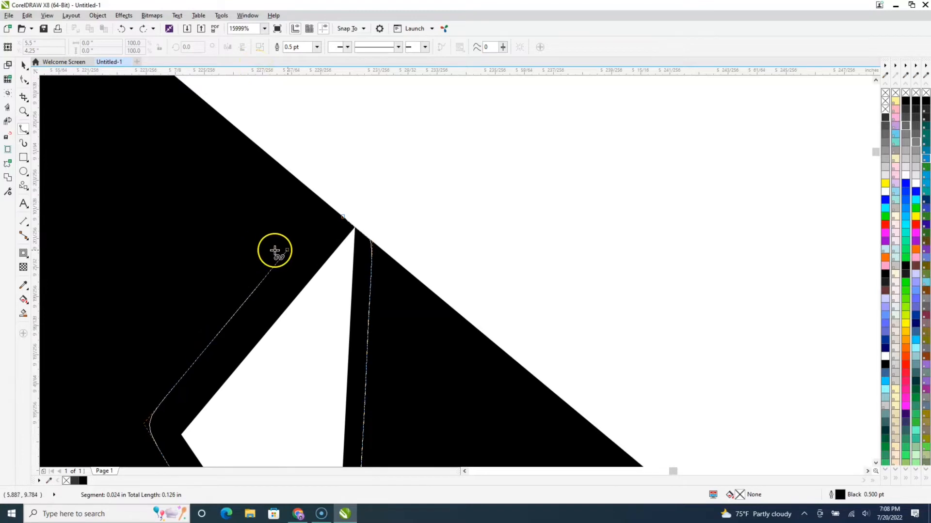
click(308, 245)
click(332, 230)
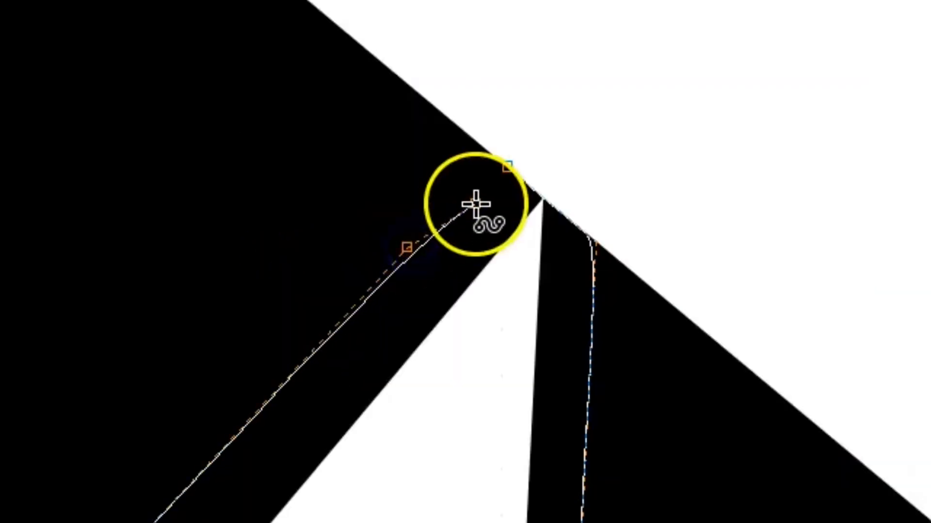
click(488, 191)
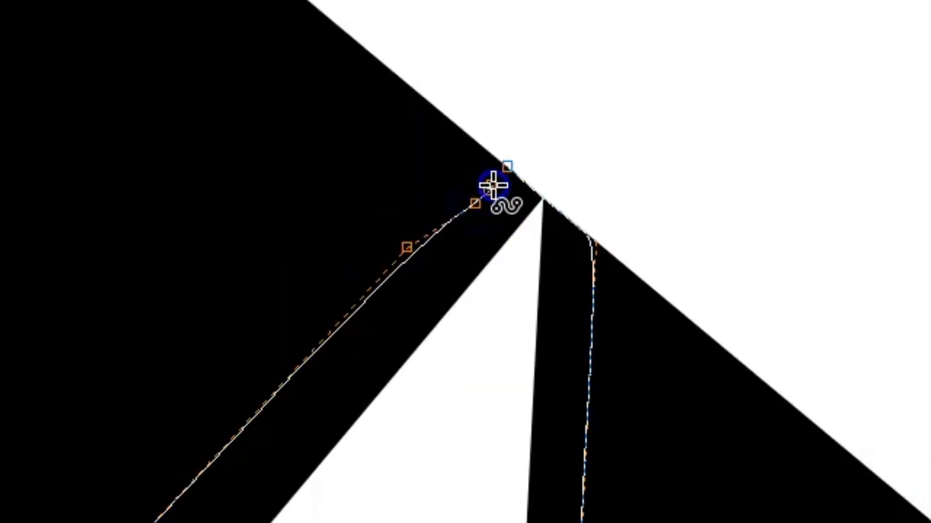
click(503, 174)
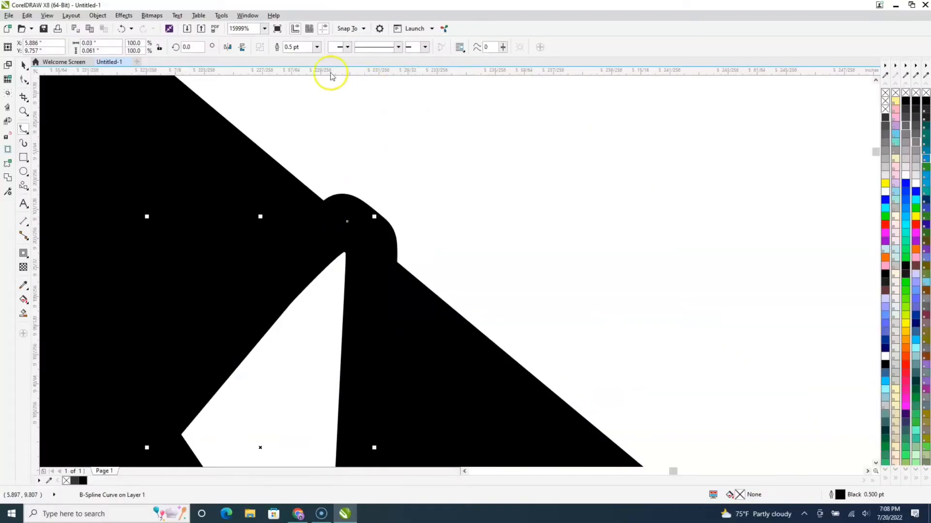
Step: Set the B-spline patch's outline to None and fill it with 80% Black
click(316, 47)
click(292, 55)
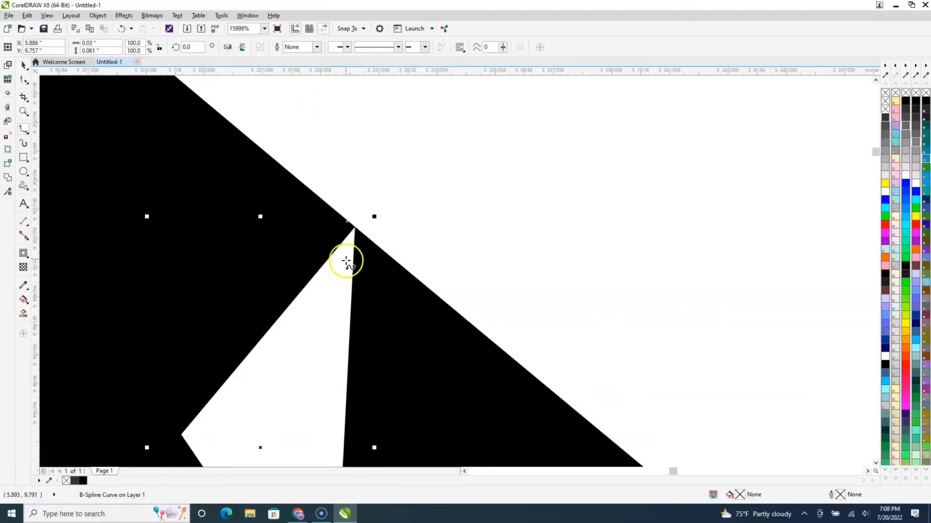
click(885, 116)
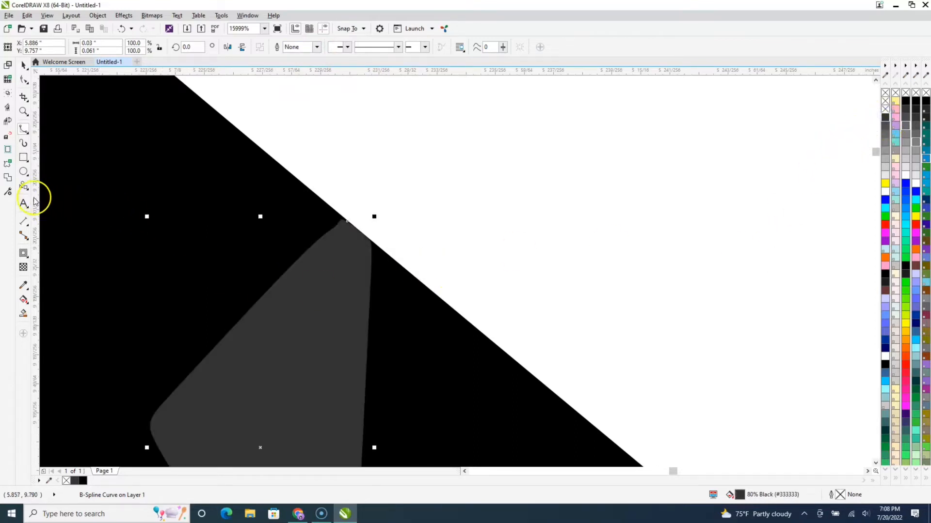
Step: Try applying the patch's sampled 80% Black to the heart's outline, and undo the recoloring
click(23, 286)
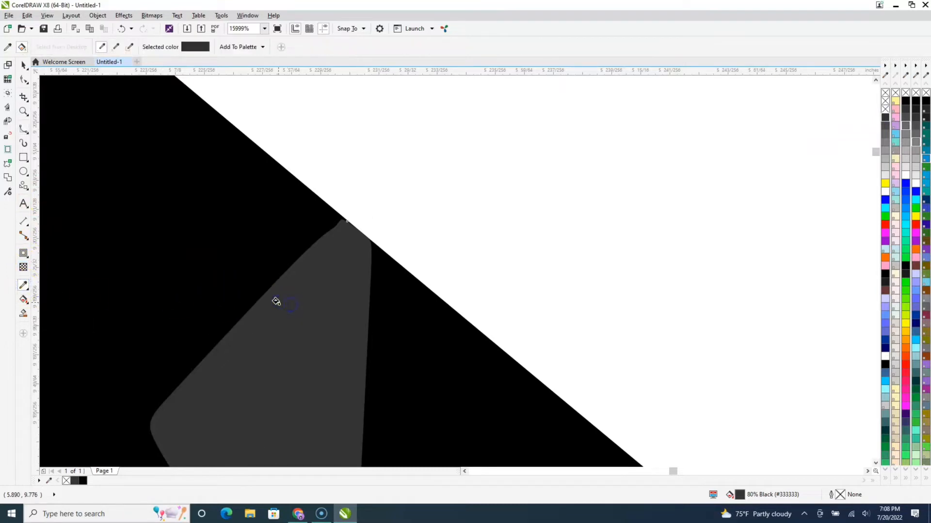
click(237, 272)
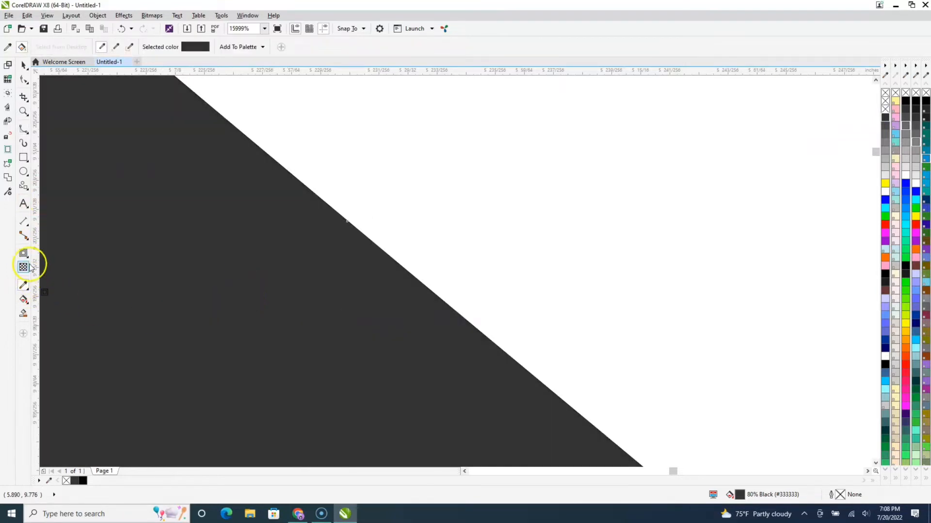
key(ctrl+z)
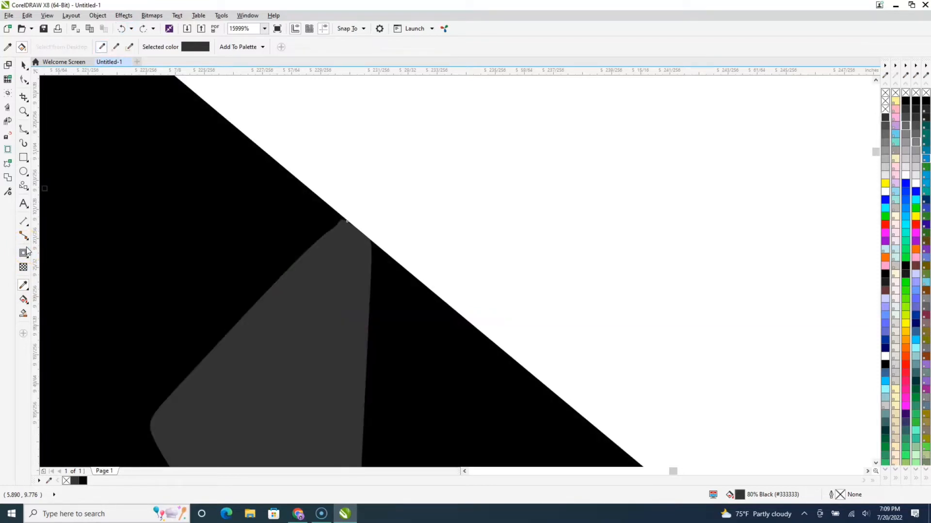
click(24, 285)
key(ctrl+shift+z)
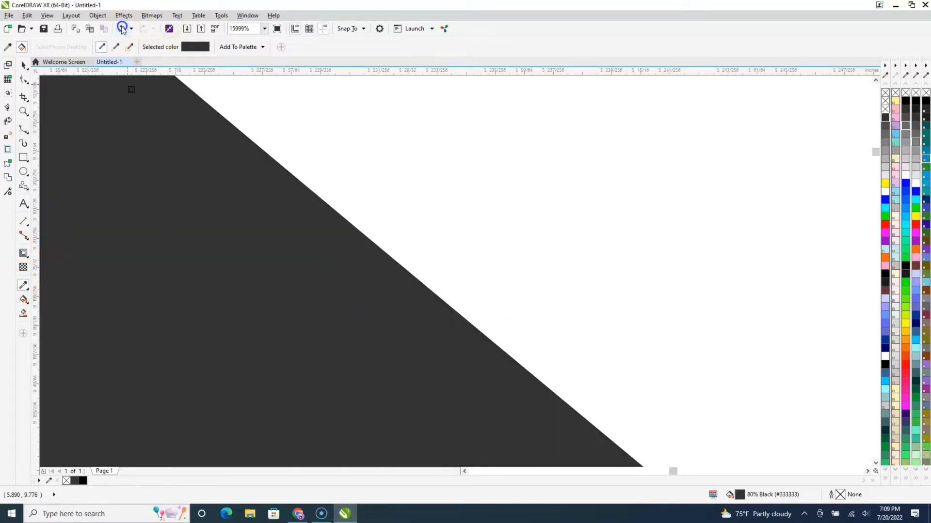
click(122, 28)
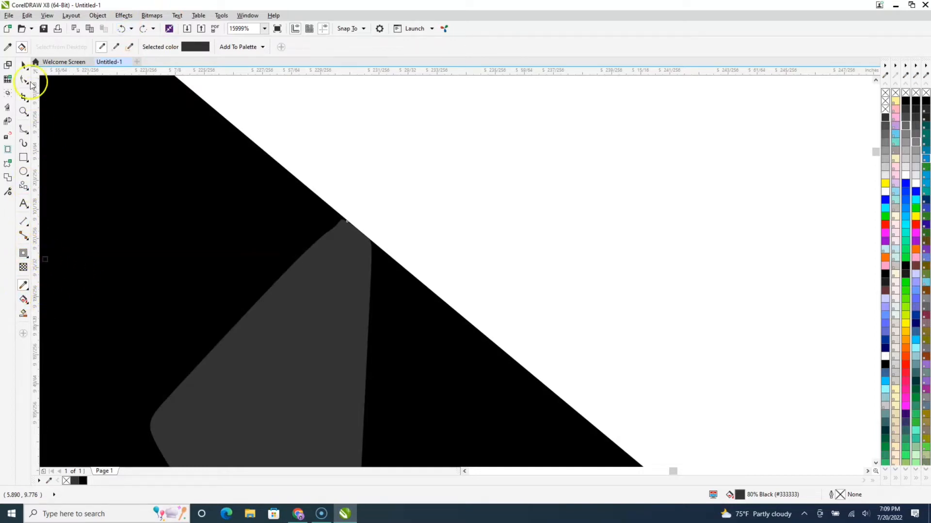
Step: Sample Black from the heart's outline and apply it as the fill of the patch over the gap
click(23, 64)
click(22, 290)
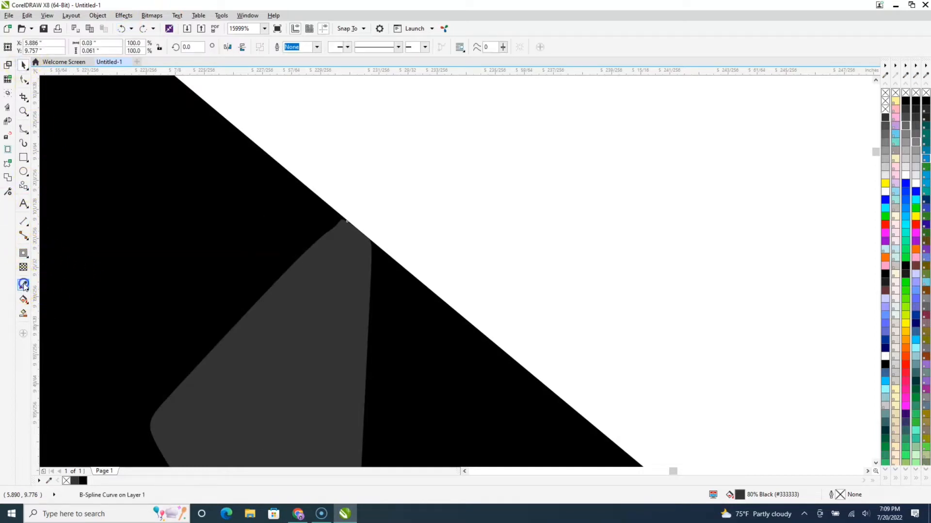
click(119, 258)
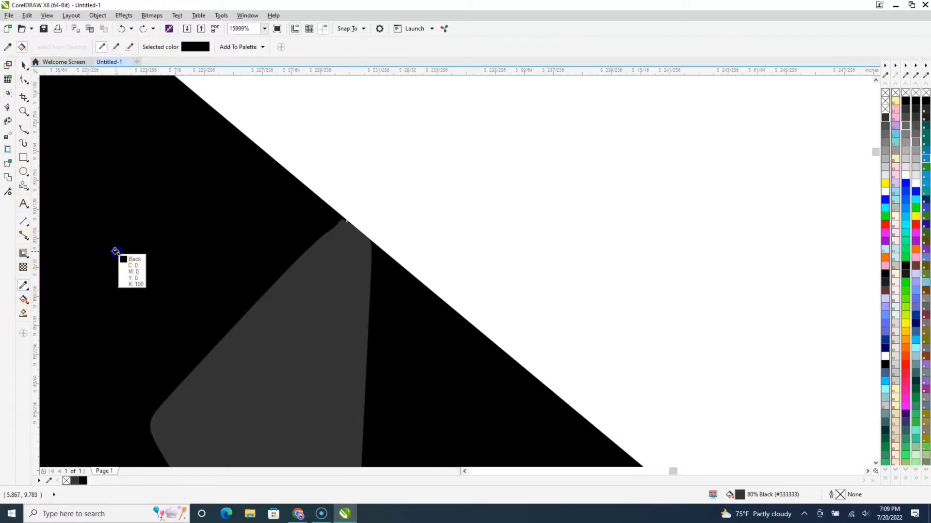
click(286, 360)
scroll(289, 363, down, 5)
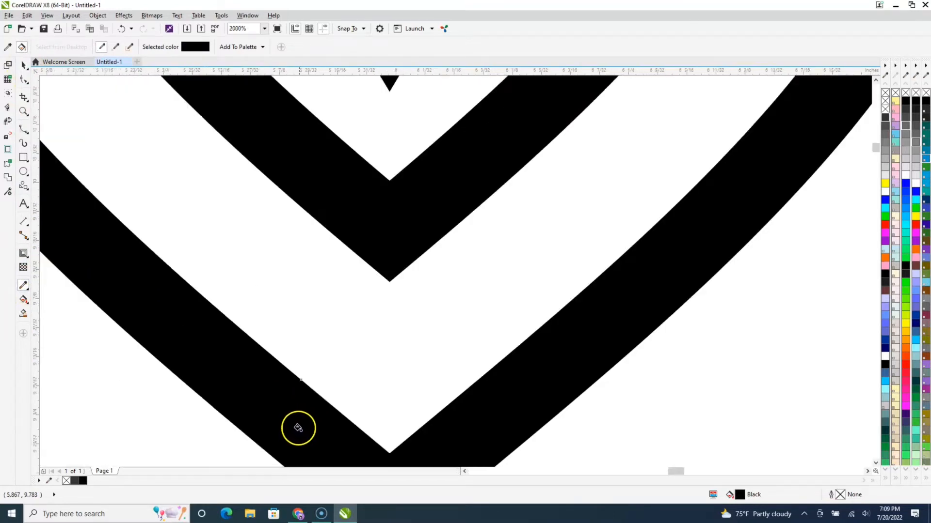
scroll(298, 428, down, 4)
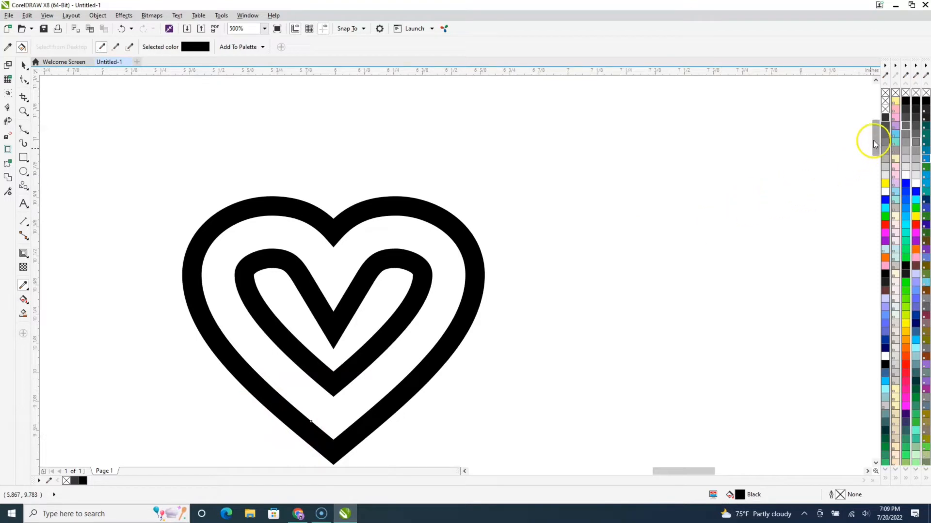
Step: Weld the black B-spline patch near the lower tip to the double-outline heart
click(24, 64)
click(309, 427)
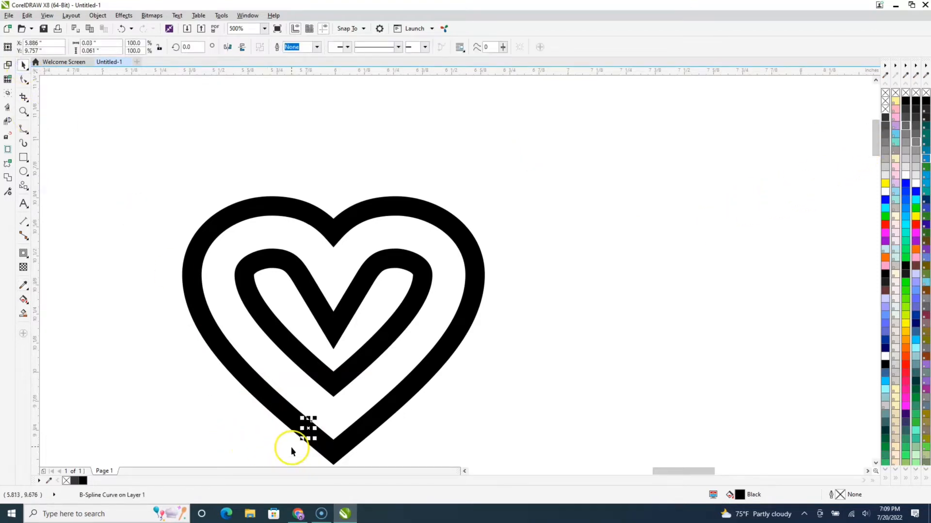
scroll(291, 449, up, 3)
scroll(369, 393, up, 4)
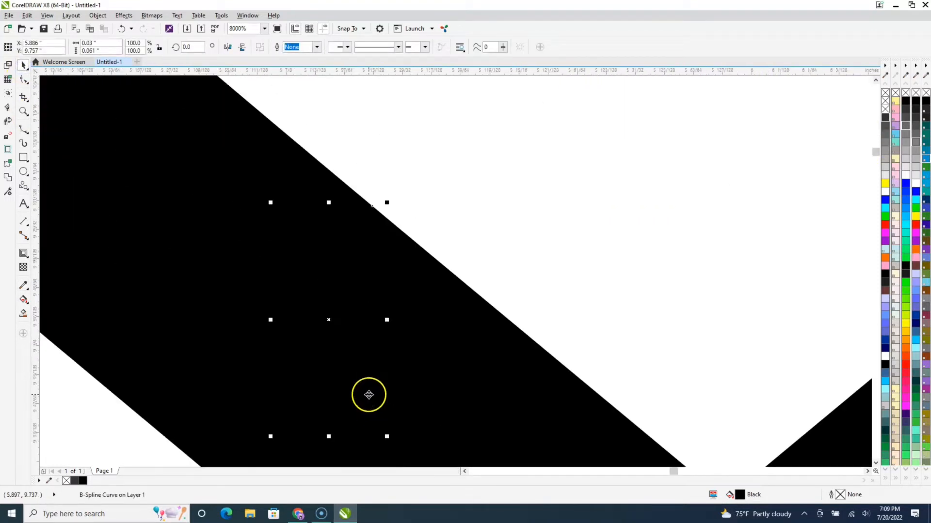
scroll(369, 395, down, 7)
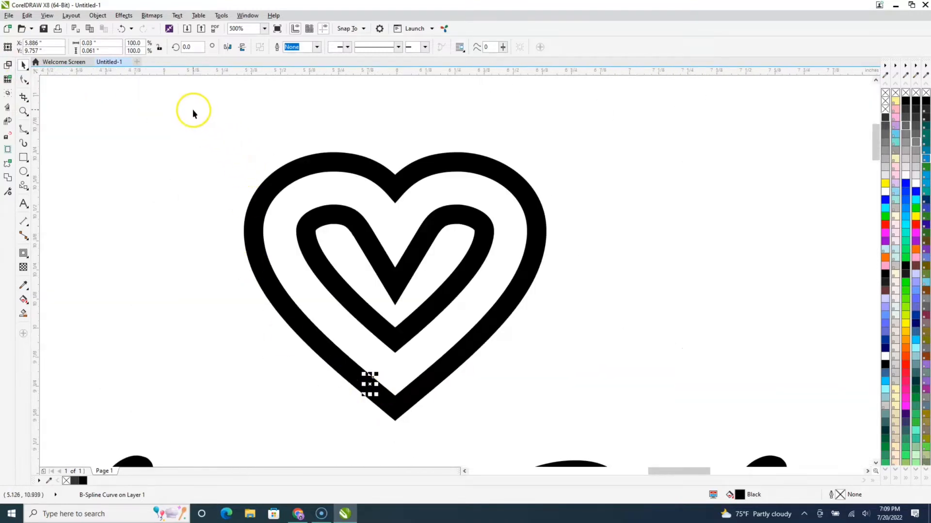
drag(193, 113, 640, 424)
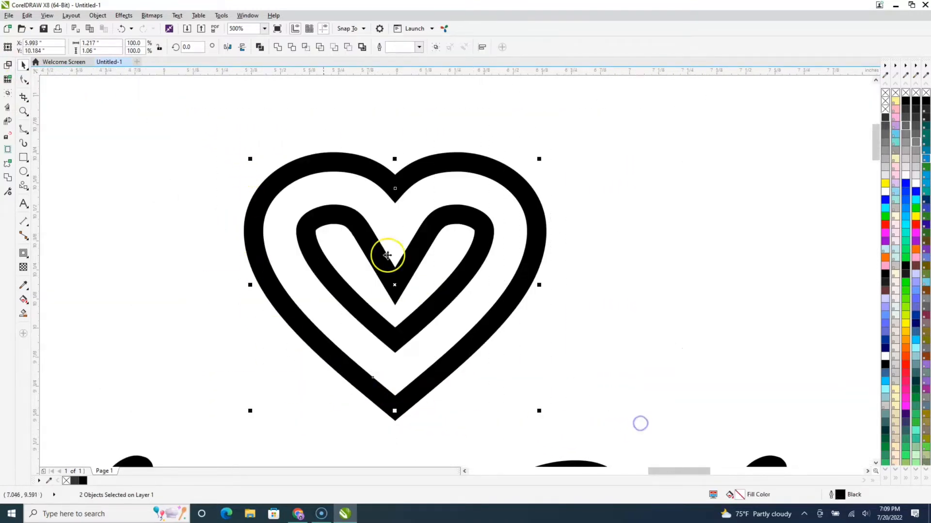
click(277, 47)
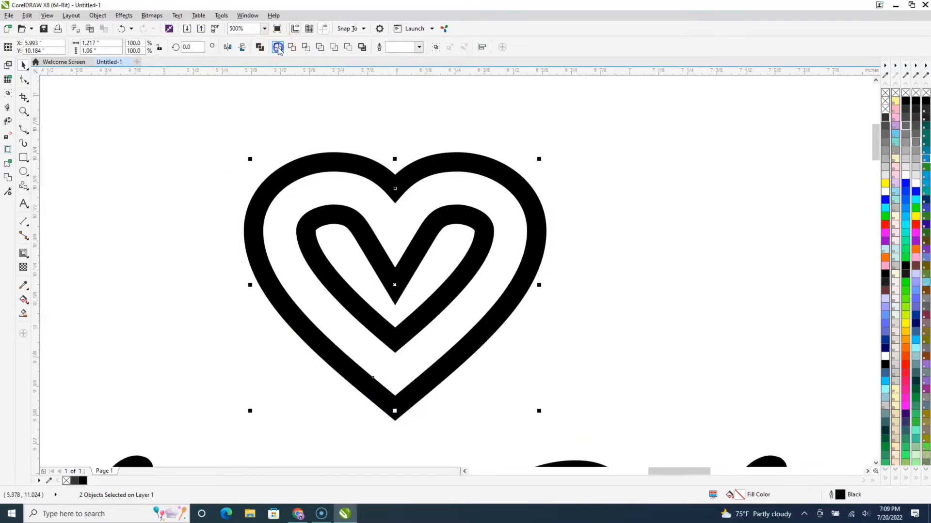
Step: Delete the three extra nodes that form the bulge on the heart's outer outline near its lower tip
scroll(364, 395, up, 3)
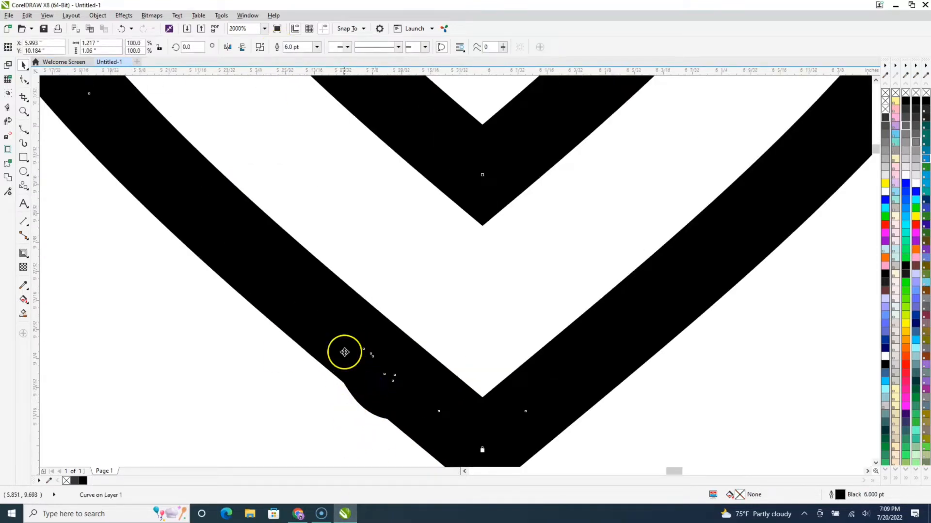
scroll(359, 335, down, 5)
scroll(354, 339, up, 2)
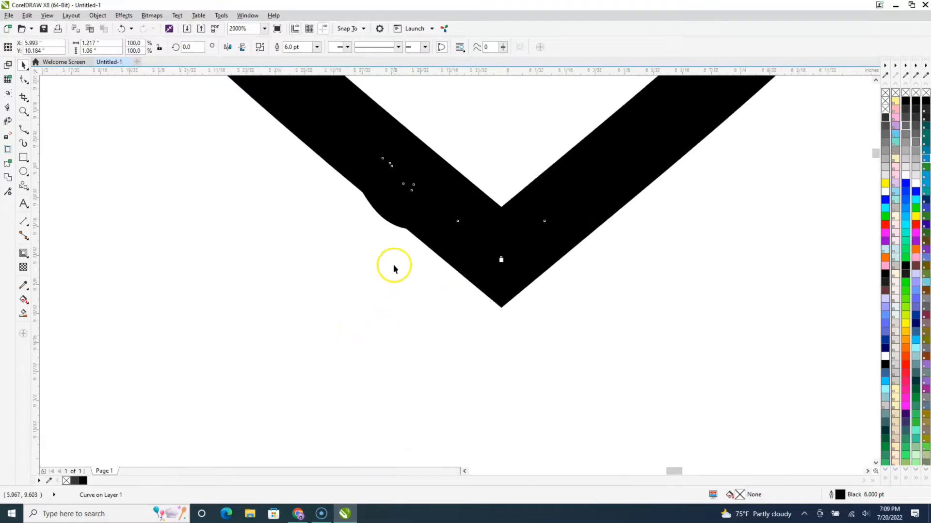
click(397, 253)
click(394, 222)
mouse_move(393, 226)
mouse_down()
mouse_move(401, 219)
mouse_move(394, 219)
mouse_up()
key(F10)
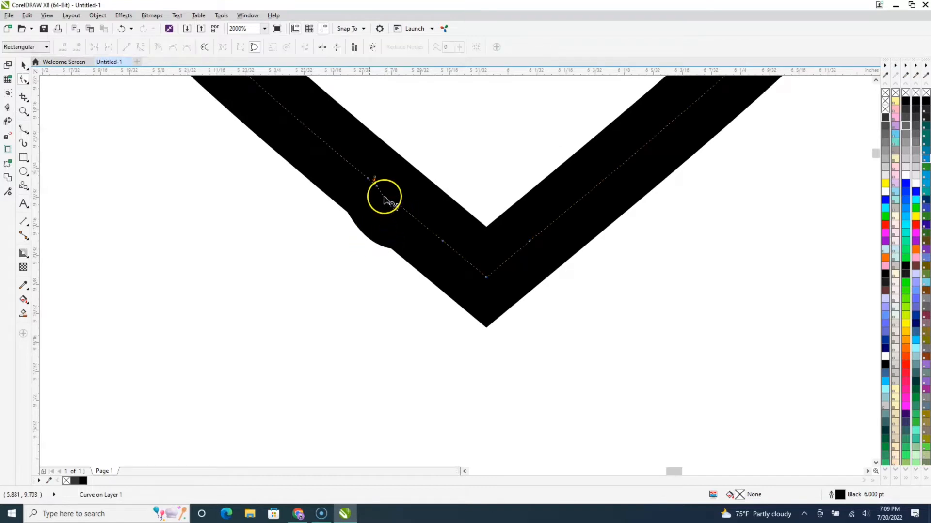
scroll(372, 206, up, 2)
scroll(424, 287, down, 1)
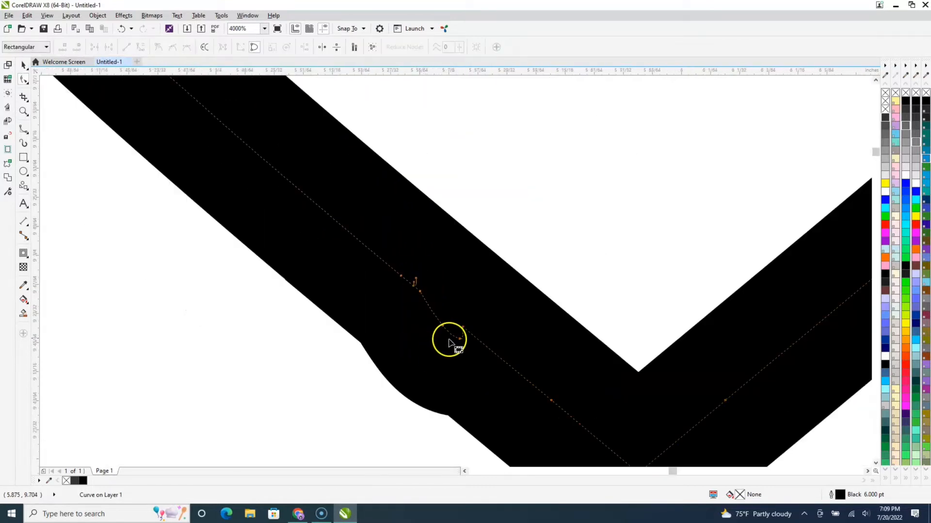
drag(429, 308, 469, 367)
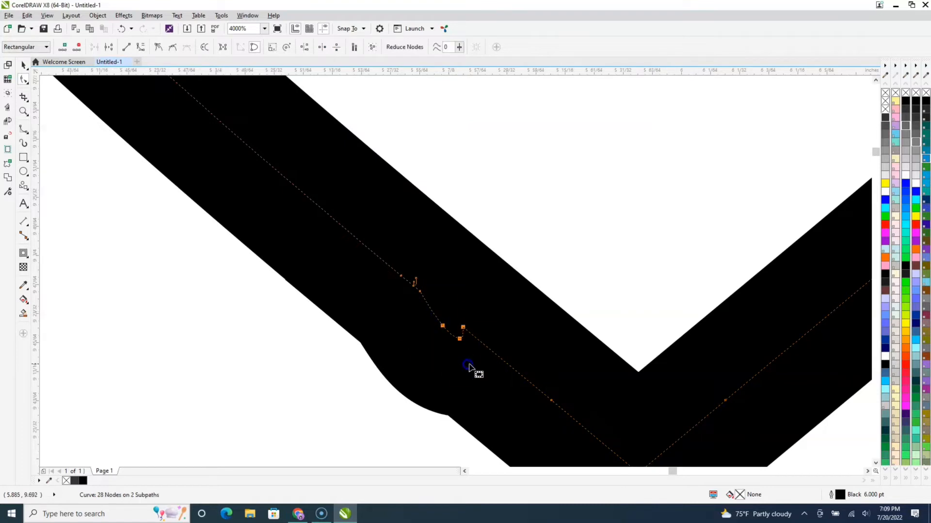
key(Delete)
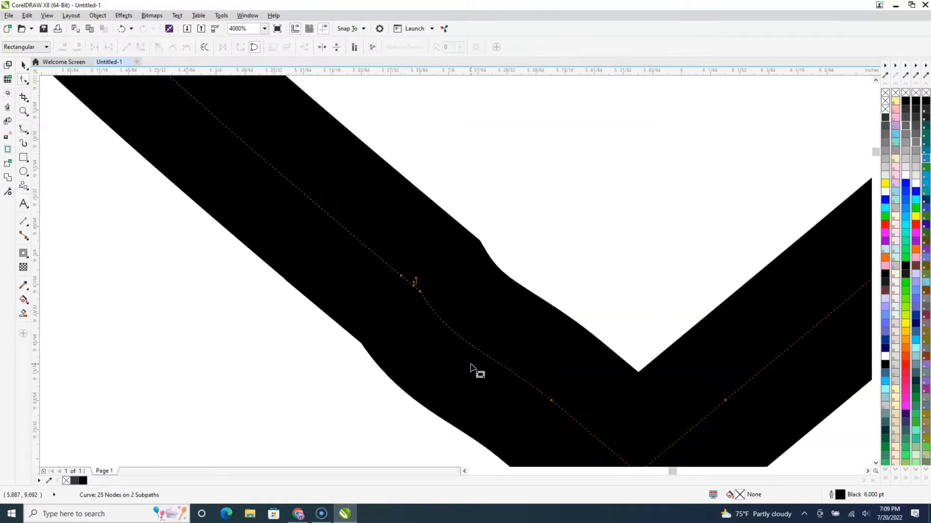
Step: Delete the remaining cluster of stray nodes just above the bulge to smooth the heart's outer outline
click(415, 284)
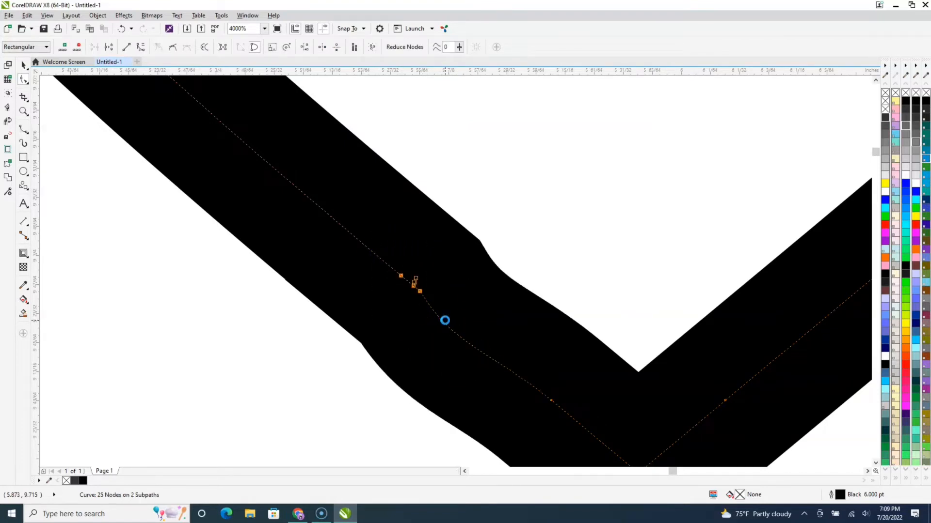
key(Delete)
scroll(340, 264, down, 3)
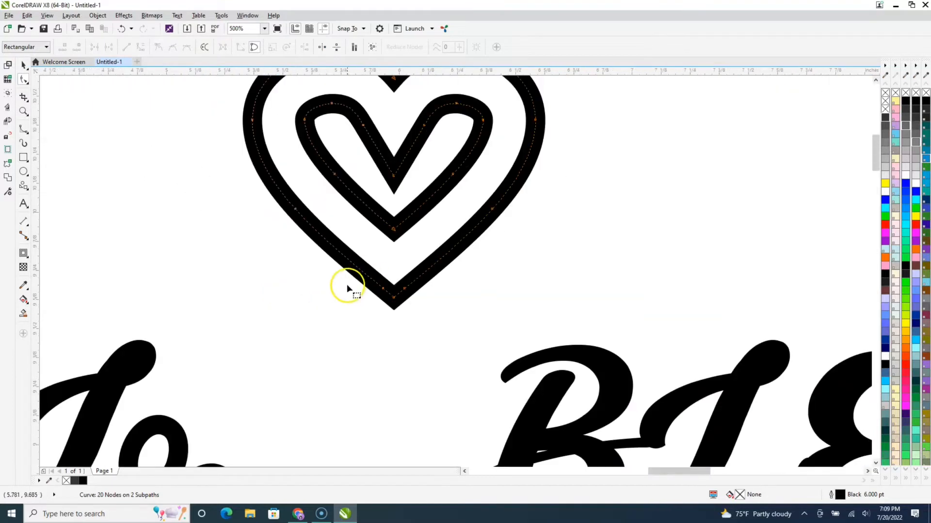
Step: Move the repaired heart into the gap between GREATFUL and BLESSED, with its tip over the curls
click(22, 65)
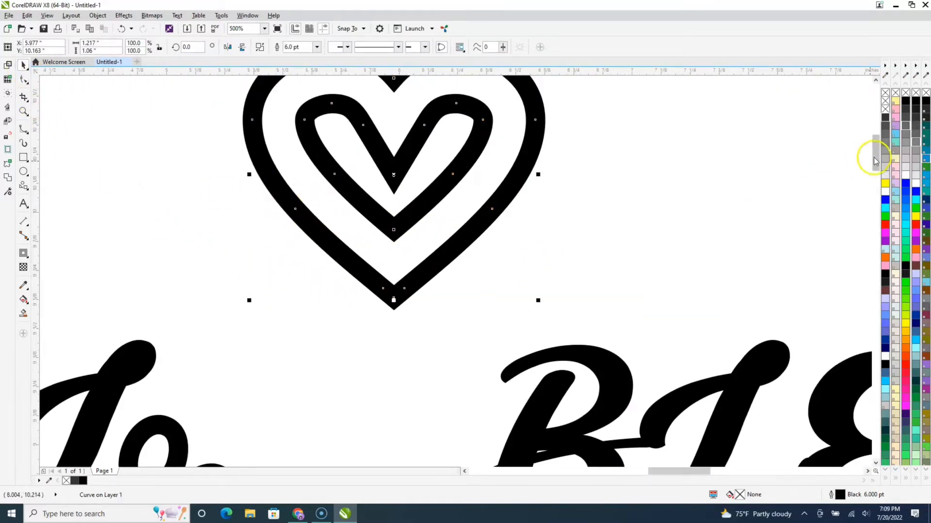
drag(874, 155, 875, 165)
mouse_move(409, 166)
mouse_down()
mouse_move(376, 328)
mouse_move(328, 398)
mouse_move(341, 397)
mouse_up()
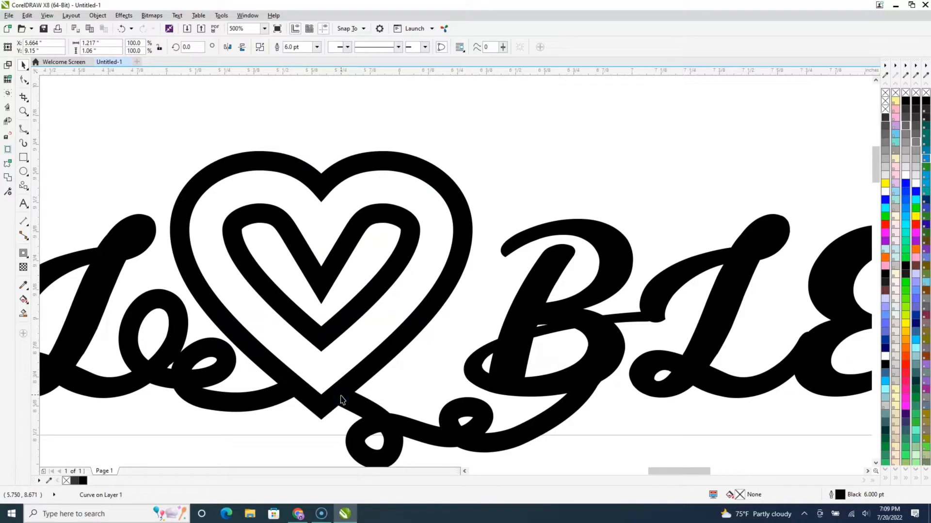
scroll(349, 329, down, 3)
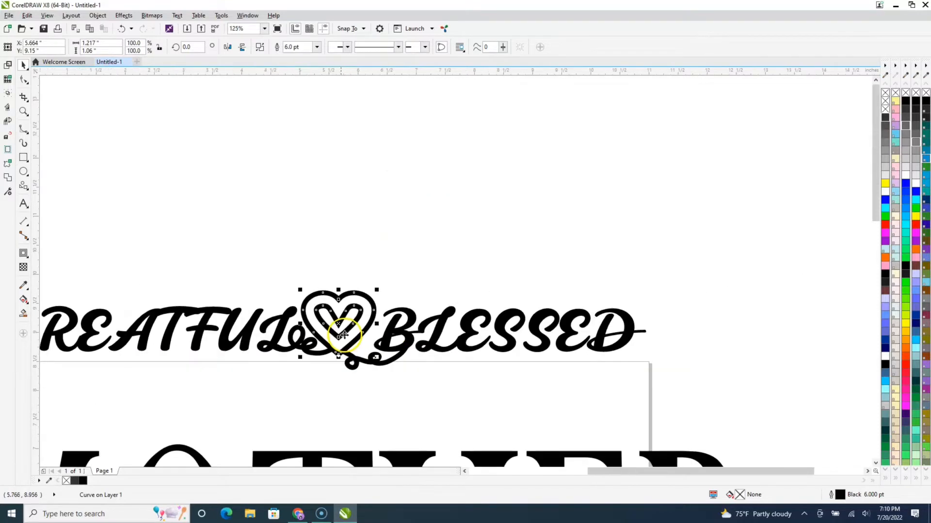
click(379, 381)
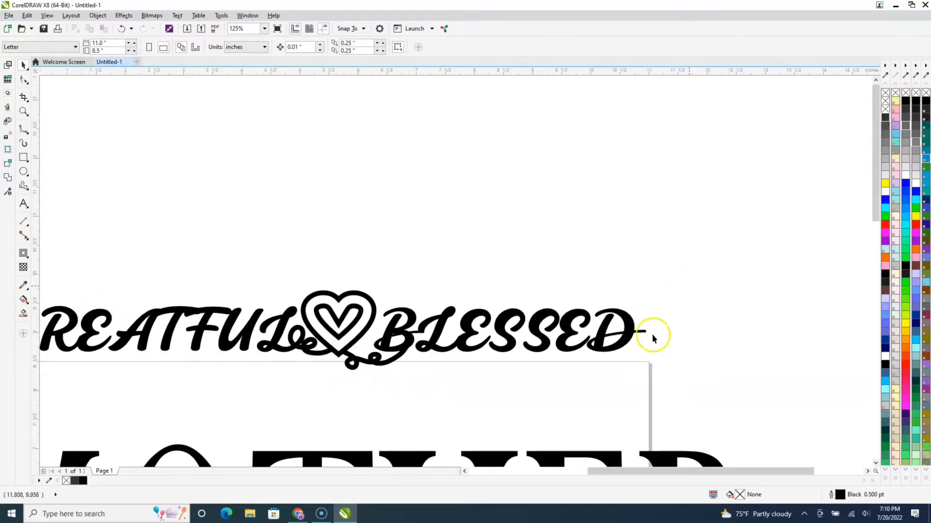
Step: Duplicate the whole GREATFUL heart BLESSED line and move the copy above the original
drag(617, 475, 592, 476)
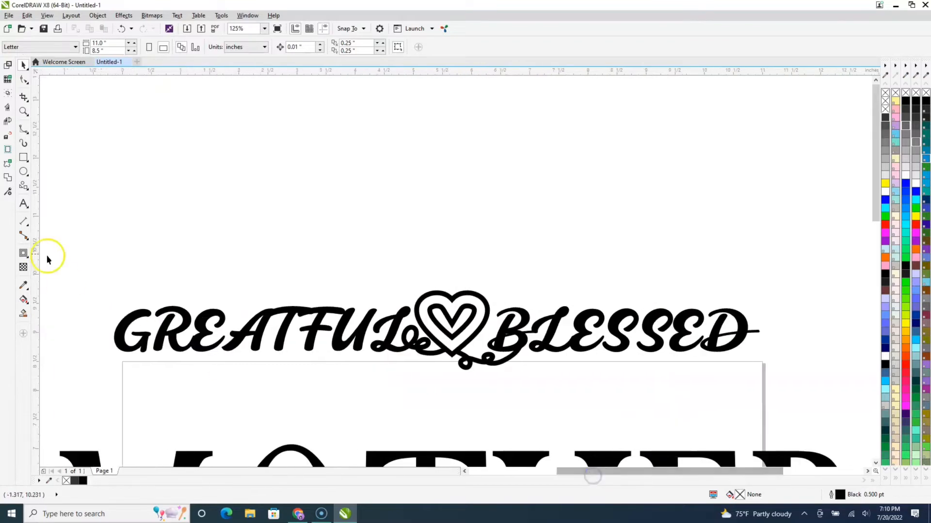
drag(77, 258, 834, 377)
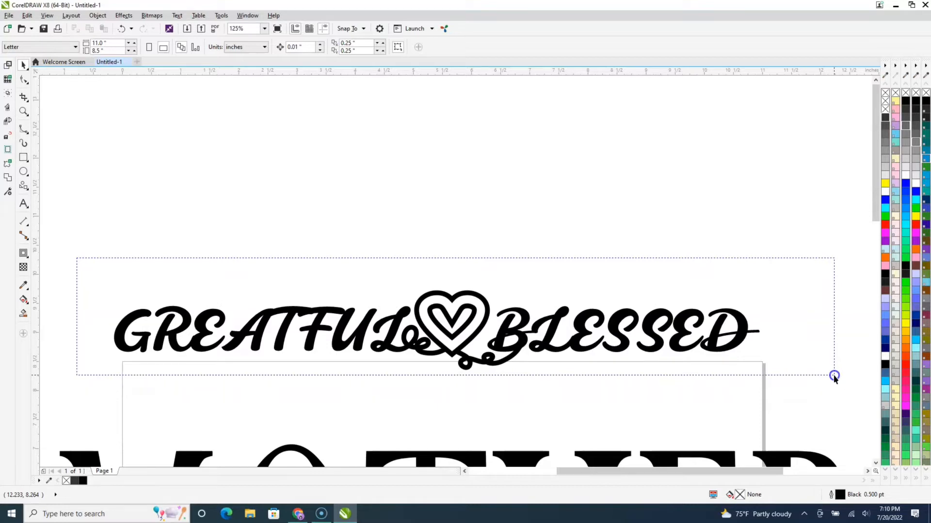
drag(834, 376, 833, 376)
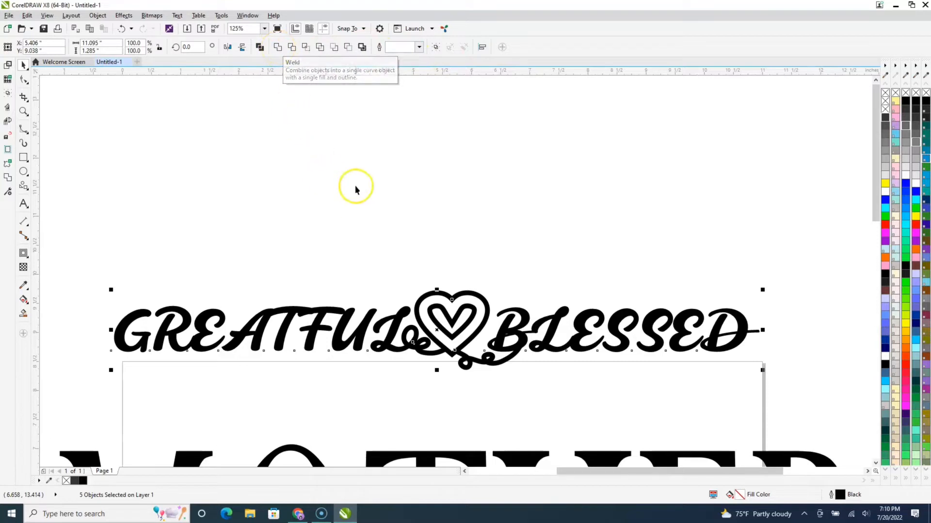
drag(82, 269, 816, 383)
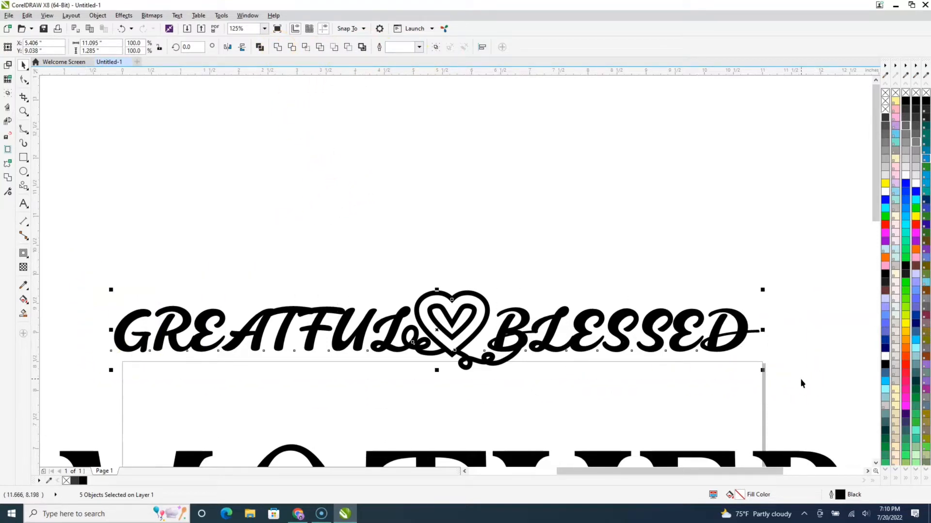
key(ctrl+d)
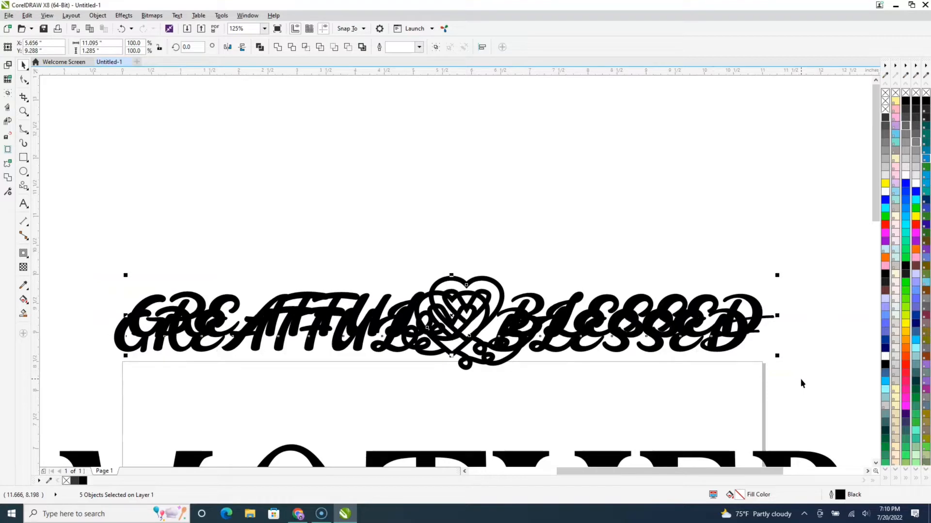
drag(452, 317, 425, 153)
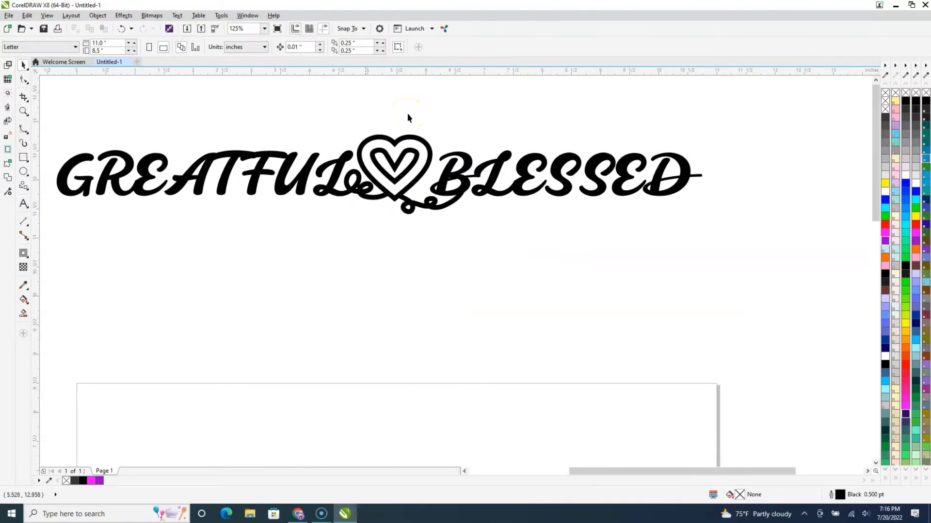
Step: Move the heart and its two curls out from between the words into the empty space below them
drag(356, 166, 484, 266)
click(425, 283)
click(323, 114)
drag(339, 106, 468, 258)
drag(394, 160, 442, 330)
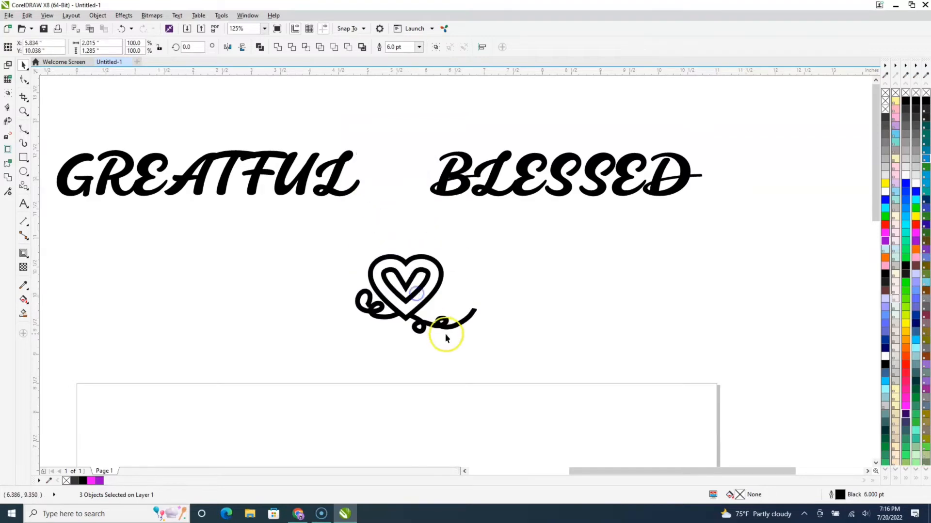
Step: Weld the heart and its two curls into a single curve
scroll(444, 320, up, 3)
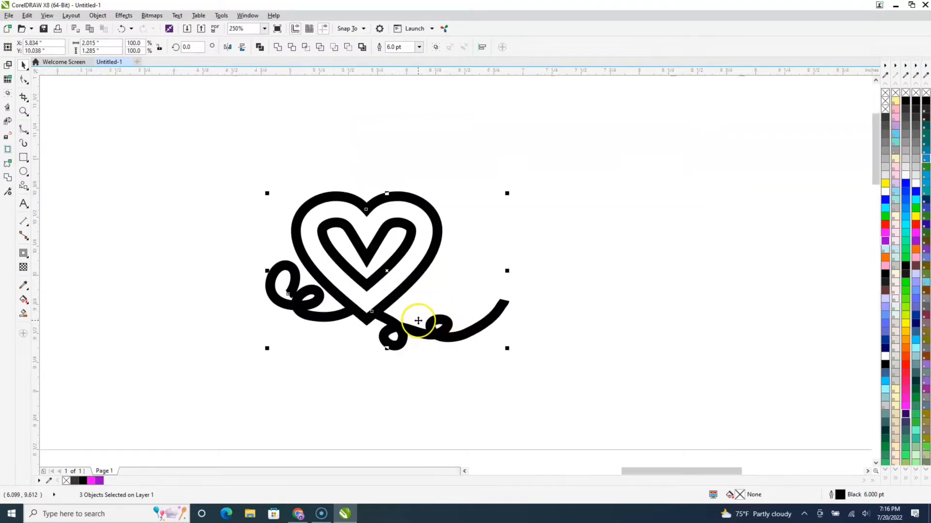
scroll(425, 321, down, 3)
click(342, 186)
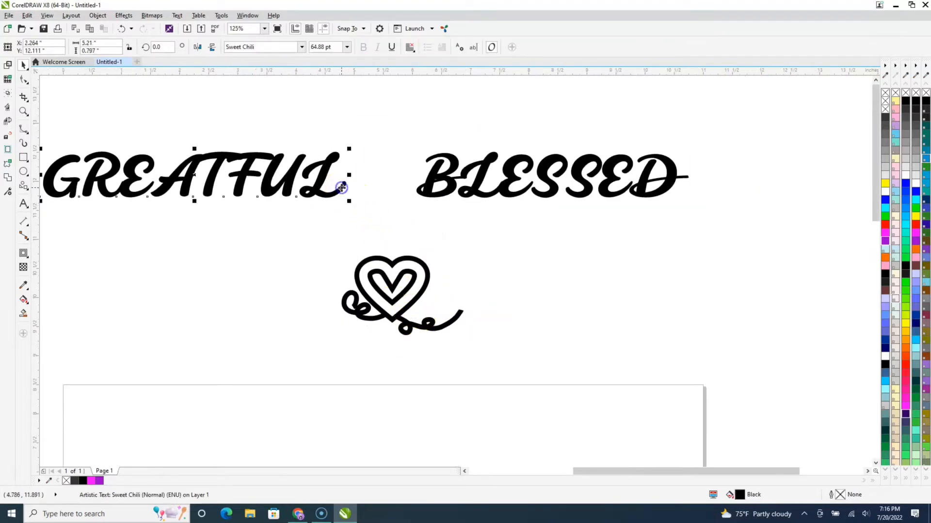
click(391, 322)
click(310, 247)
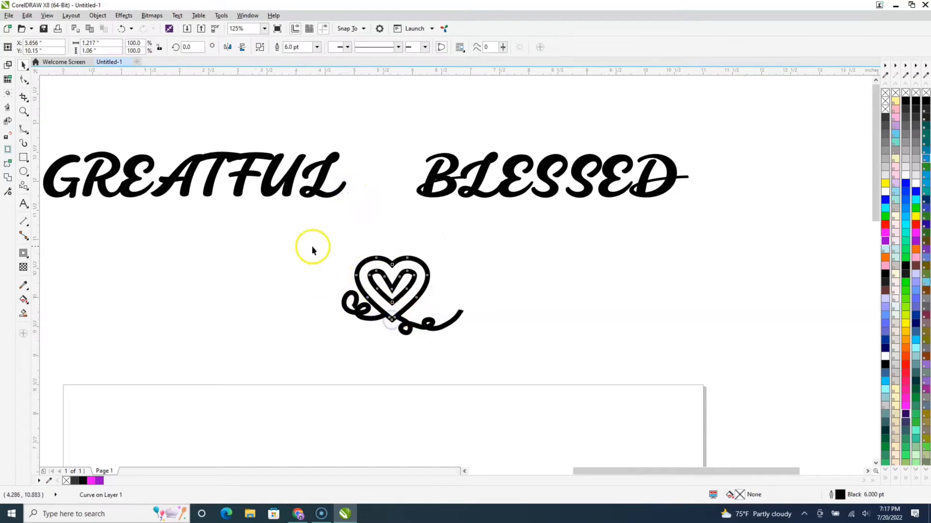
drag(302, 230, 547, 364)
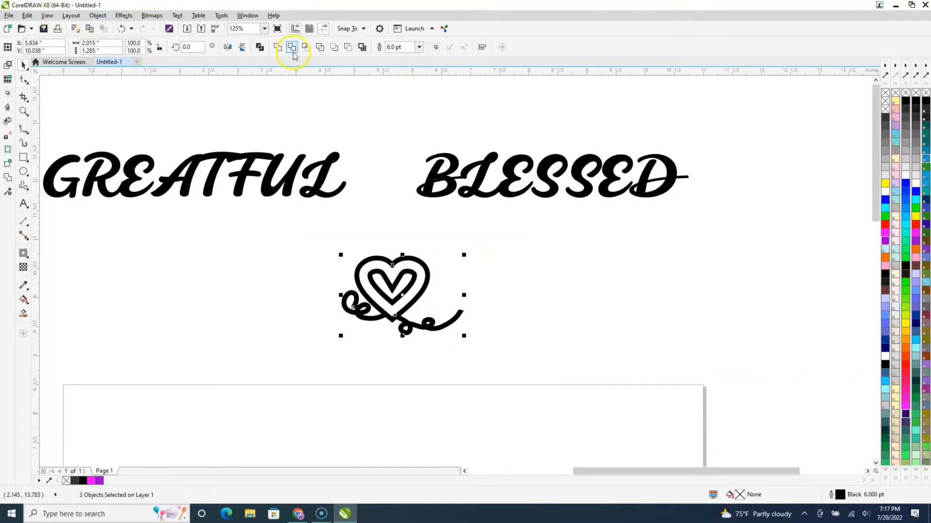
click(278, 48)
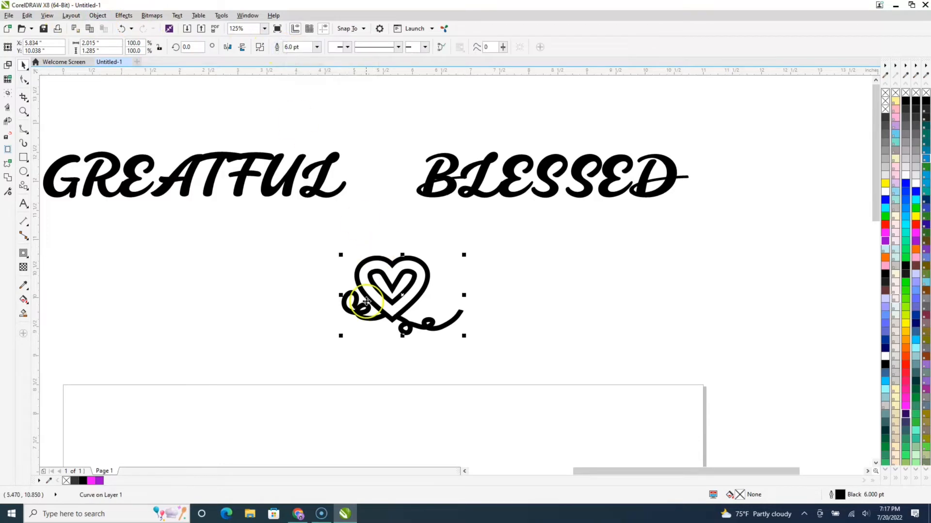
click(382, 344)
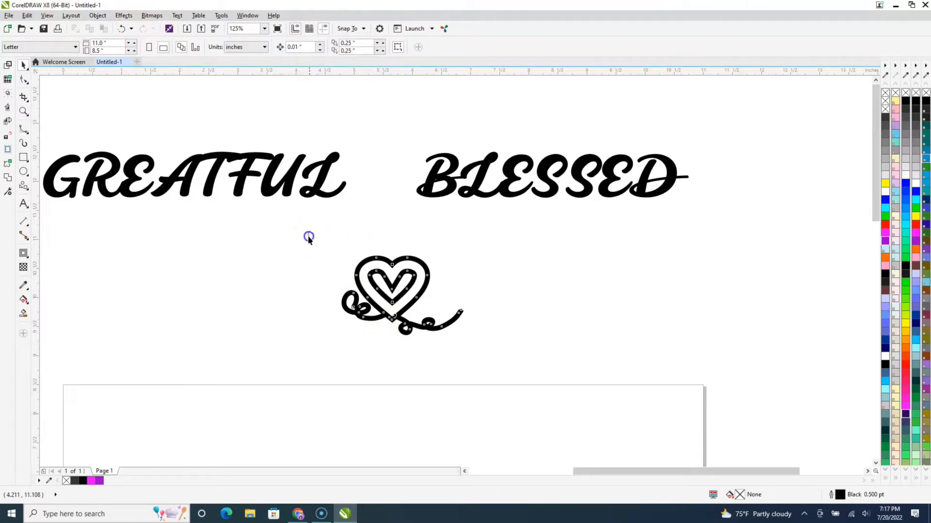
Step: Convert the welded heart's outline to an object and move it back between GREATFUL and BLESSED
drag(308, 233, 512, 369)
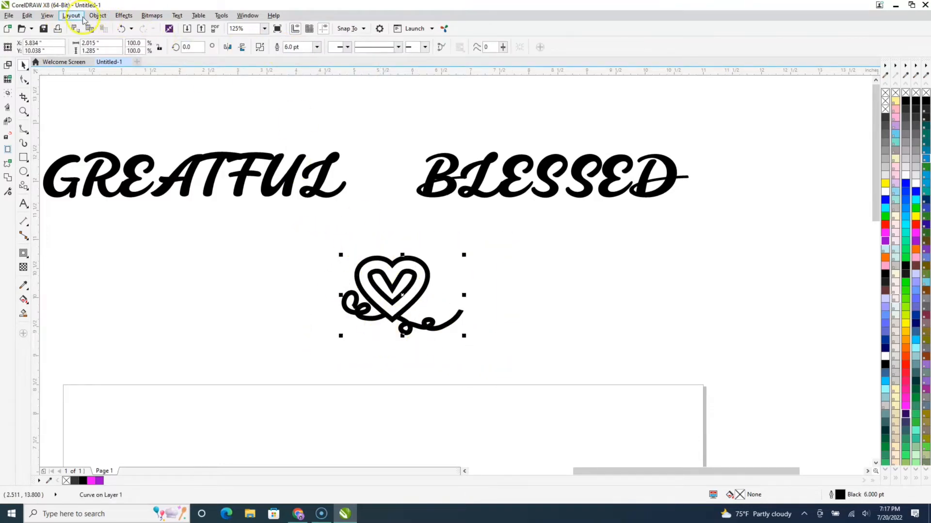
click(98, 16)
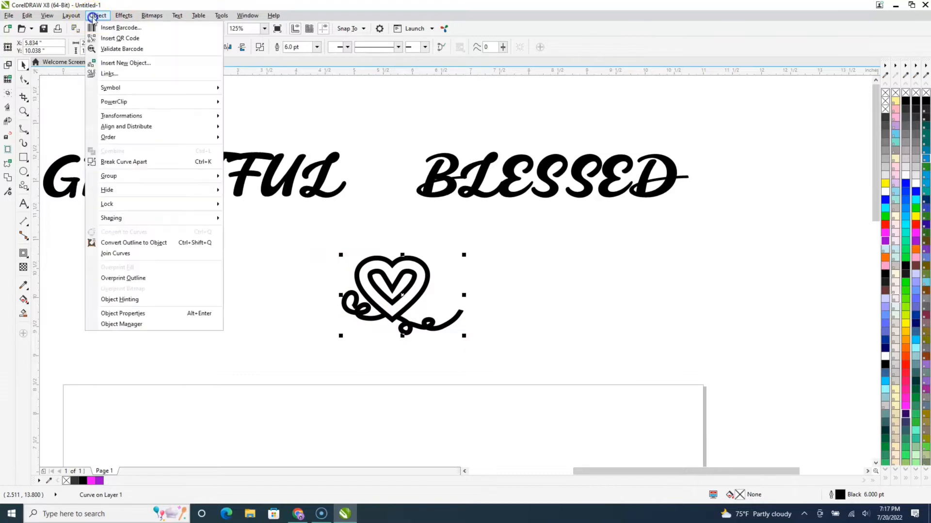
click(135, 244)
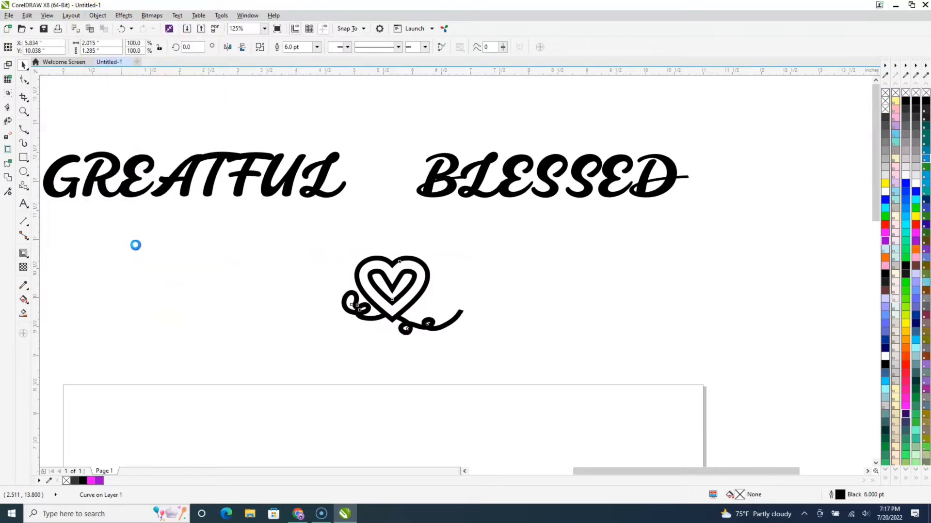
click(284, 353)
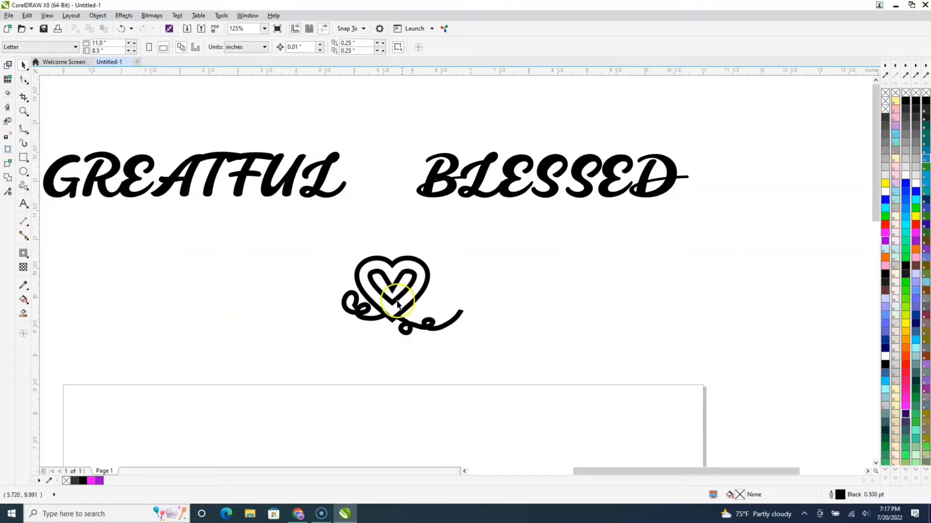
drag(405, 312, 384, 192)
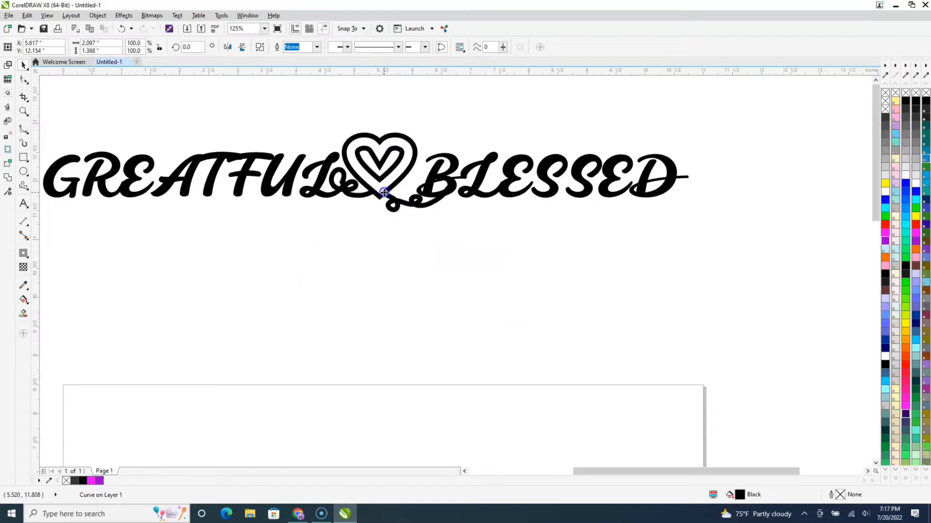
Step: Nudge the welded heart and its curls slightly down between GREATFUL and BLESSED
scroll(390, 184, up, 6)
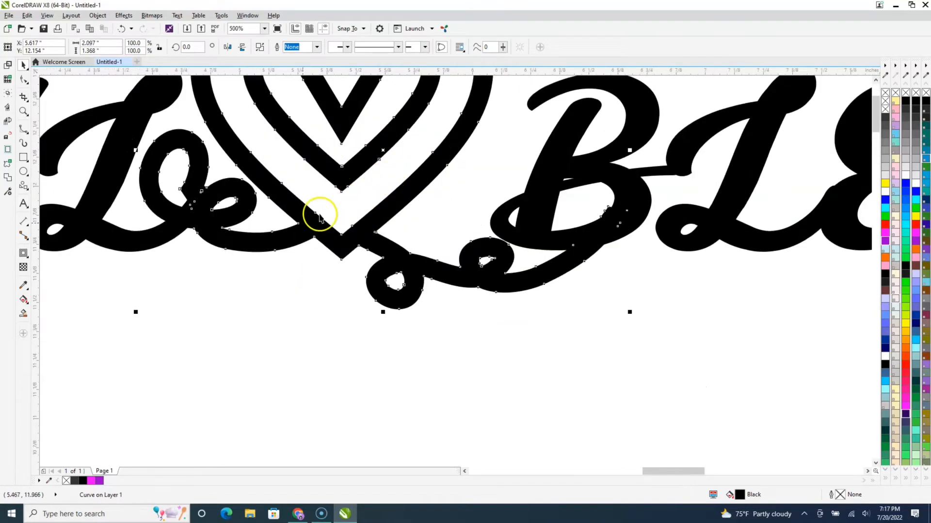
drag(295, 216, 298, 229)
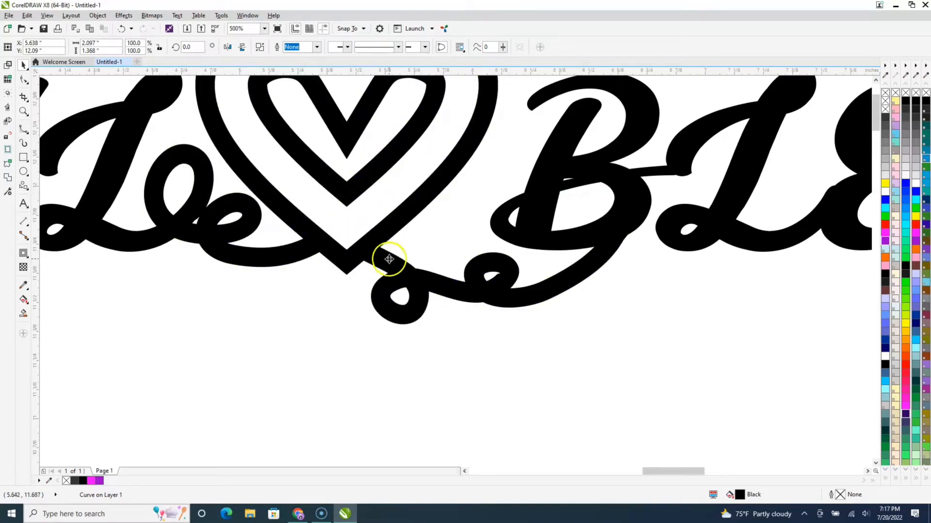
scroll(389, 259, down, 2)
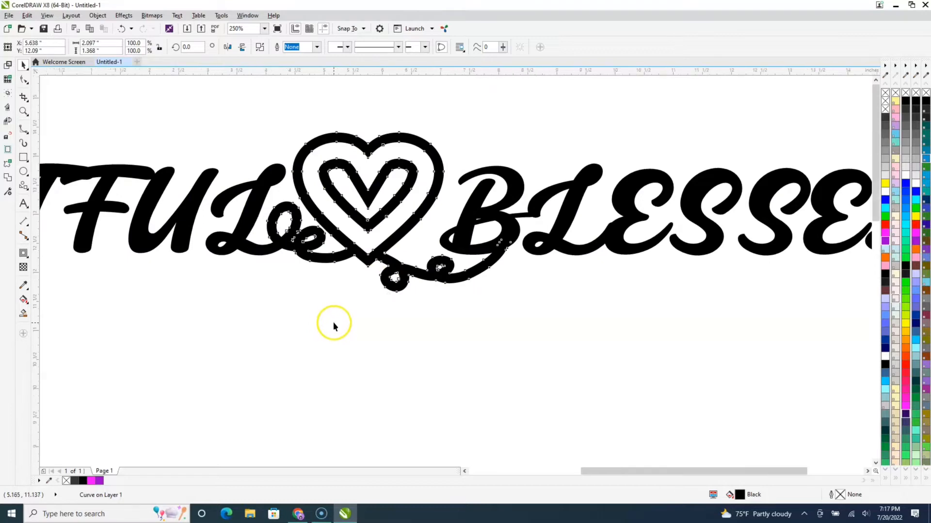
Step: Weld GREATFUL, the heart and BLESSED into a single curve
scroll(334, 325, down, 4)
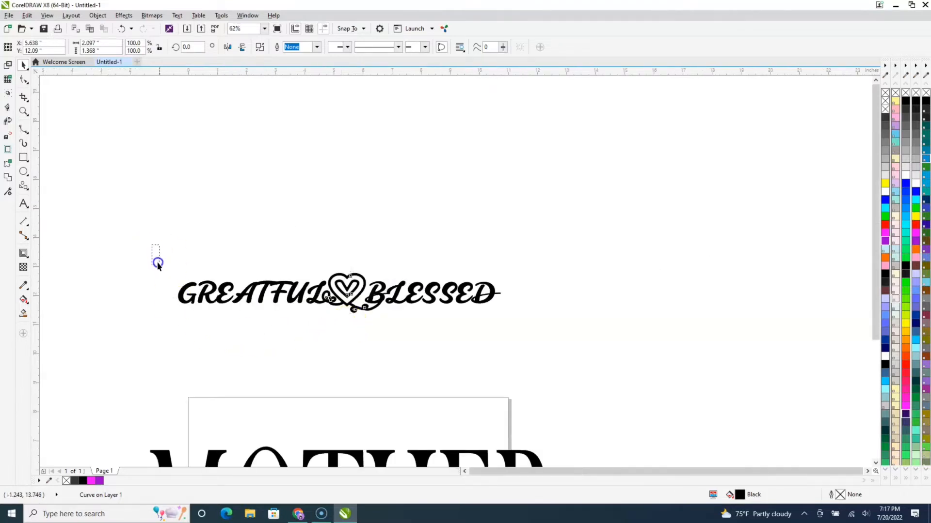
drag(158, 265, 574, 351)
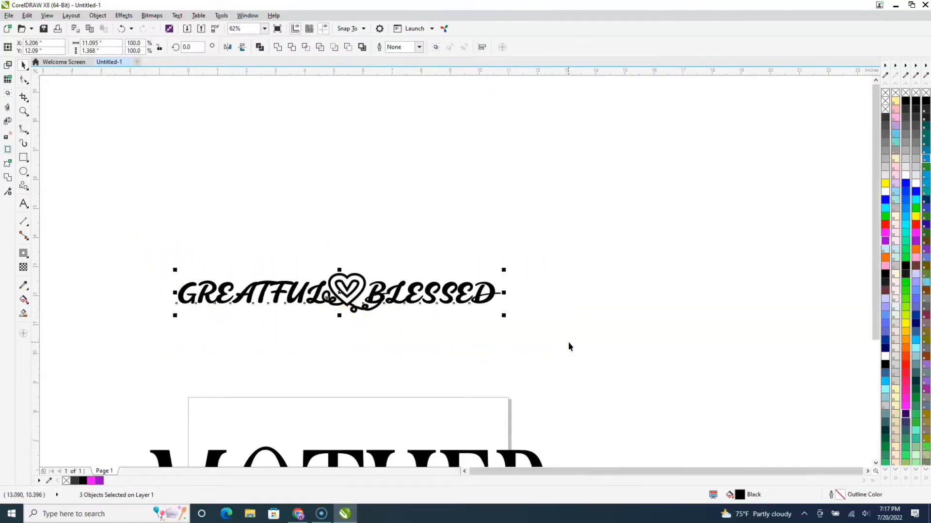
click(278, 48)
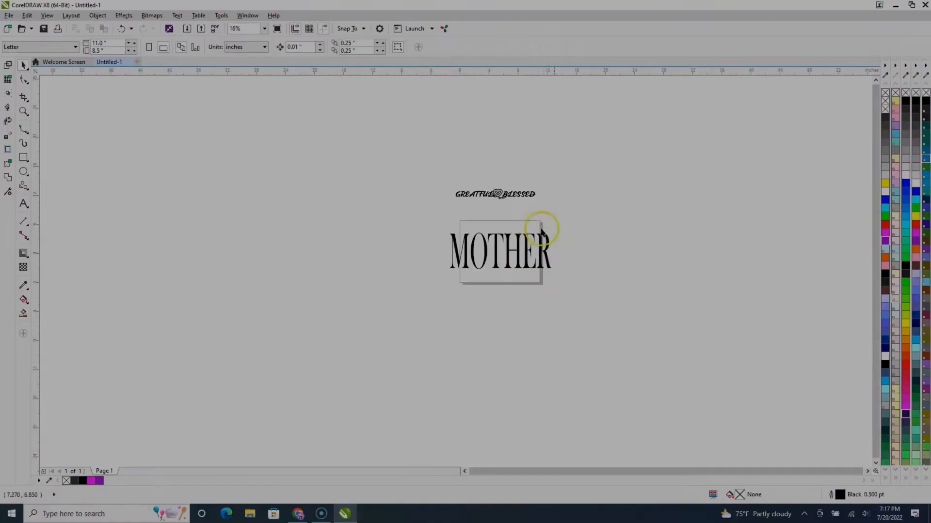
Step: Move the welded GREATFUL heart BLESSED line down over the middle of the word MOTHER
scroll(505, 214, up, 2)
drag(482, 157, 494, 378)
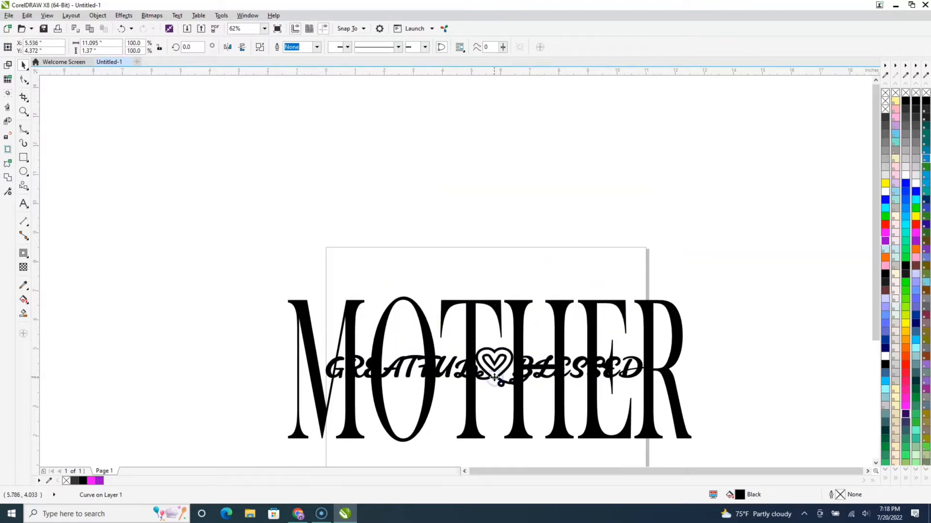
click(492, 377)
Step: Fill MOTHER with 20% black and give the GREATFUL heart BLESSED curve a white fill and white outline
click(518, 314)
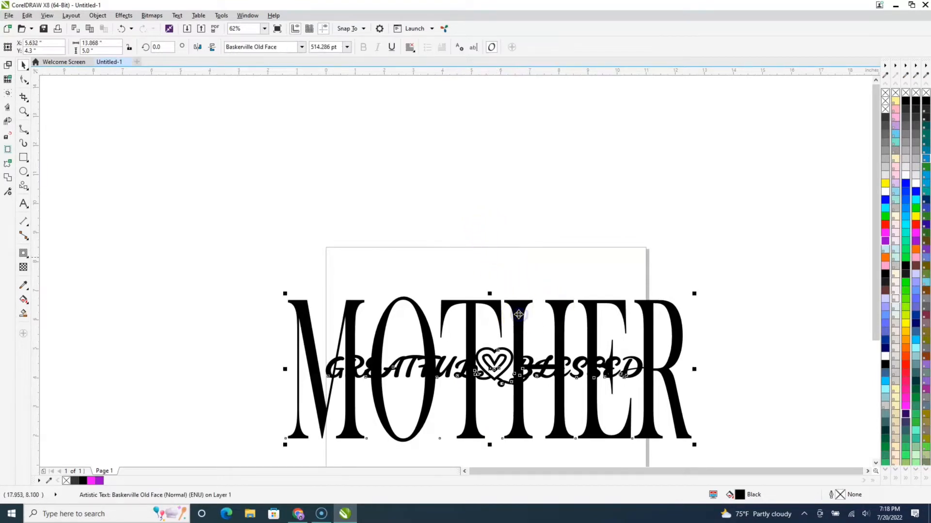
click(885, 166)
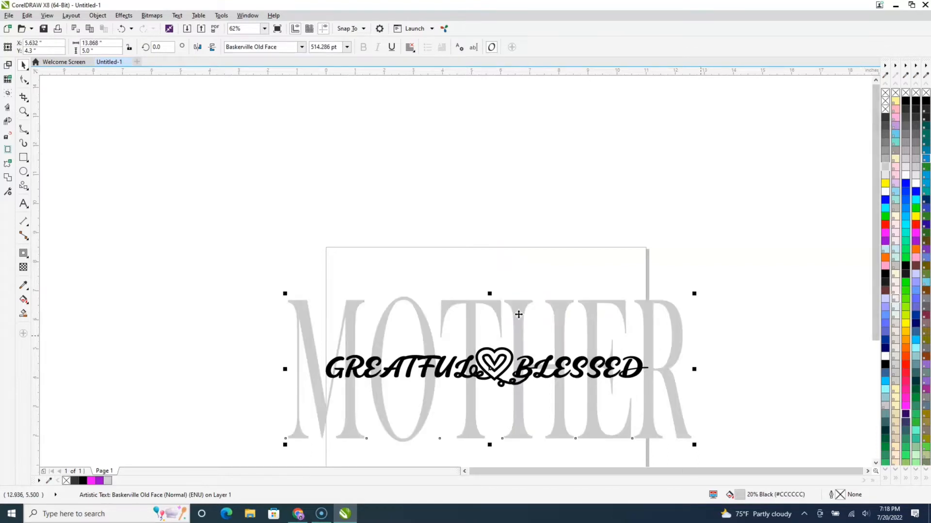
click(576, 378)
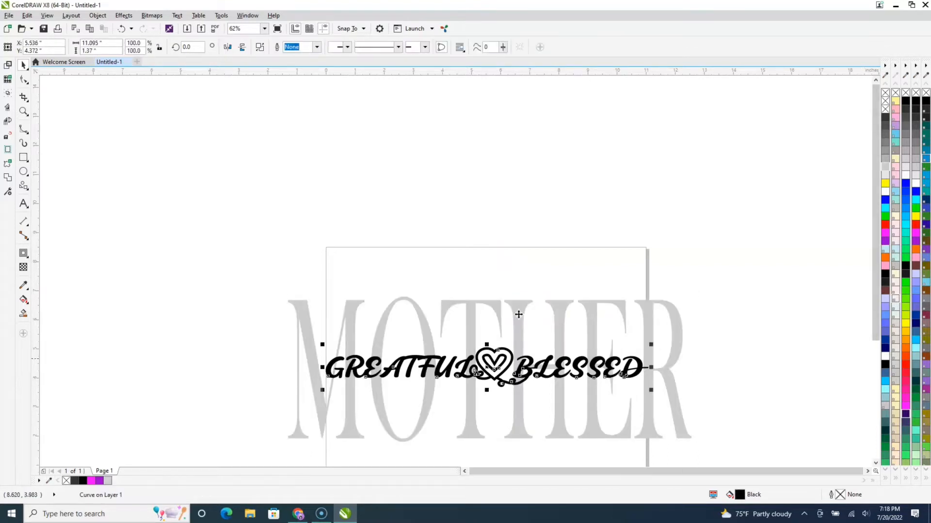
click(885, 192)
right_click(885, 192)
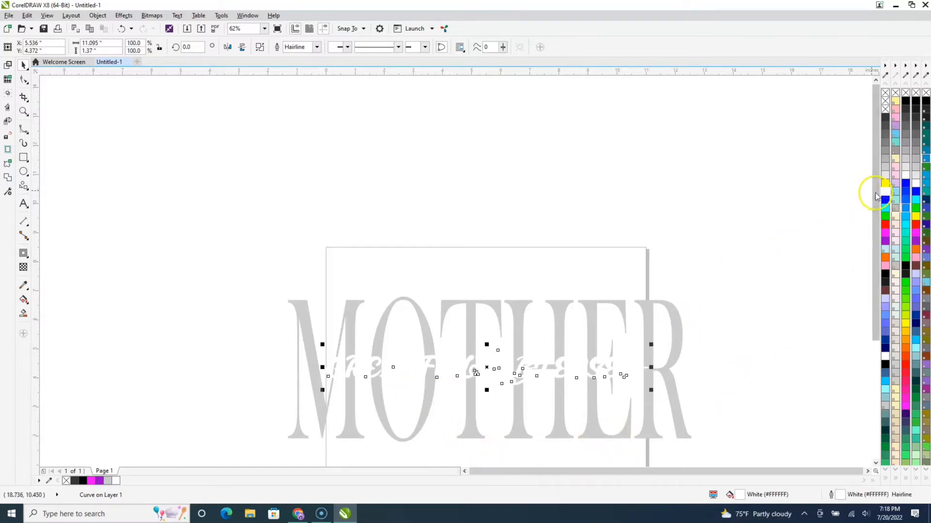
Step: Save the drawing as Mother Great Blessed.cdr
drag(875, 194, 874, 233)
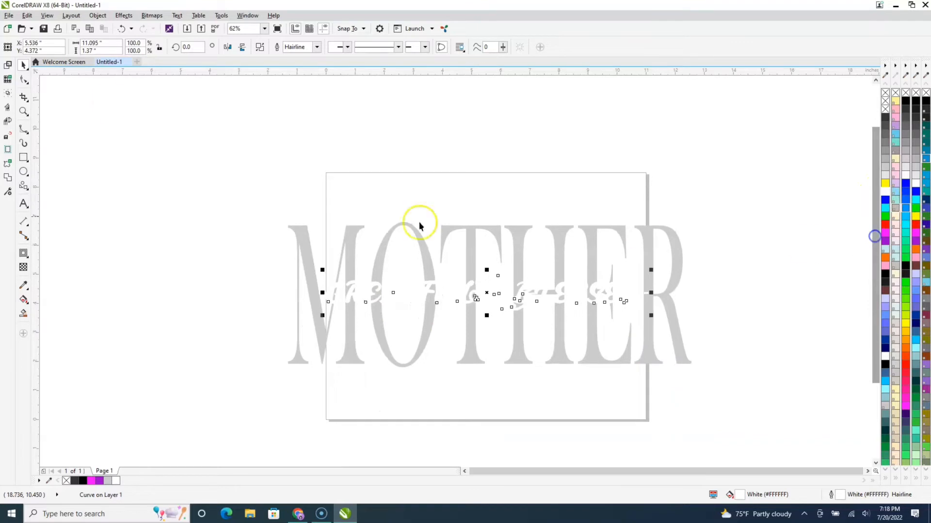
click(9, 16)
click(34, 108)
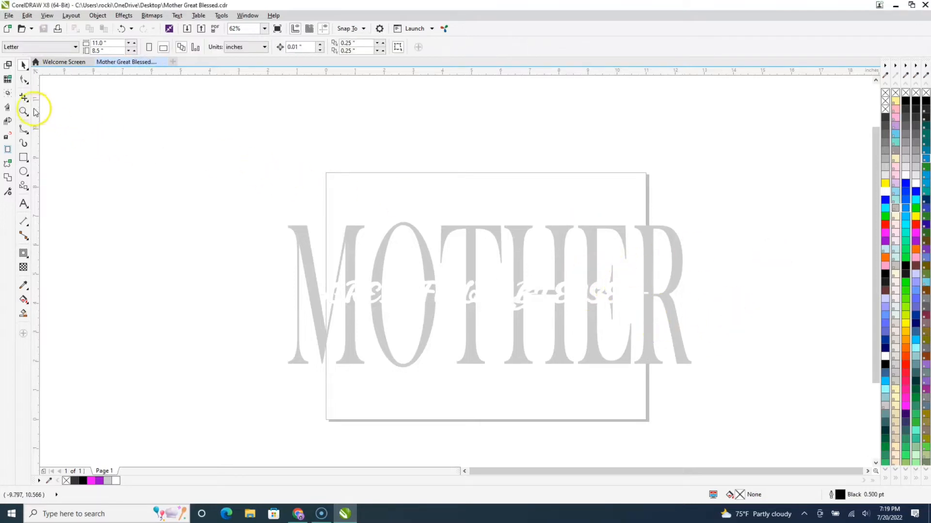
Step: Draw a rectangle about 21.3 by 11.3 inches around the whole design and fill it with 80% black
click(25, 158)
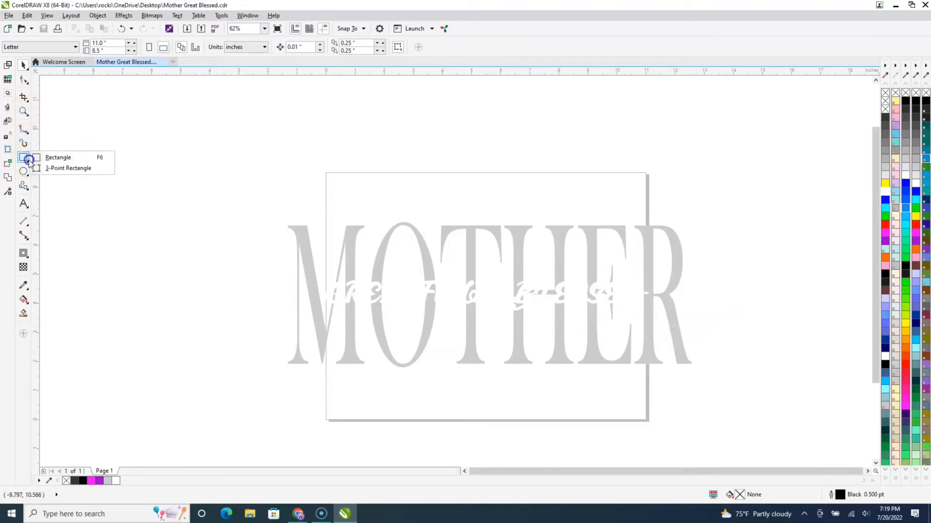
click(65, 157)
drag(191, 122, 811, 452)
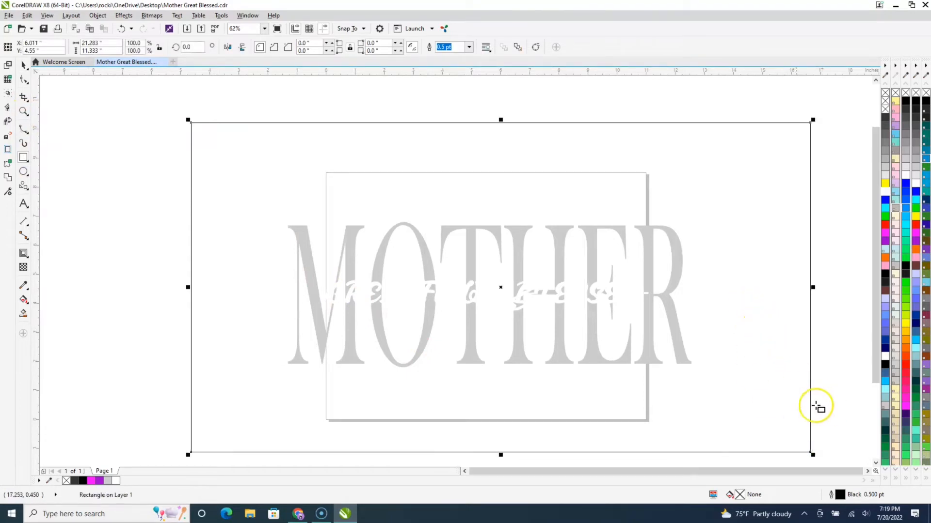
click(885, 117)
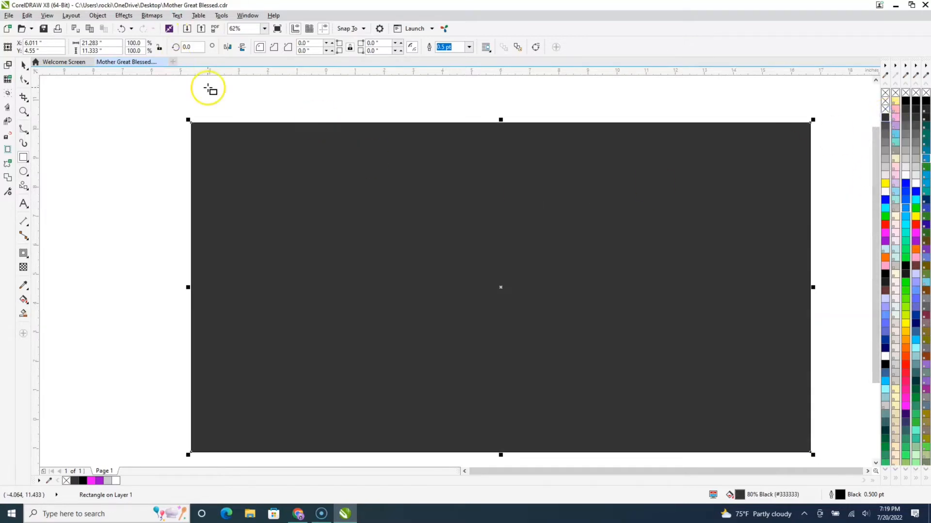
Step: Send the dark rectangle to the back, behind MOTHER and the GREATFUL heart BLESSED line
right_click(397, 161)
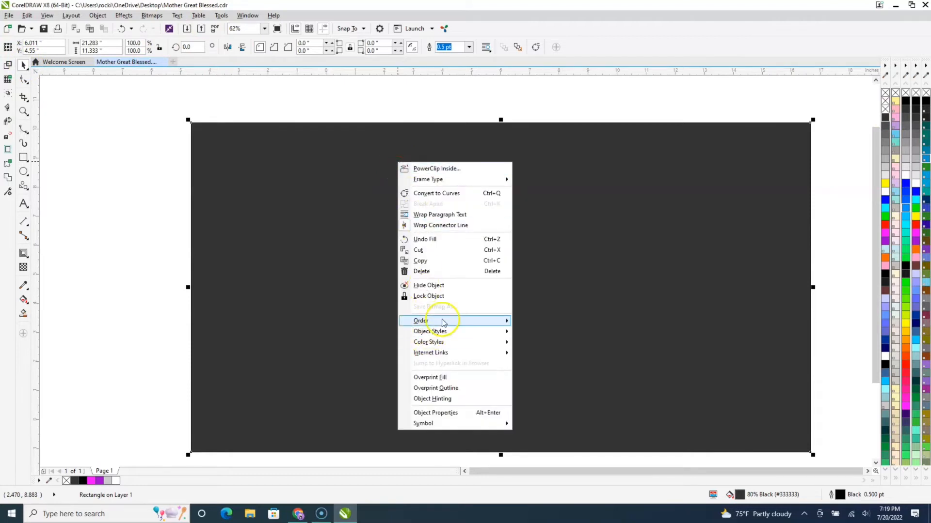
mouse_move(492, 320)
click(552, 334)
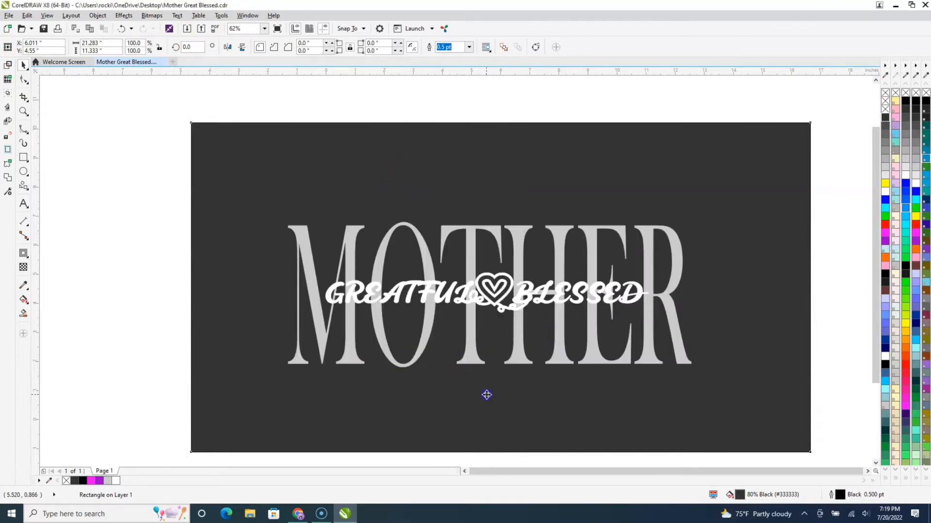
scroll(479, 325, up, 3)
scroll(479, 325, up, 1)
scroll(478, 327, down, 3)
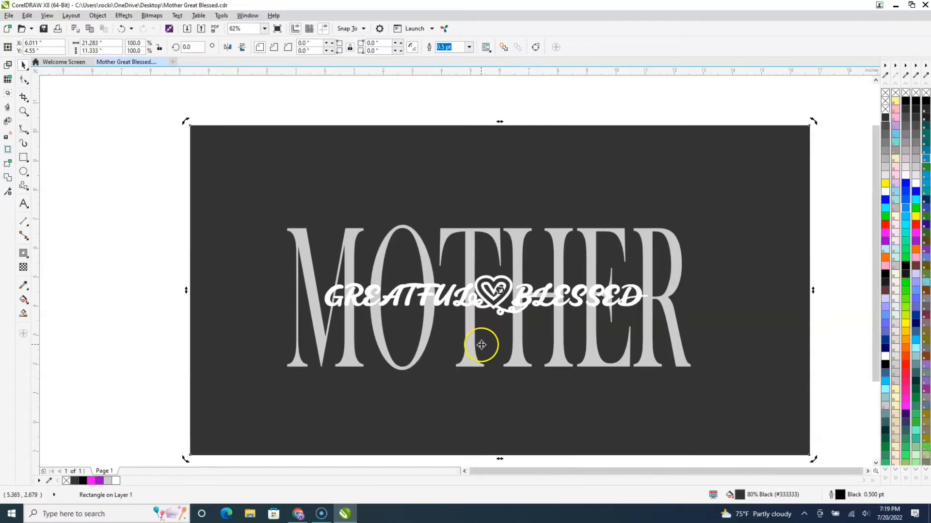
scroll(451, 330, down, 1)
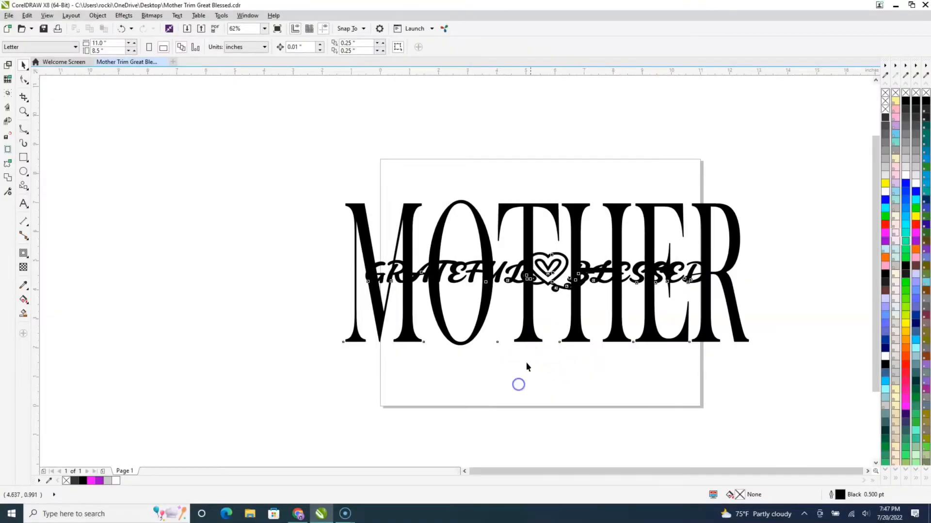
Step: In the Mother Trim Great Blessed drawing, fill MOTHER with 20% black and the GRATEFUL heart BLESSED curve with blue #336699
click(657, 286)
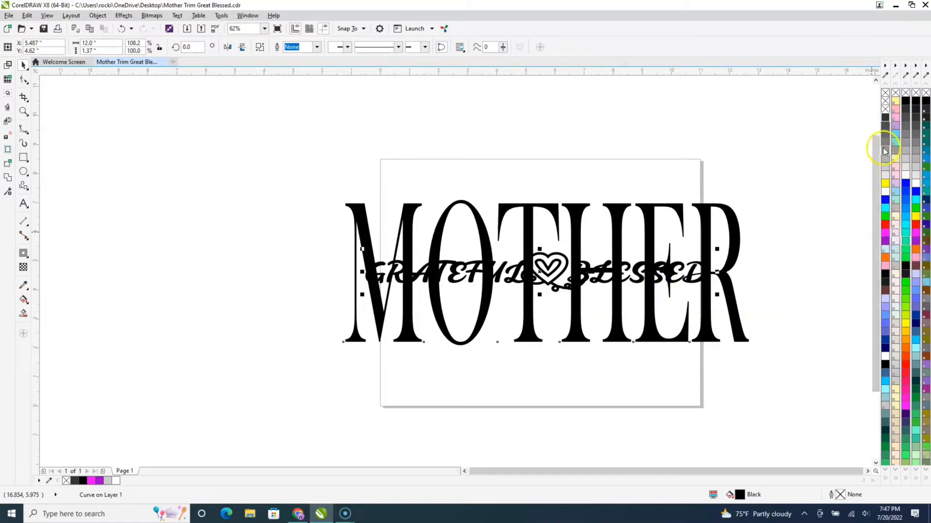
click(704, 226)
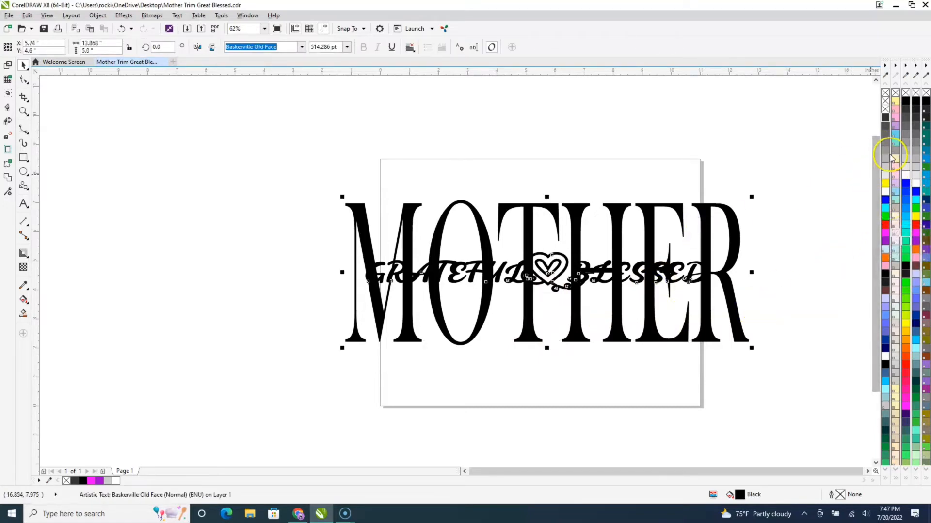
click(885, 166)
click(796, 243)
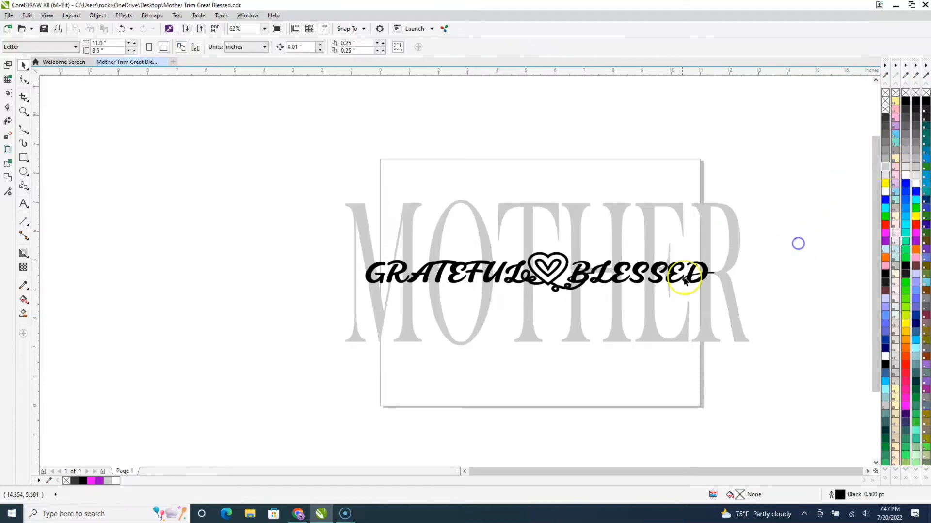
click(711, 280)
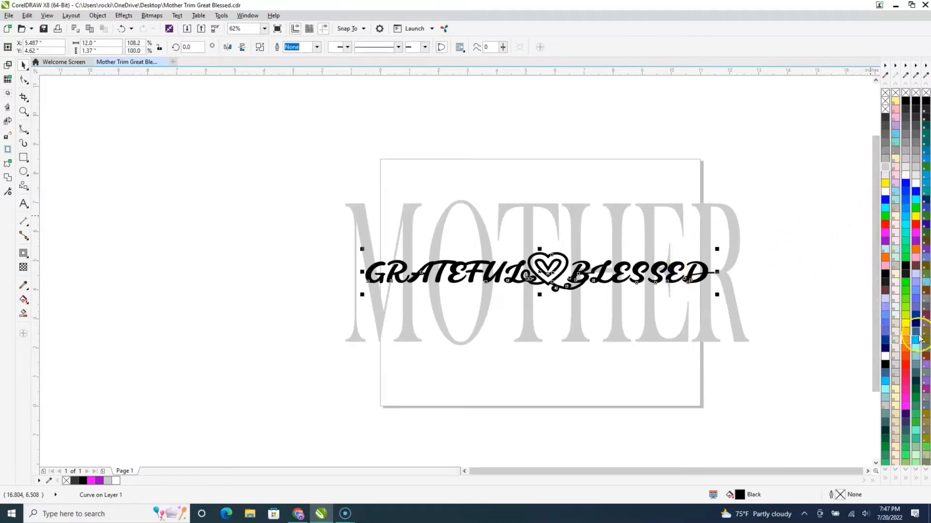
click(915, 333)
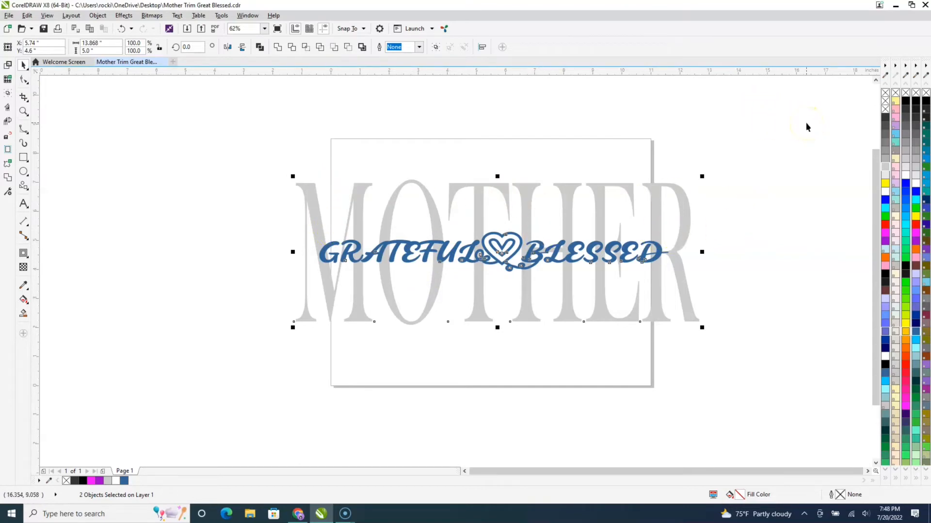
Step: Stretch the GRATEFUL heart BLESSED curve outward over the letter M to a width of about 12.44 inches
scroll(751, 204, up, 2)
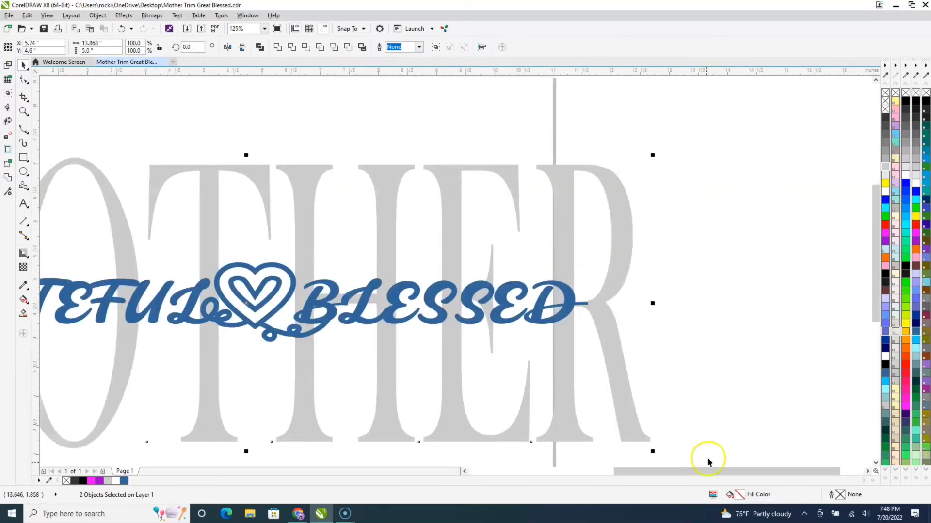
drag(707, 471, 650, 472)
scroll(698, 372, down, 2)
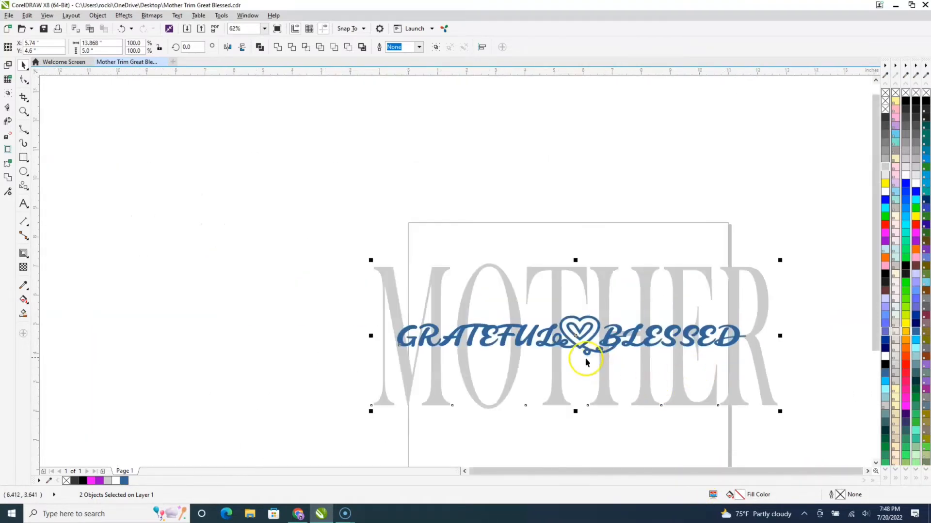
scroll(586, 361, up, 2)
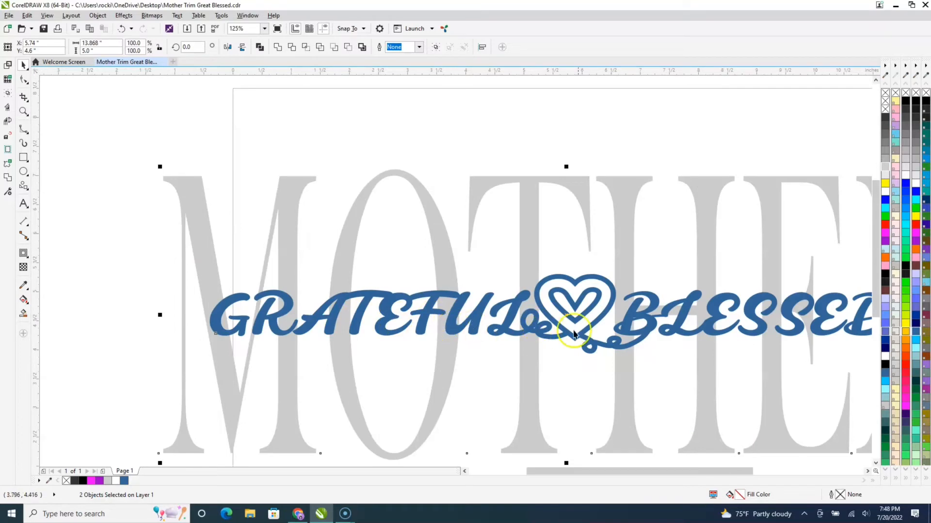
scroll(784, 397, down, 2)
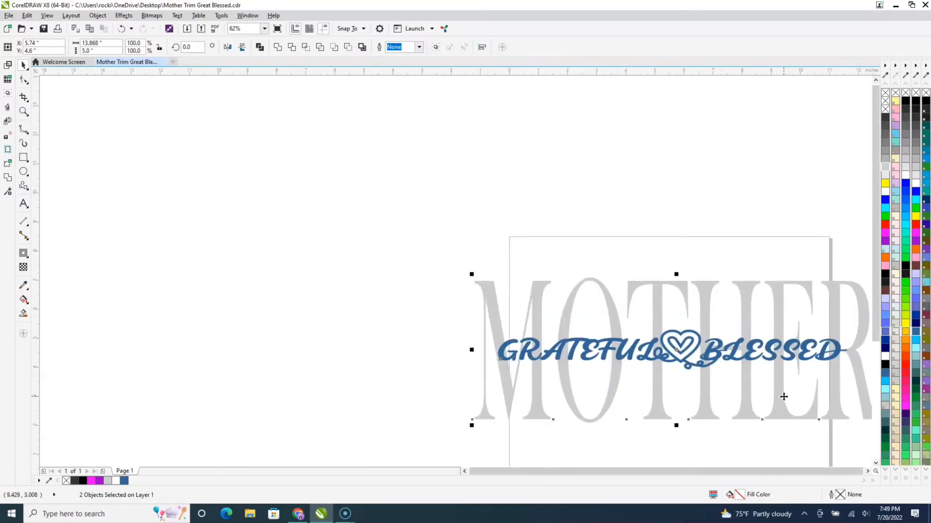
click(505, 357)
click(502, 350)
click(606, 450)
click(555, 356)
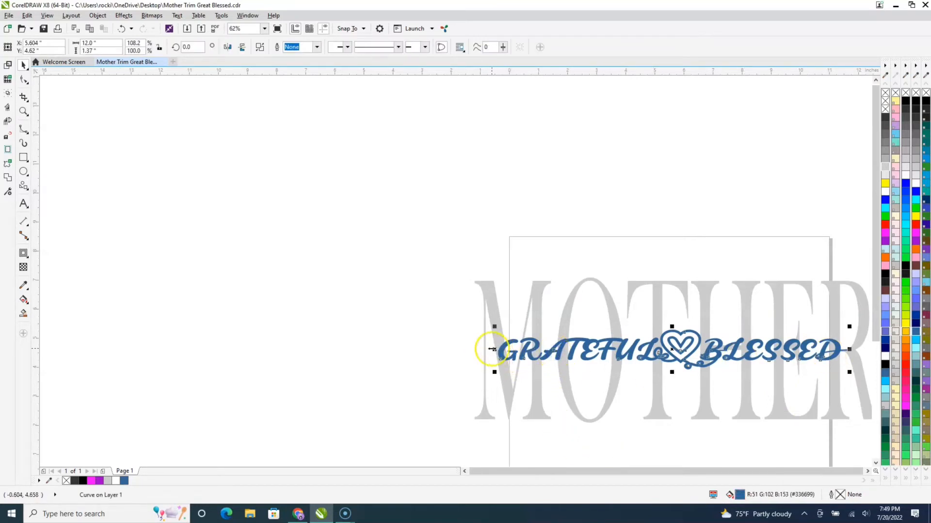
drag(492, 350, 479, 350)
click(634, 465)
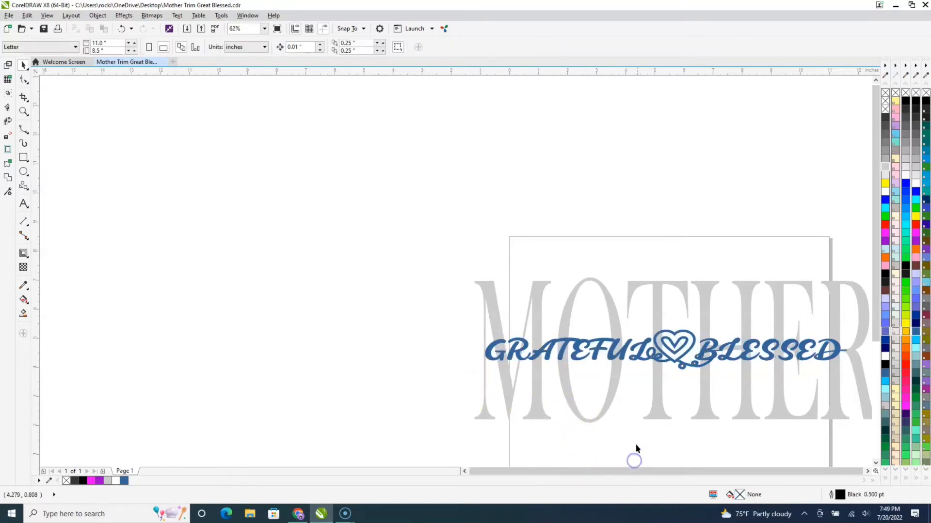
Step: Stretch the BLESSED end of the curve farther over the letter R, to a total width of about 12.7 inches
scroll(636, 446, down, 1)
scroll(666, 459, up, 1)
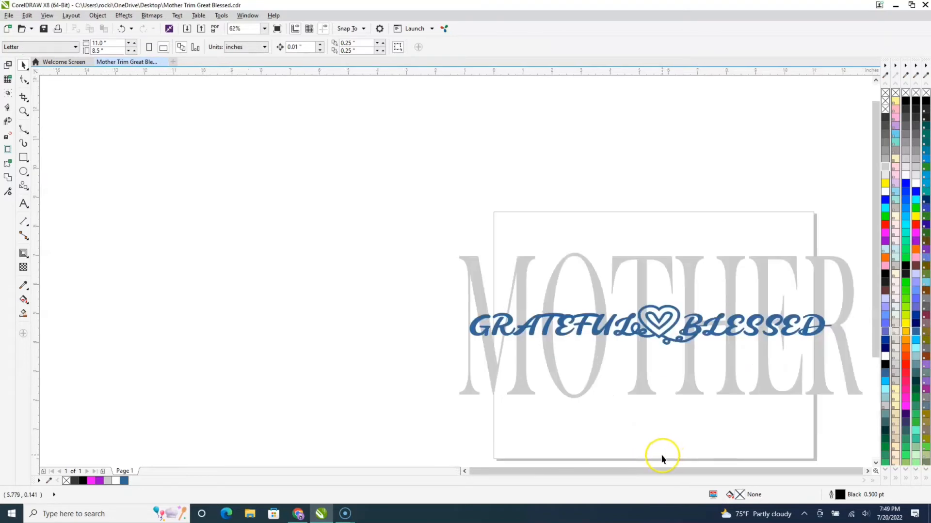
click(831, 325)
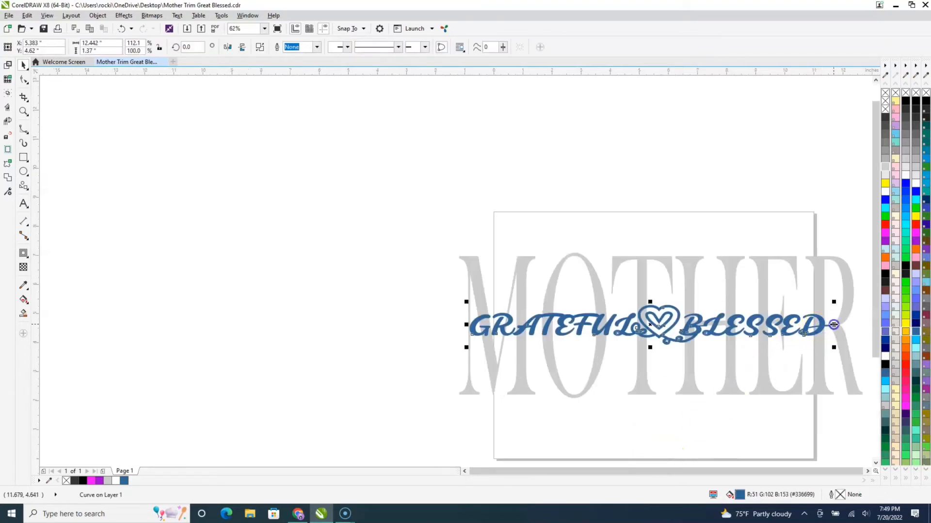
drag(834, 325, 852, 383)
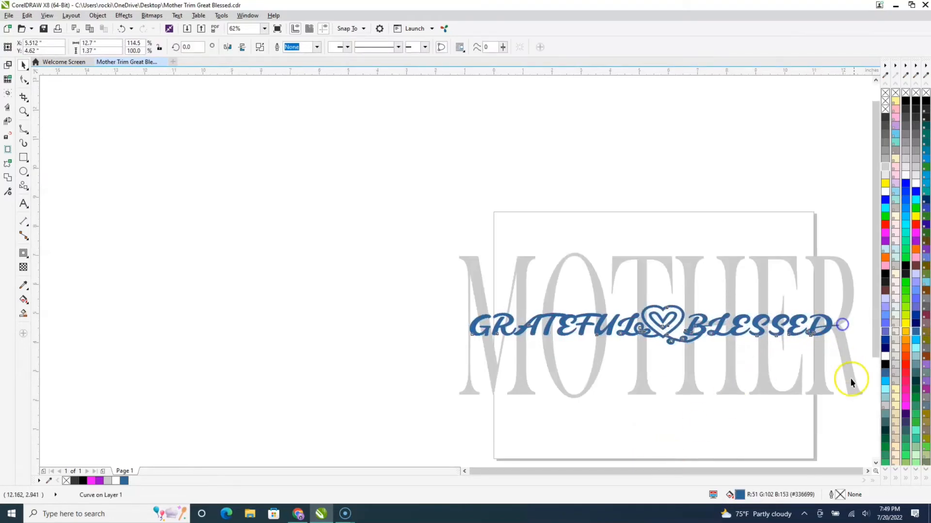
scroll(688, 395, down, 1)
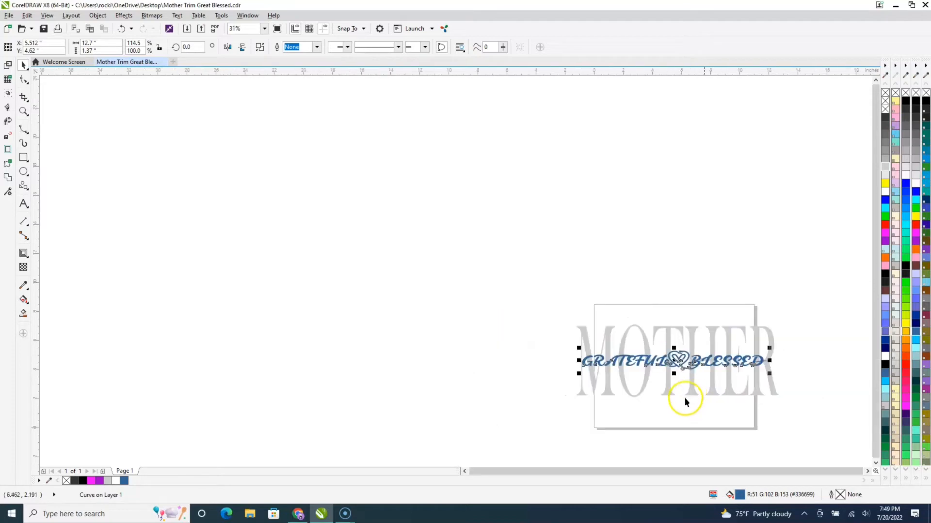
Step: Save the Mother Trim Great Blessed drawing with the coloured MOTHER and GRATEFUL heart BLESSED design
click(695, 433)
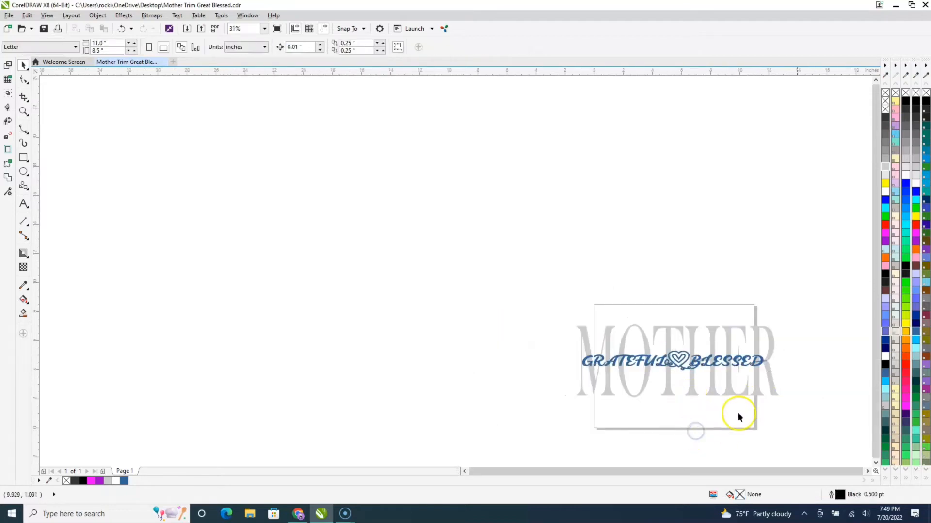
click(867, 471)
click(867, 471)
click(867, 471)
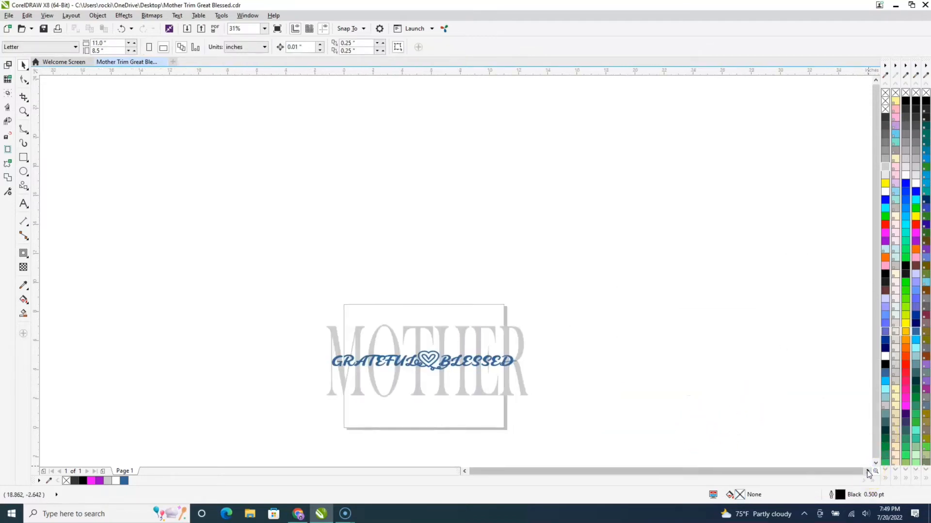
scroll(391, 438, up, 3)
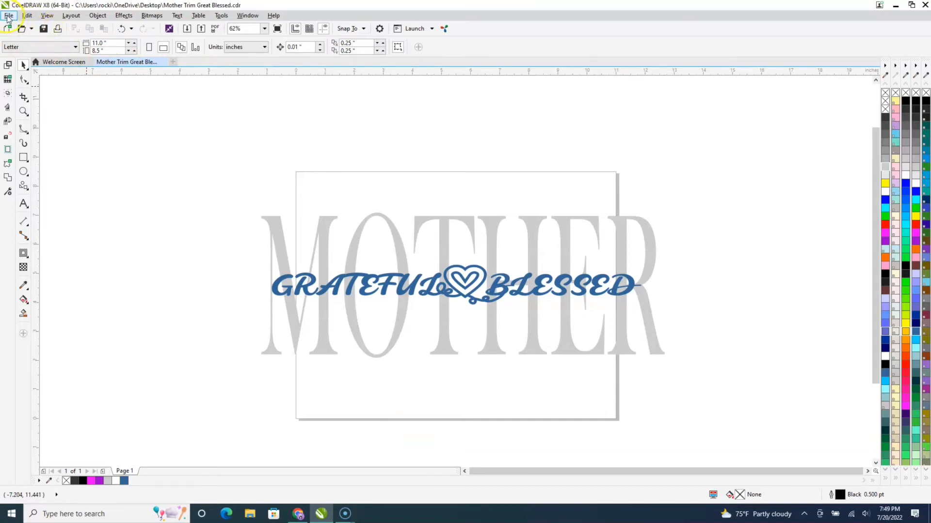
click(45, 30)
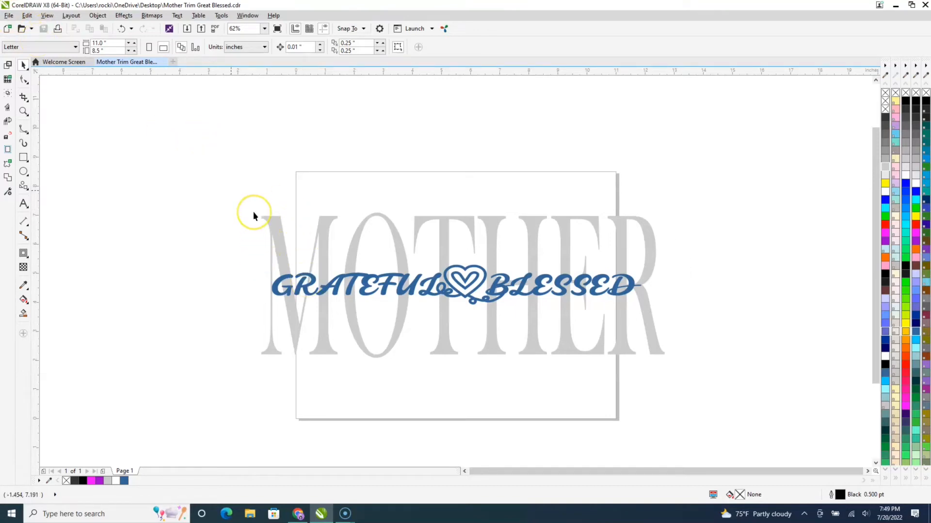
Step: Trim MOTHER with the overlapping GRATEFUL heart BLESSED curve and move the blue curve down below MOTHER
mouse_move(229, 190)
mouse_down()
mouse_move(338, 393)
mouse_move(642, 440)
mouse_move(741, 431)
mouse_up()
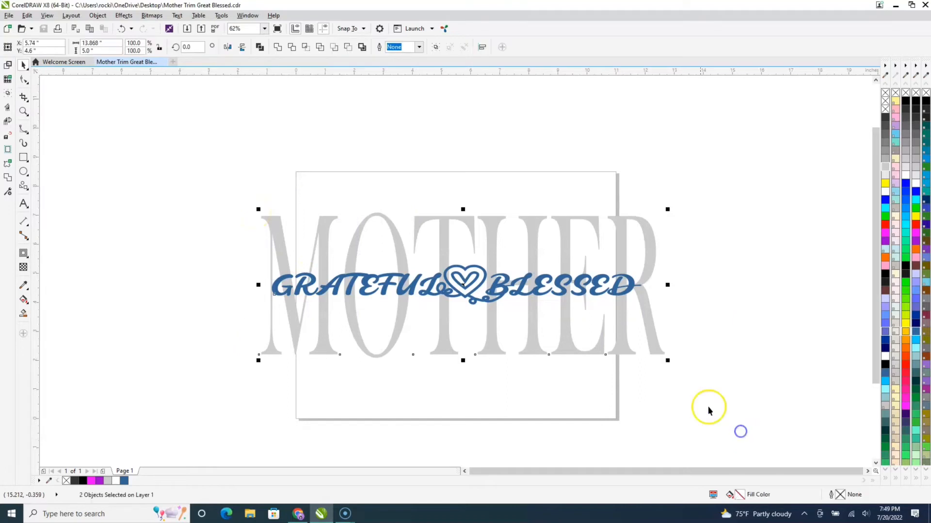
click(291, 47)
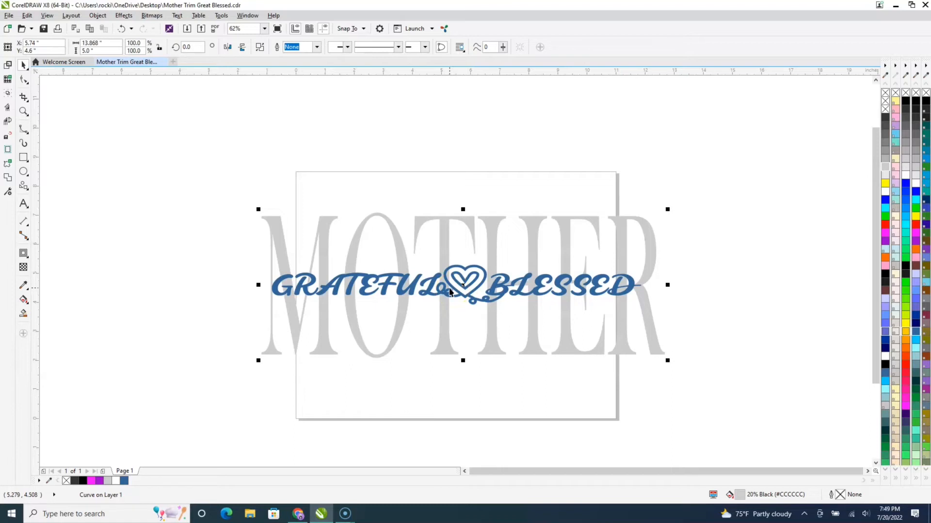
drag(450, 290, 447, 380)
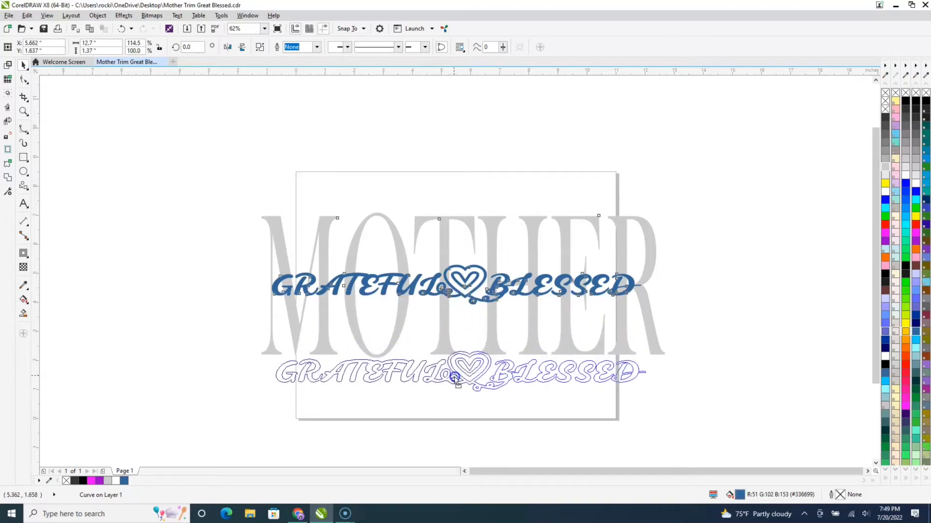
click(449, 298)
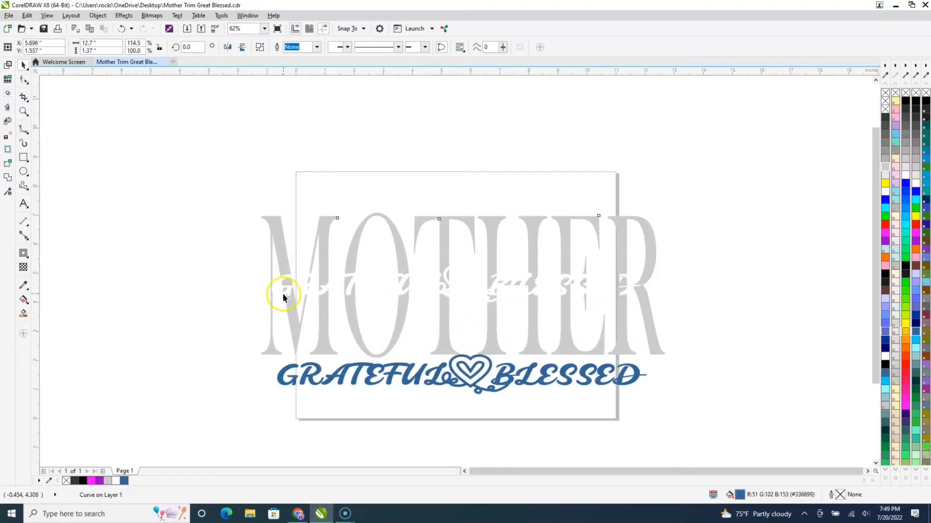
scroll(289, 290, up, 3)
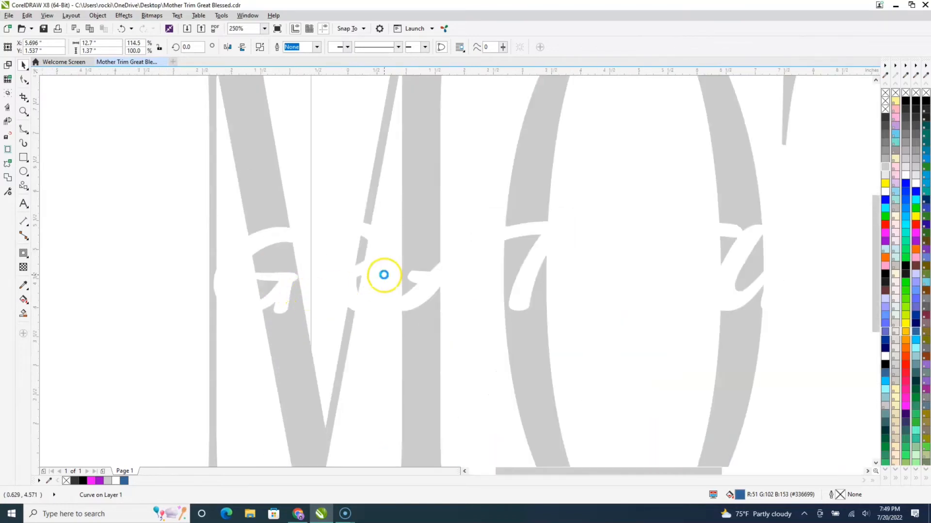
scroll(386, 273, down, 3)
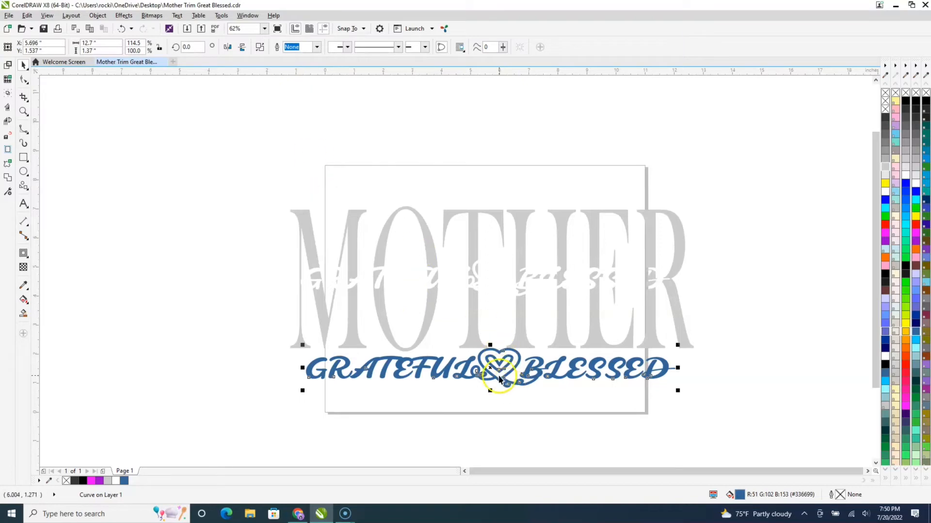
drag(498, 382, 499, 390)
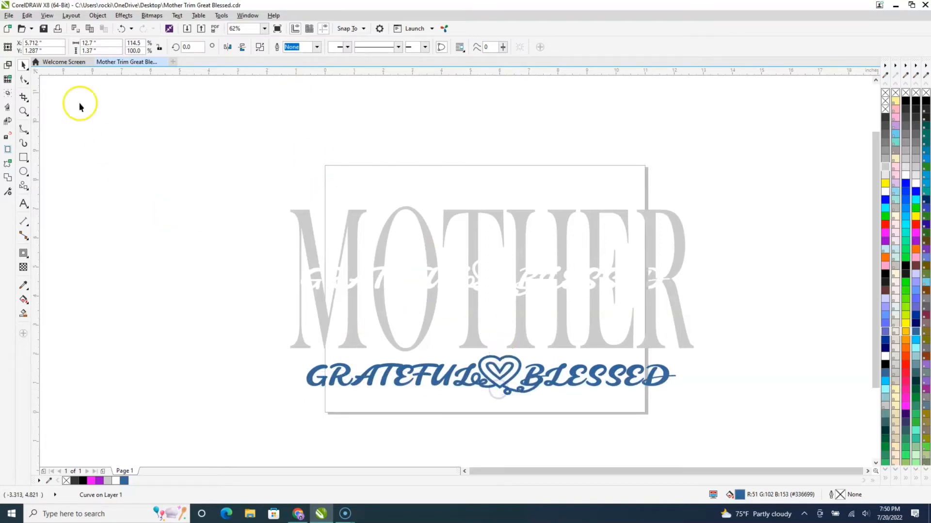
click(10, 14)
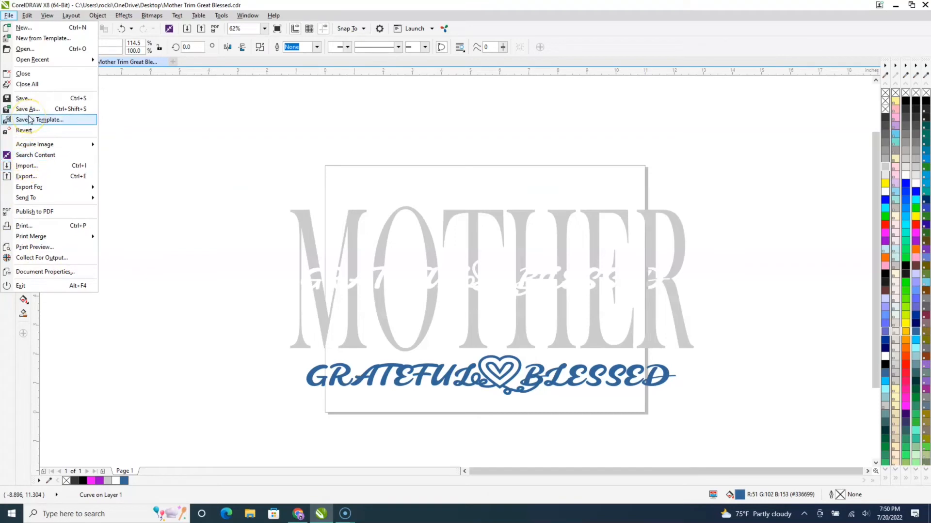
mouse_move(29, 187)
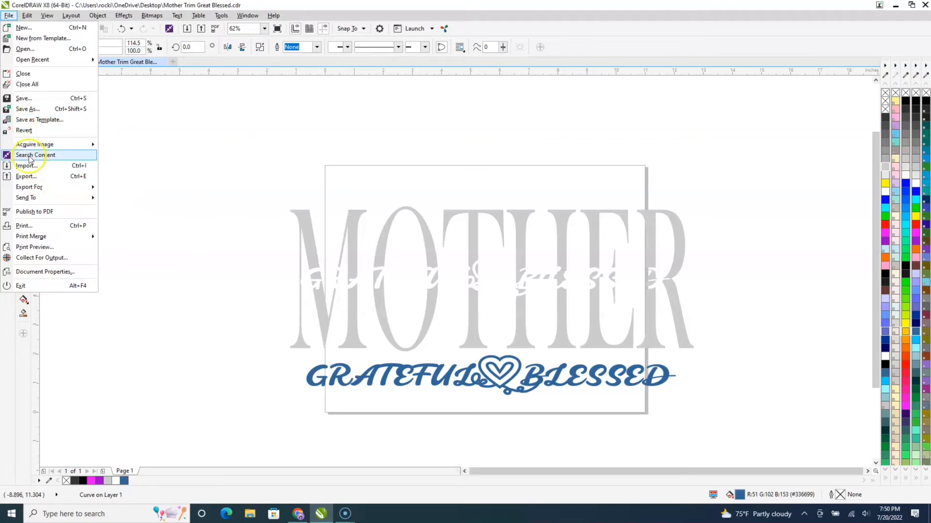
click(199, 125)
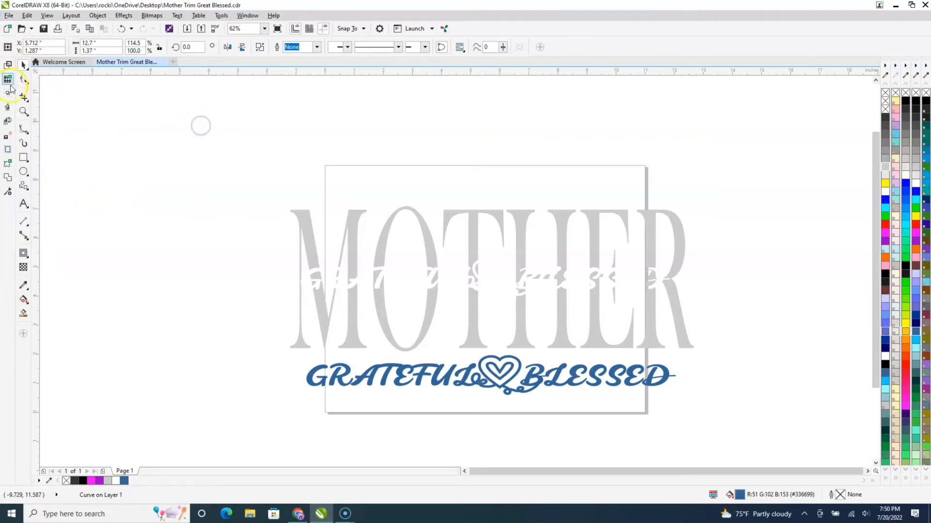
Step: Add the artistic text "Grateful & Blessed" above MOTHER
click(22, 203)
click(301, 133)
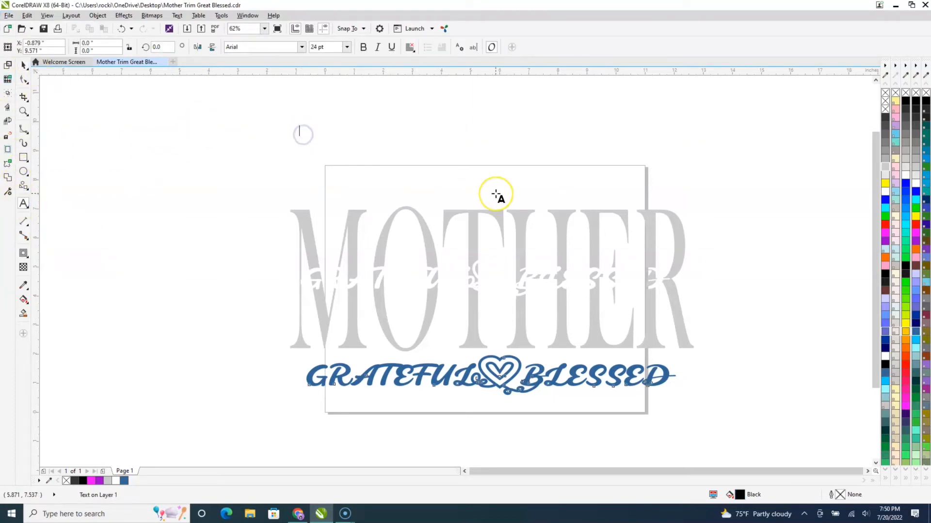
text(Grateful & Blessed)
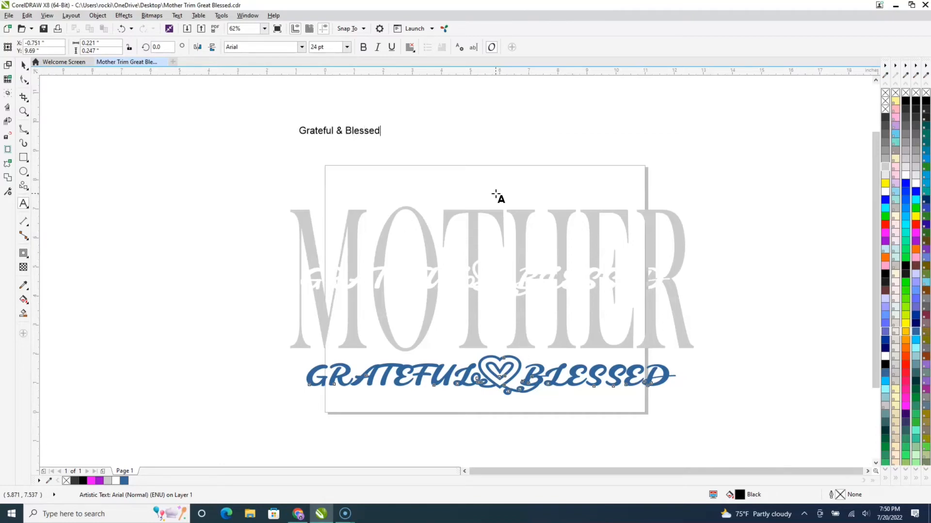
Step: Enlarge the Grateful & Blessed text to about 14.4 inches wide and set its font to Sweet Chili
click(339, 47)
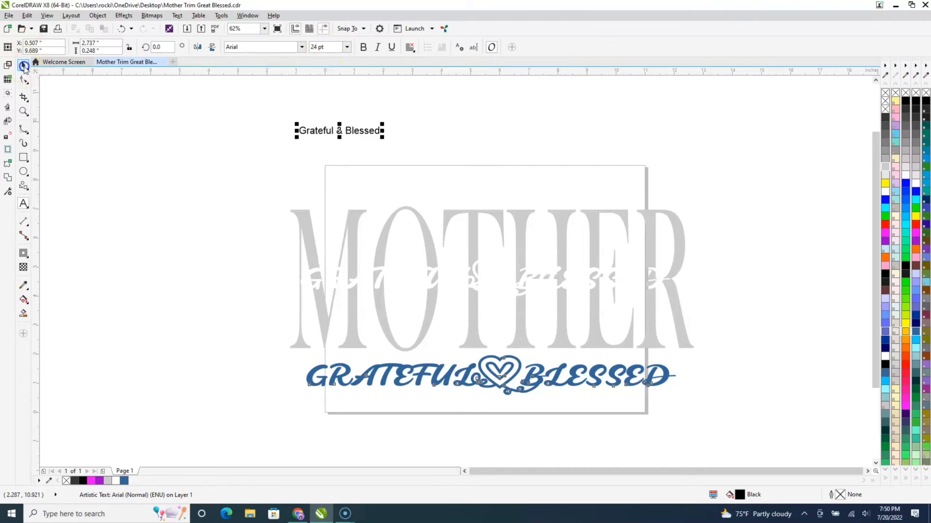
drag(382, 137, 391, 157)
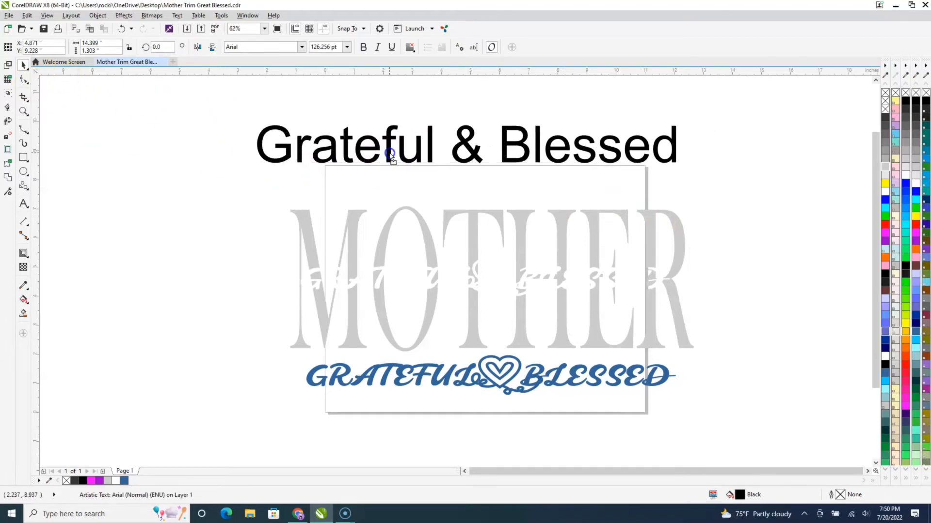
click(302, 47)
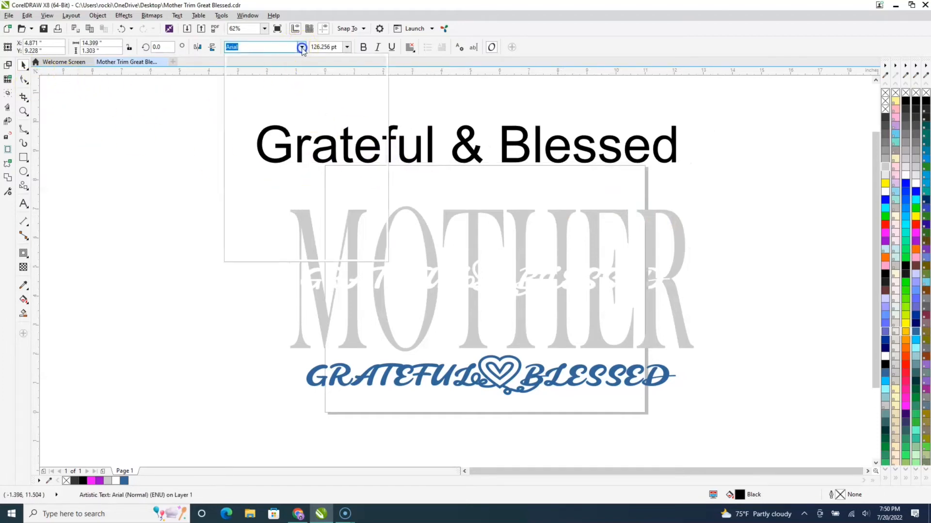
click(276, 76)
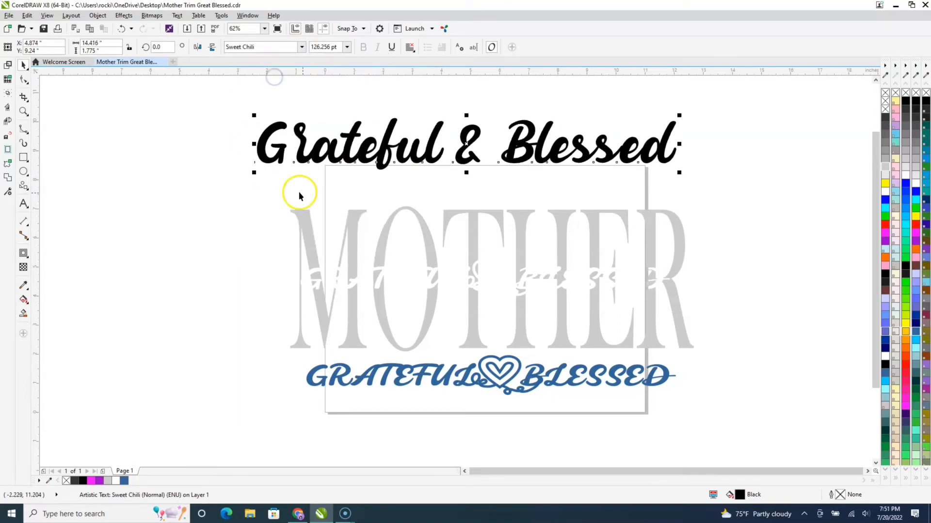
Step: Reselect the Grateful & Blessed text and undo the last change
click(190, 208)
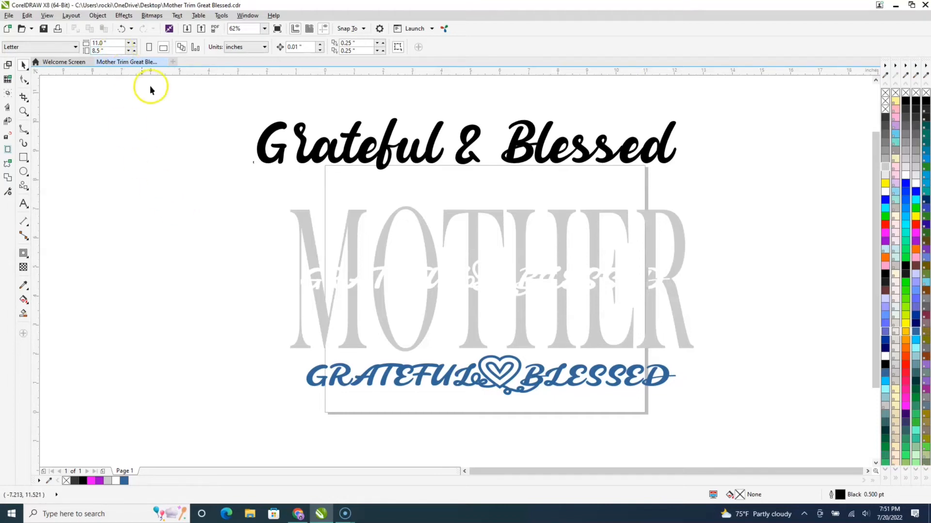
click(371, 154)
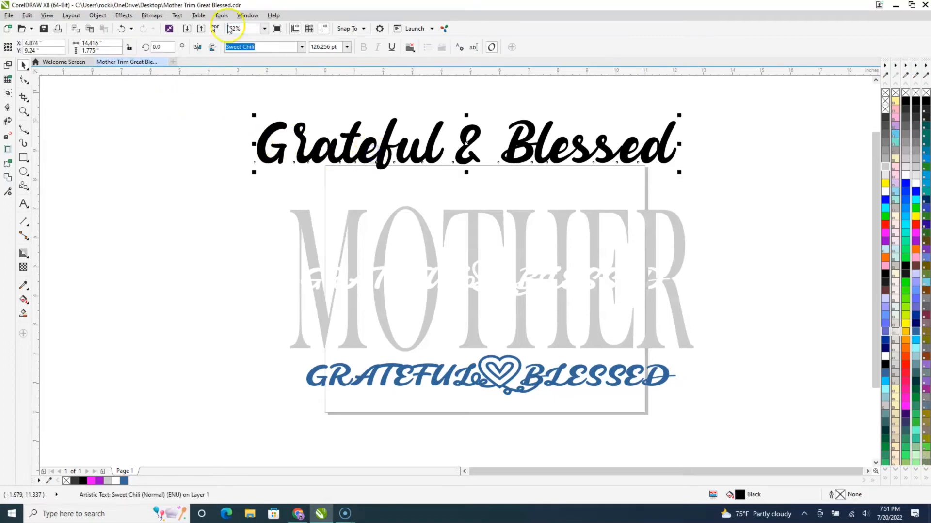
click(121, 29)
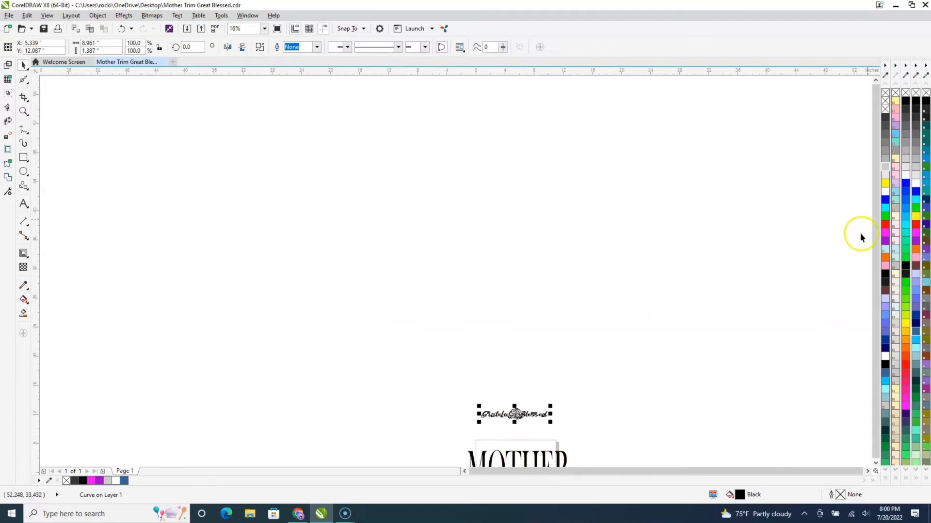
Step: Move the Grateful heart Blessed curve down onto the middle of the black MOTHER text
click(875, 464)
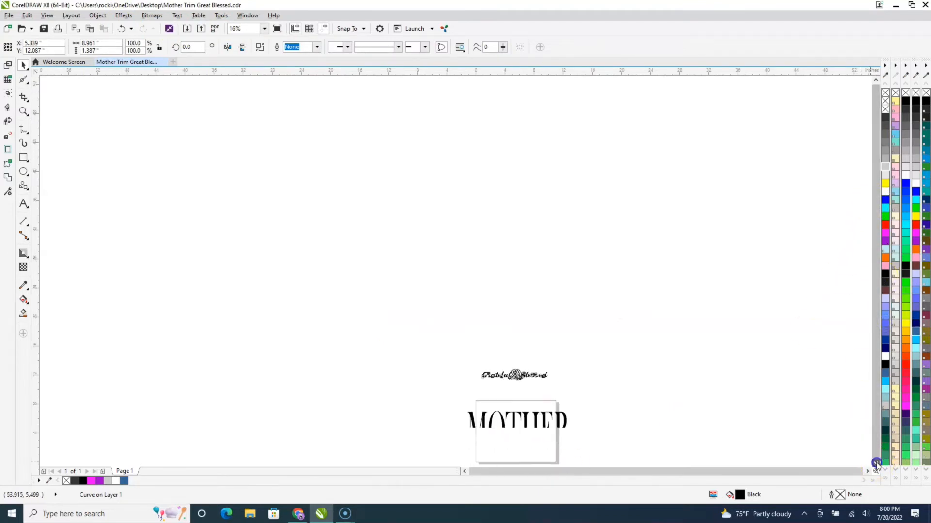
click(875, 464)
scroll(548, 370, up, 3)
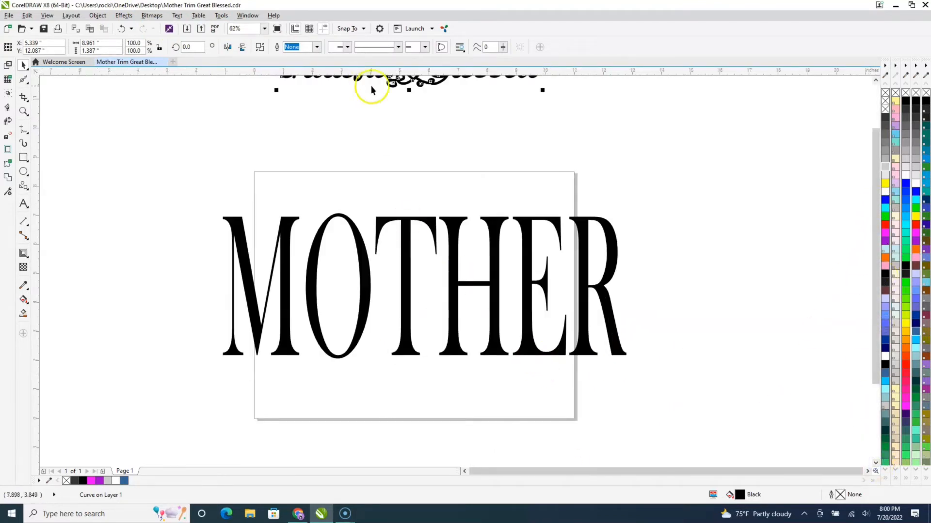
drag(426, 80, 429, 303)
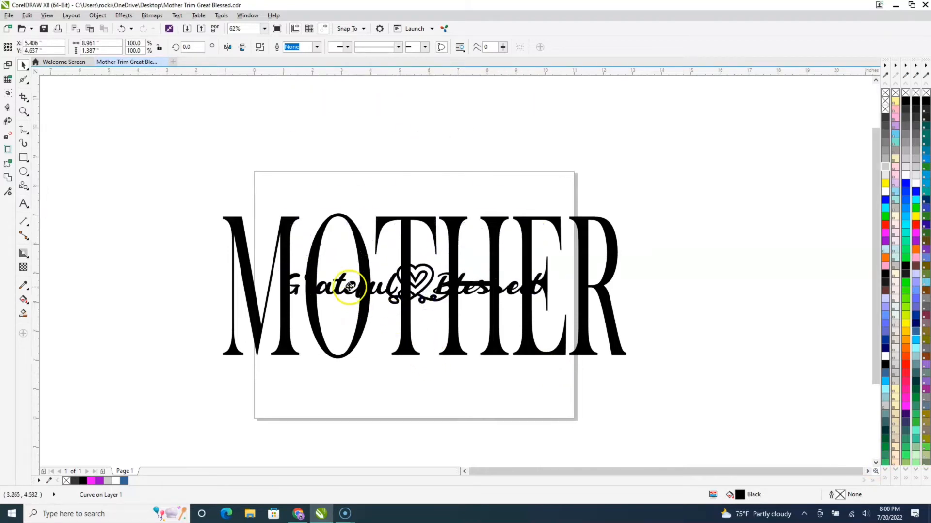
Step: Stretch both ends of the Grateful heart Blessed curve over the letters M and R, to a total width of about 12.77 inches
click(324, 291)
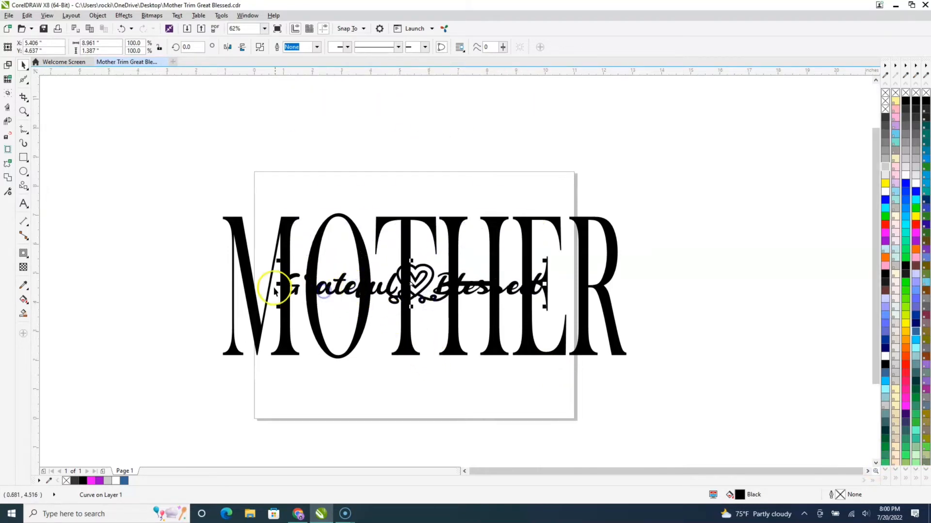
drag(274, 292, 229, 294)
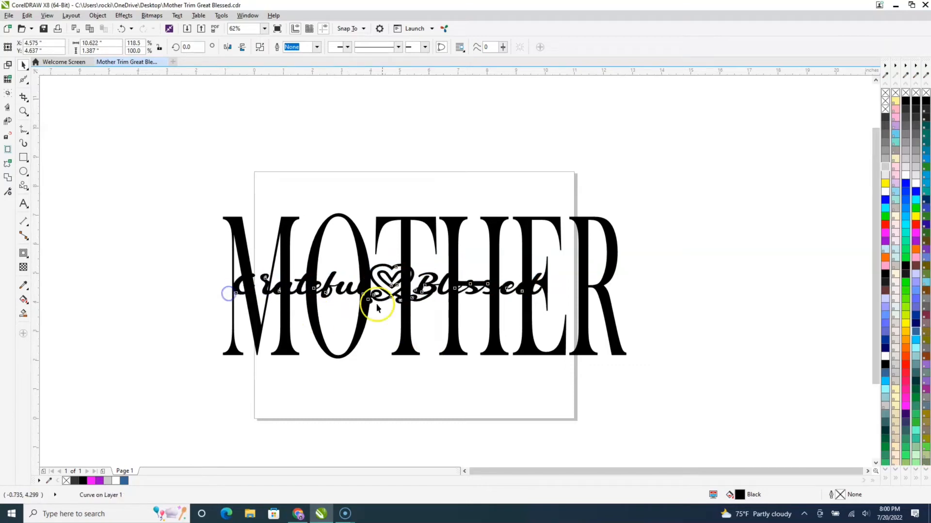
click(538, 292)
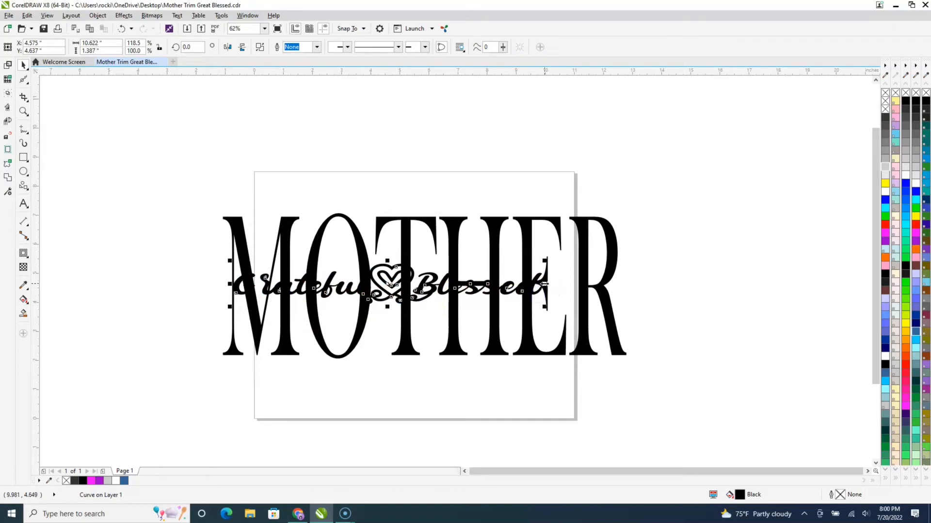
drag(545, 284, 608, 285)
Step: Fill MOTHER with 20% black and give the Grateful heart Blessed curve a white fill and a white hairline outline
scroll(553, 354, up, 2)
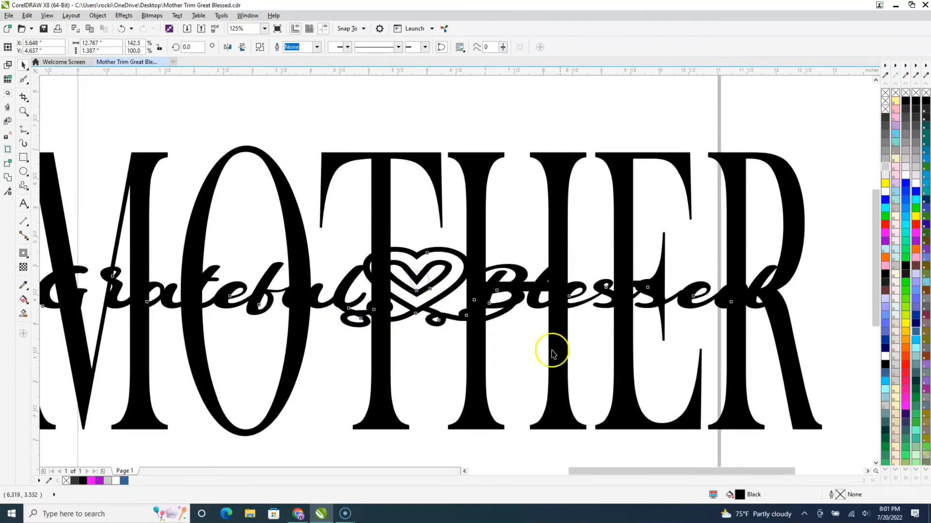
click(735, 176)
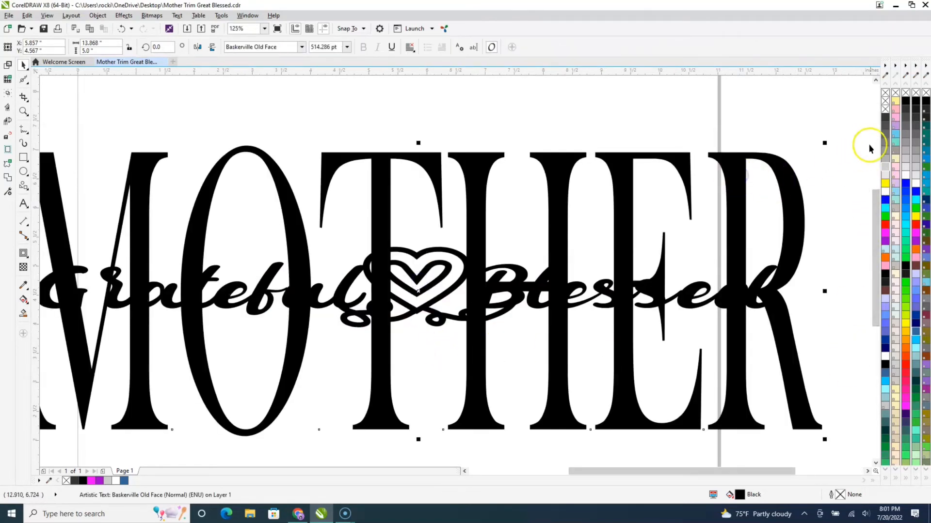
click(885, 167)
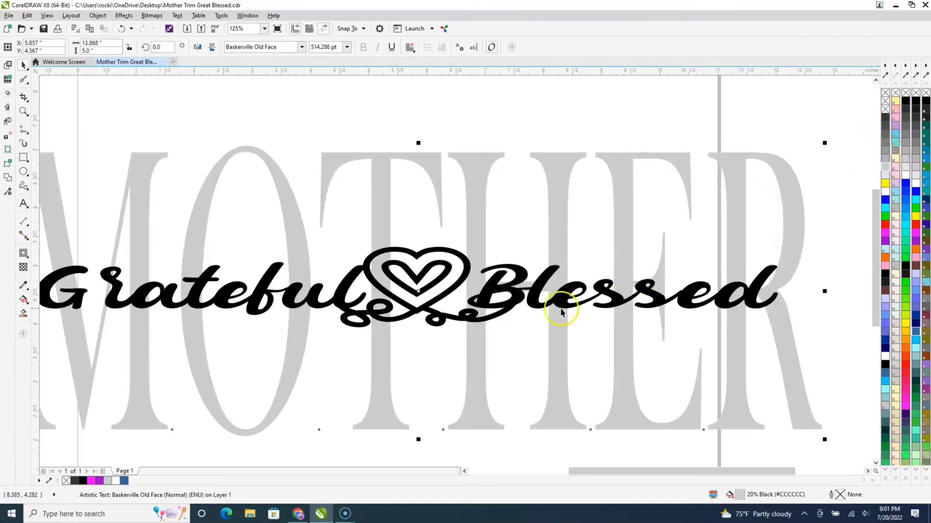
click(538, 305)
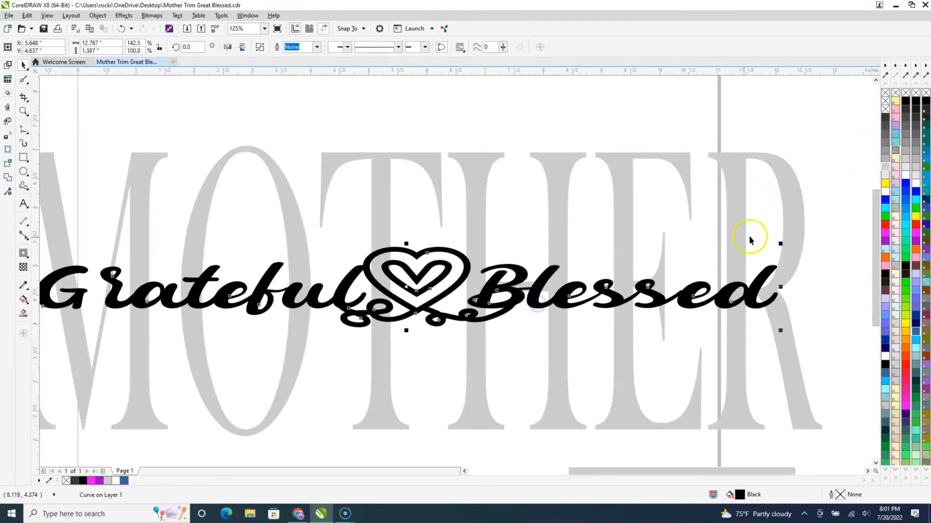
click(885, 192)
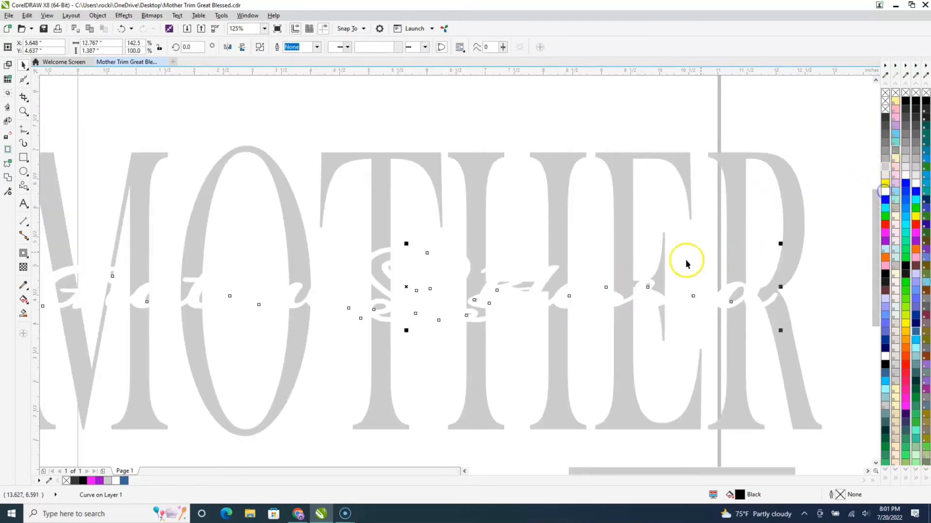
right_click(885, 193)
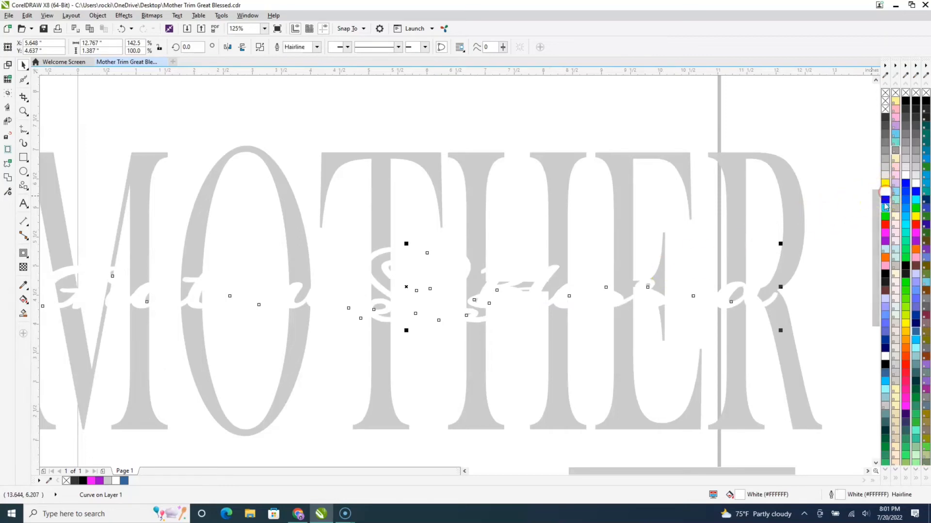
Step: Fill the Grateful heart Blessed curve with purple PANTONE 265 C and save the document
click(926, 365)
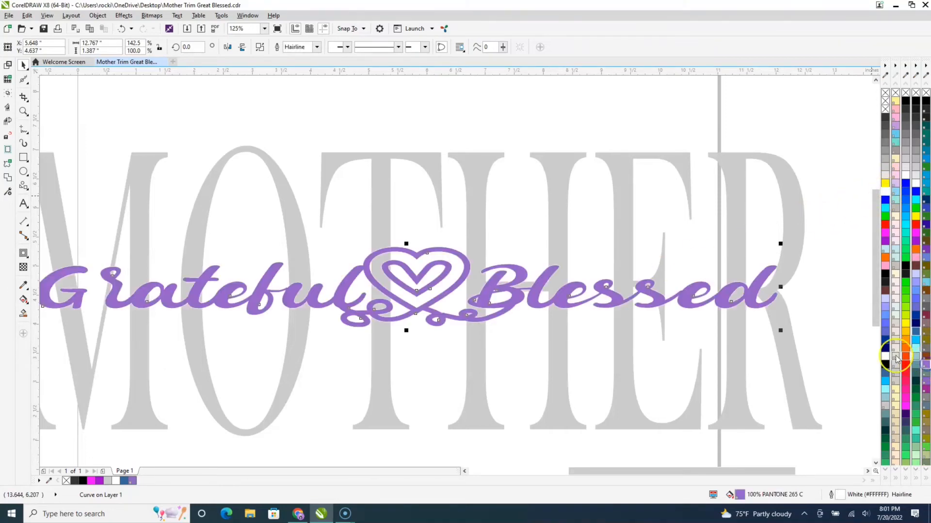
click(525, 339)
scroll(486, 359, down, 2)
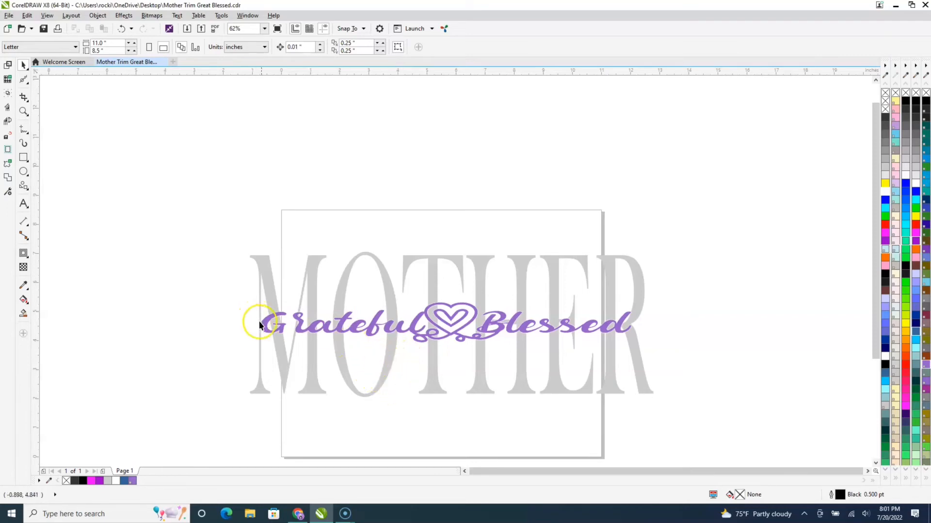
click(43, 29)
Step: Trim MOTHER with the overlaid purple Grateful heart Blessed curve and move that curve up above MOTHER
drag(213, 215, 743, 429)
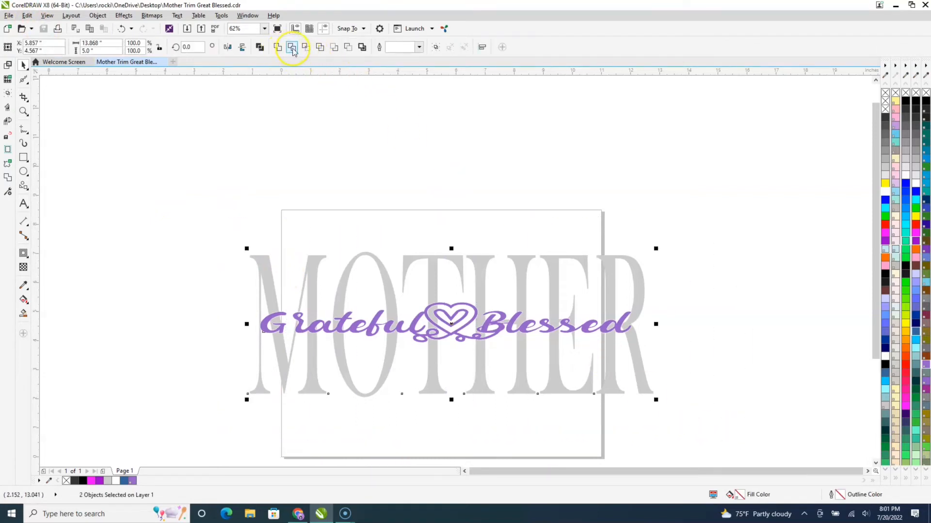
drag(179, 210, 719, 433)
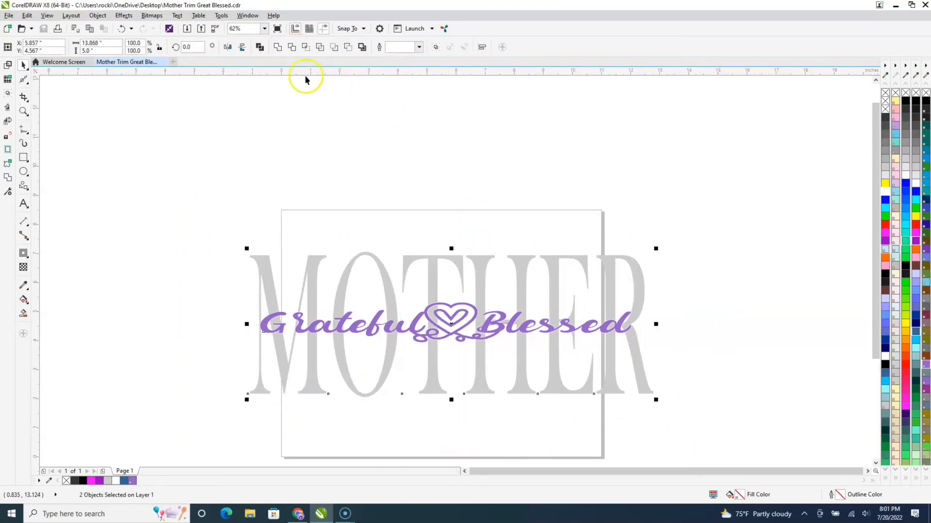
click(292, 48)
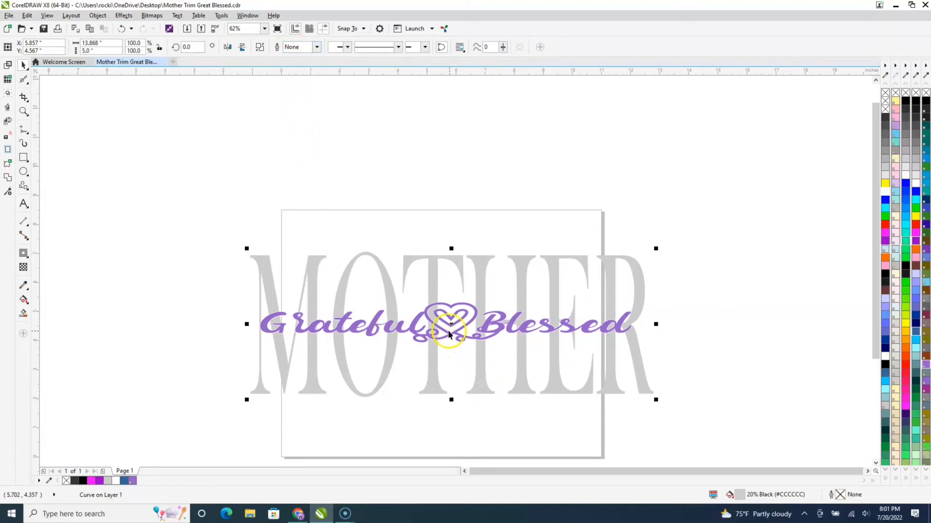
drag(451, 334, 434, 209)
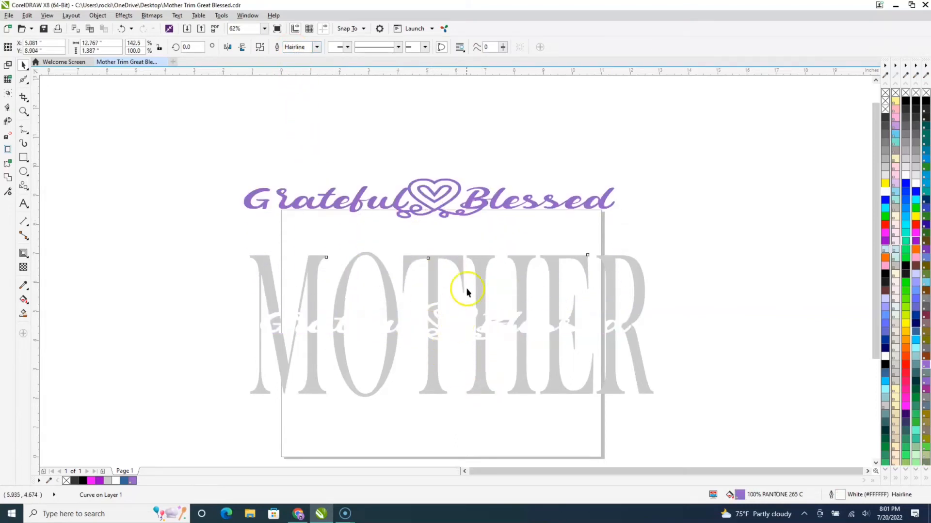
double_click(434, 211)
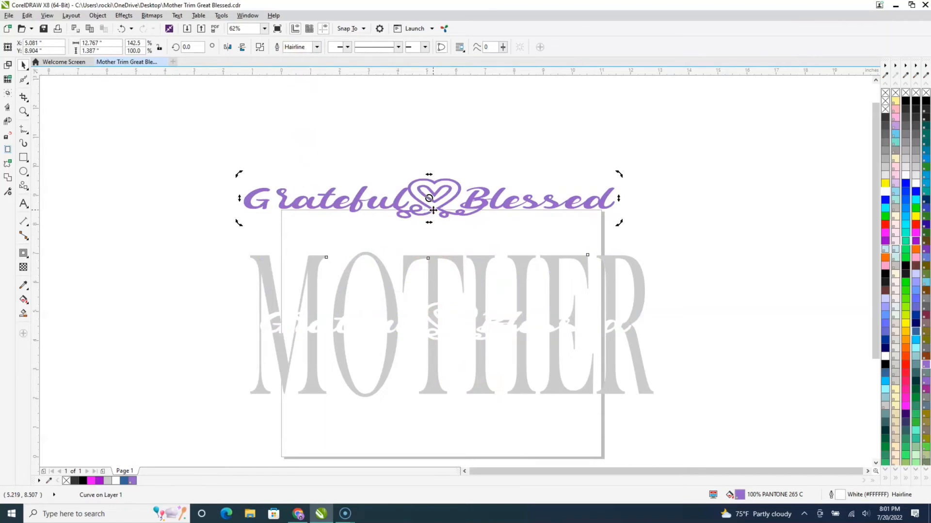
Step: Delete the purple Grateful heart Blessed curve and undo the deletion
key(Delete)
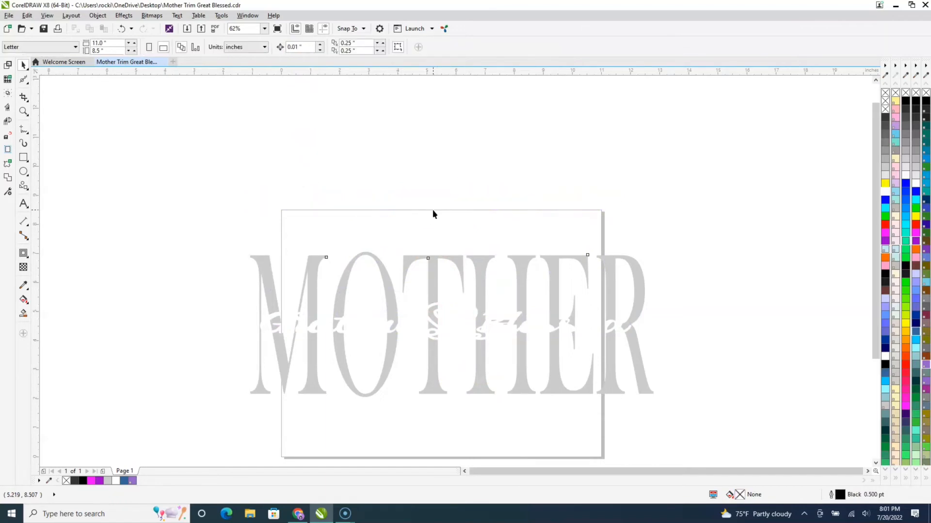
click(121, 29)
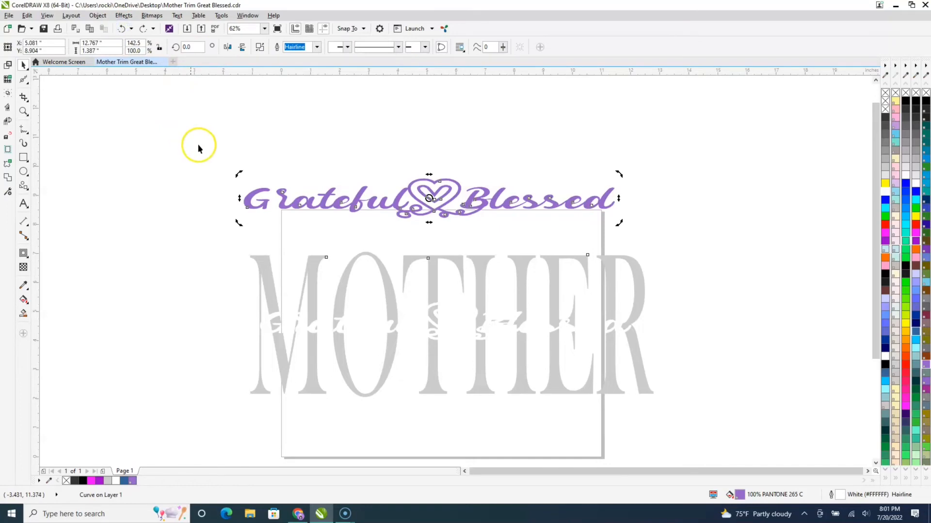
click(435, 234)
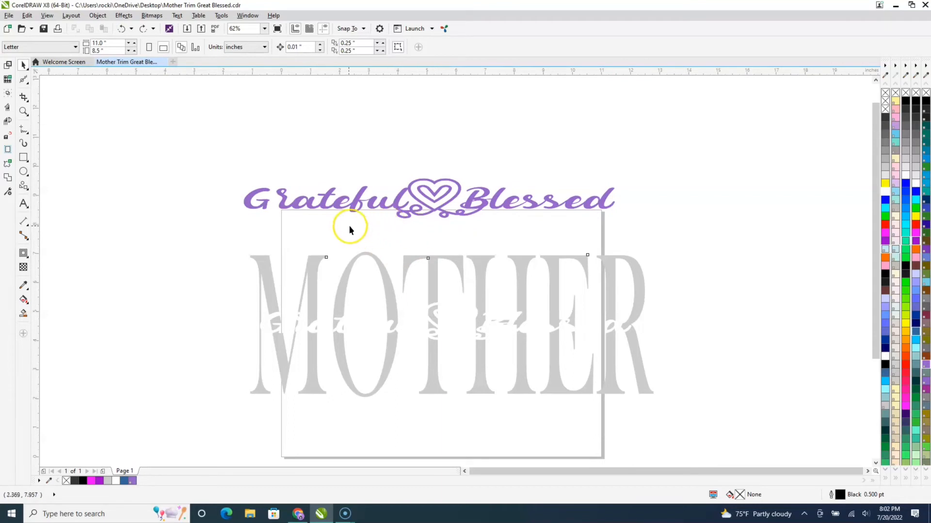
Step: Save the document under the new name Final Mother Trim and Print 11x8.5.cdr on the Desktop
click(27, 28)
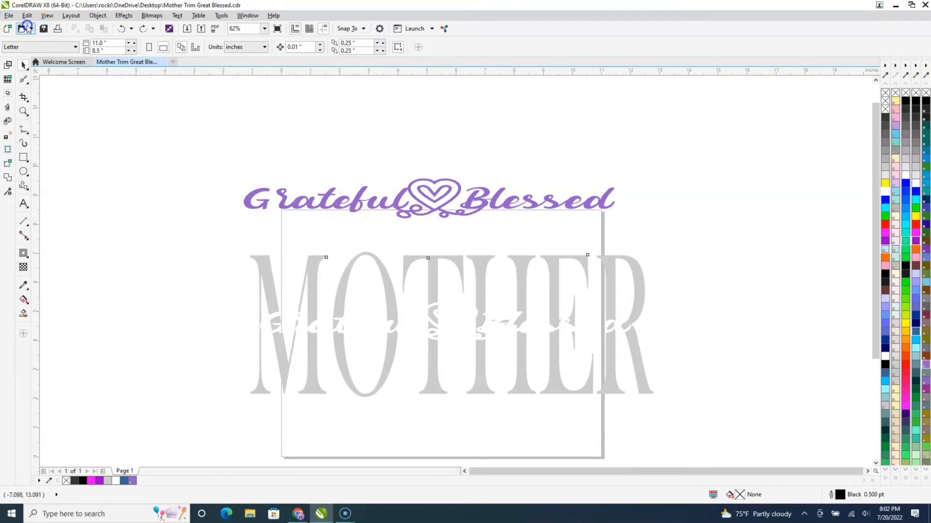
click(8, 15)
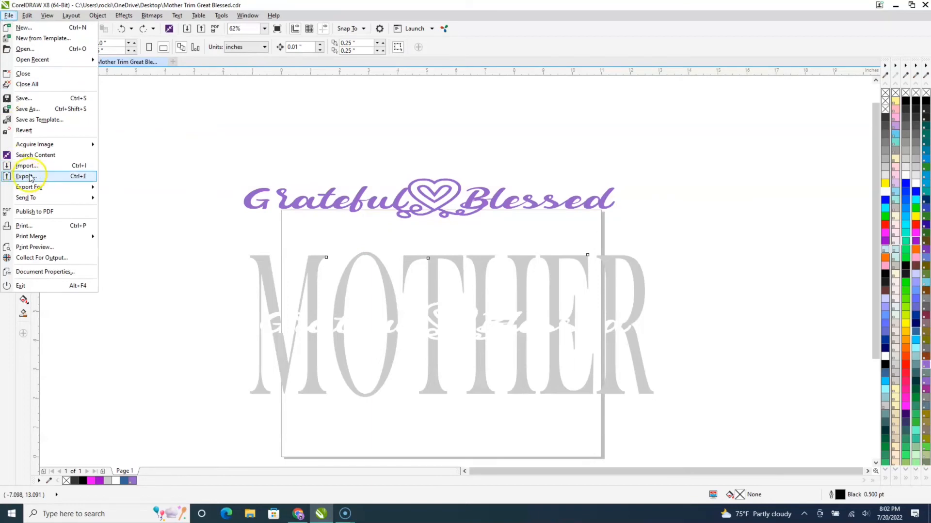
click(39, 106)
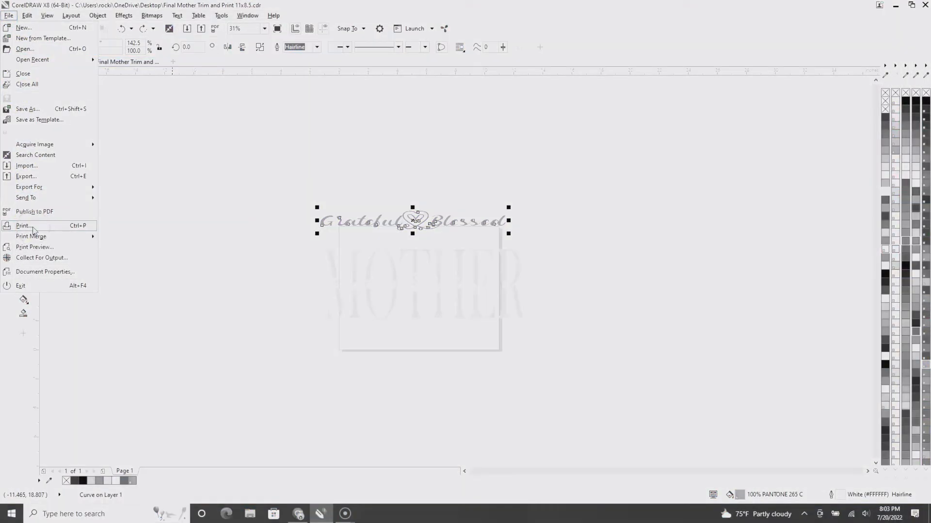
Step: Set a custom page size of 47.24409 by 23.62205 inches and rotate MOTHER about 90 degrees into the page's lower-left corner
click(24, 226)
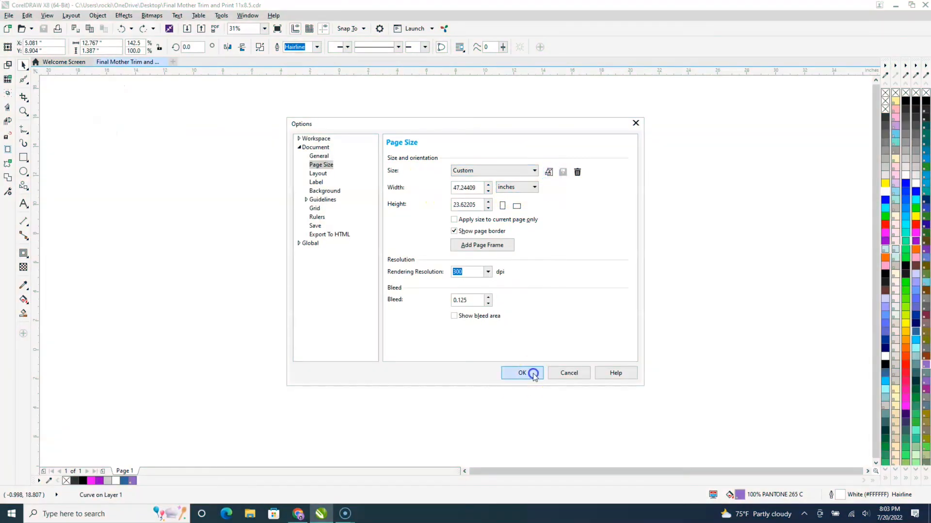
click(530, 374)
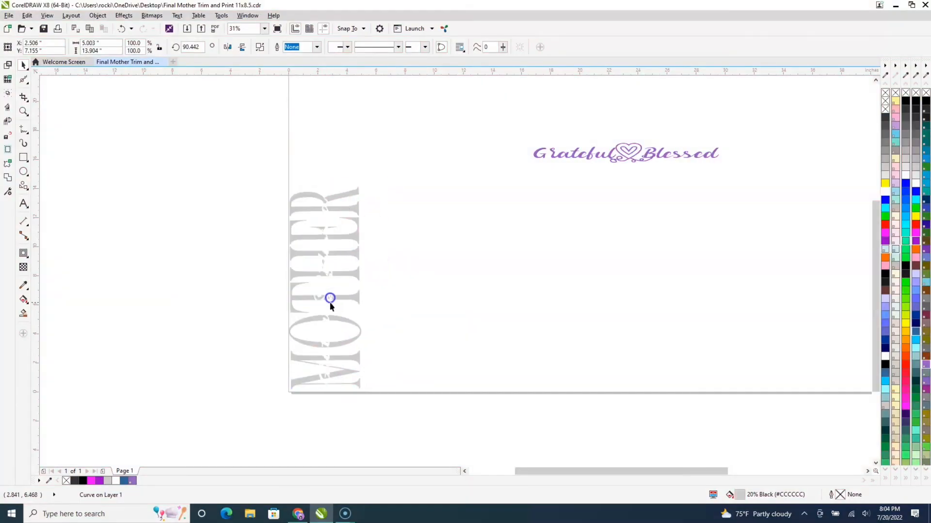
click(243, 55)
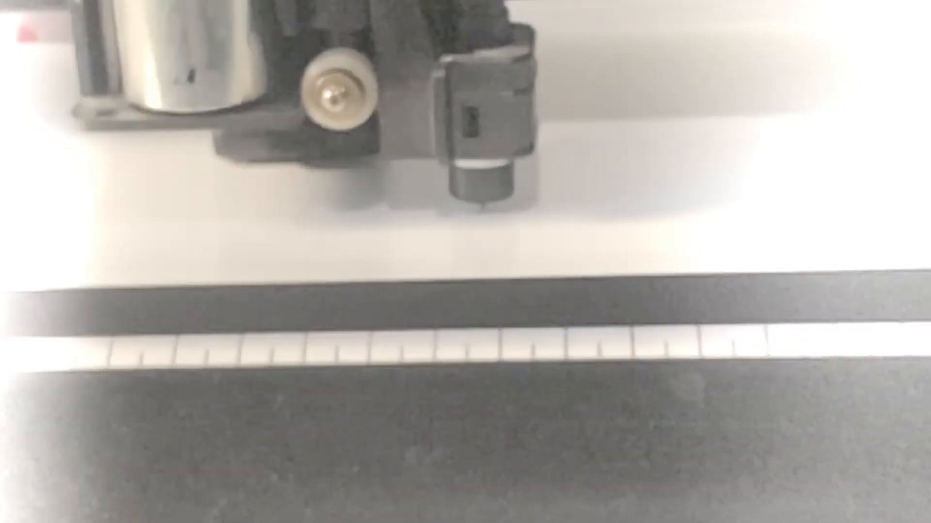